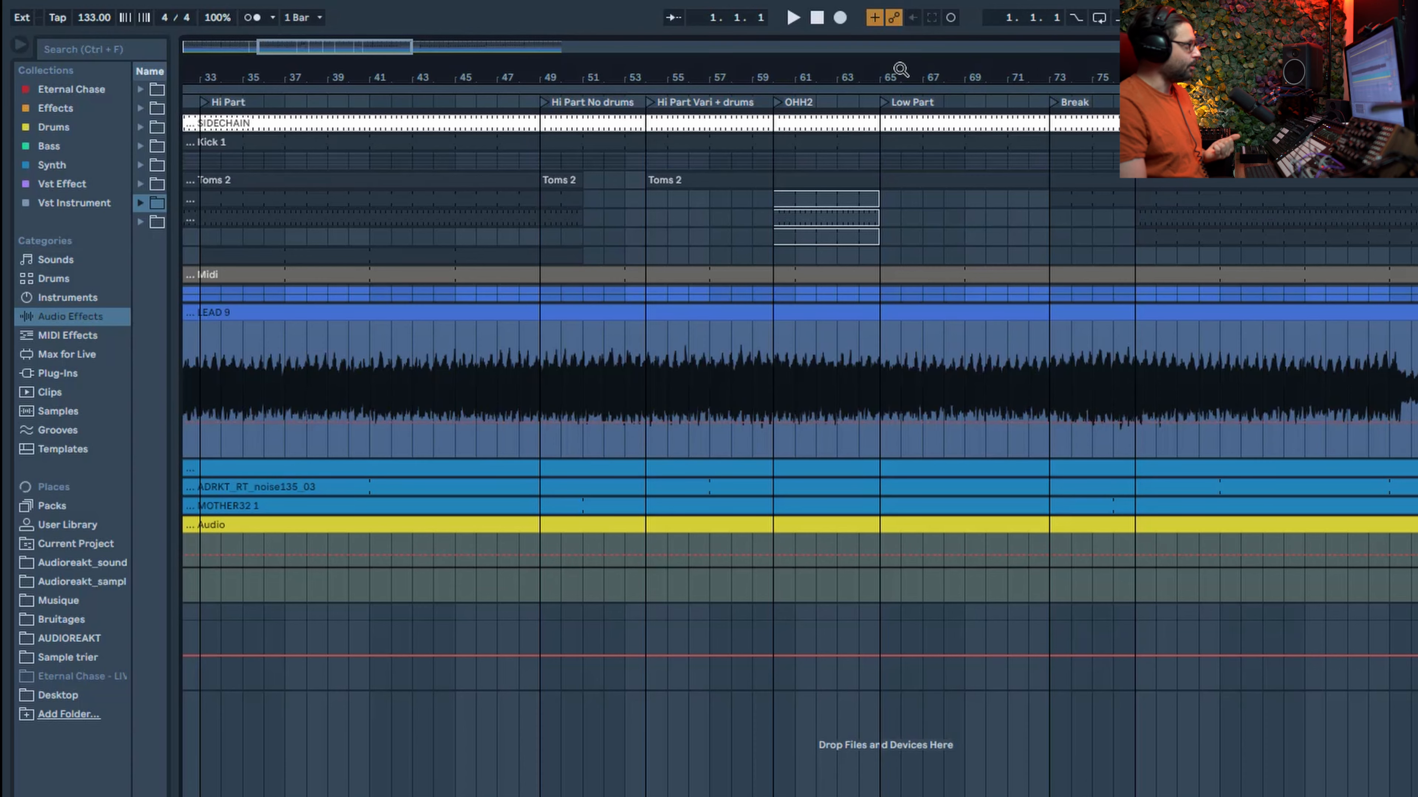
Zoom the arrangement out to view the whole track from its first bar.
{"action": "left_click_drag", "start_coordinate": [404, 48], "coordinate": [435, 14]}
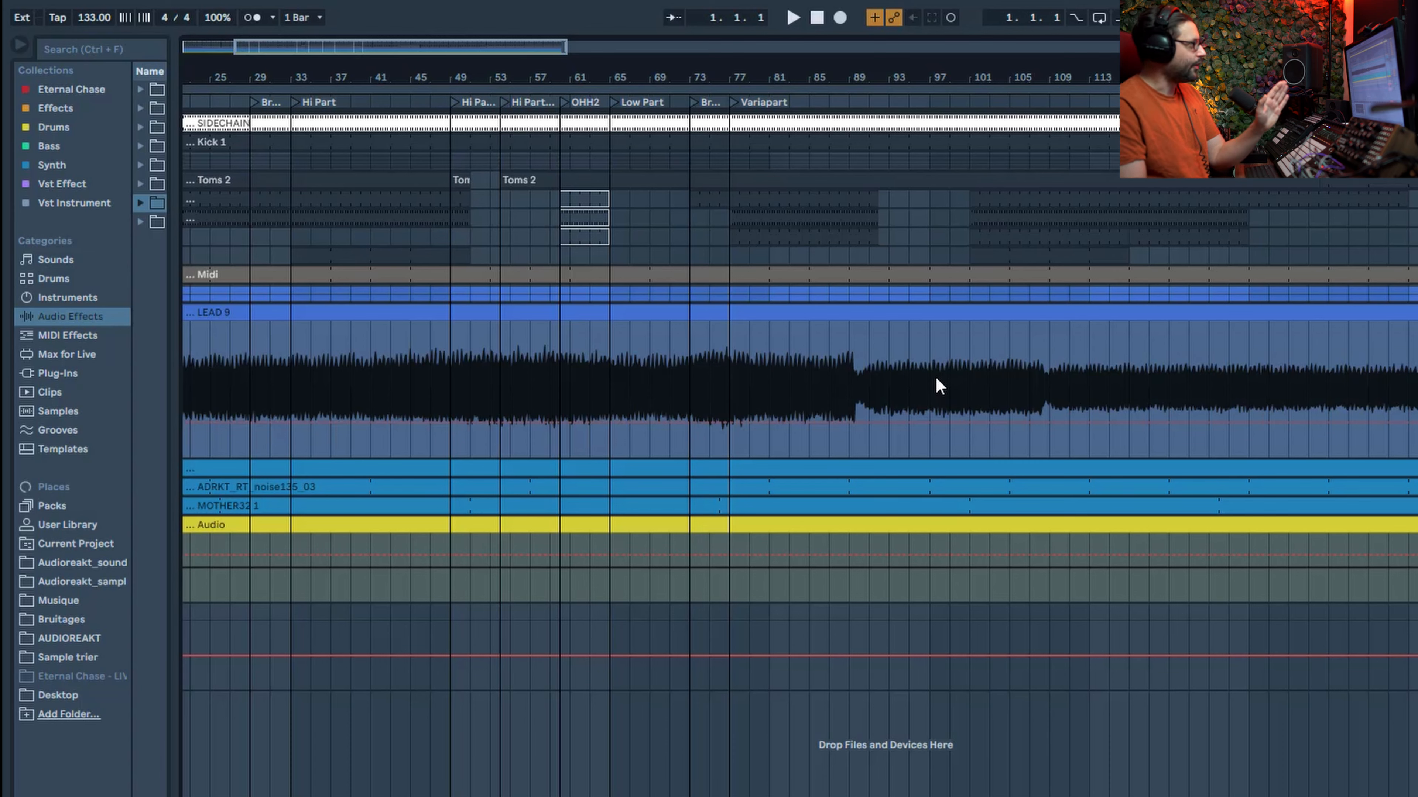
{"action": "left_click_drag", "start_coordinate": [462, 47], "coordinate": [480, 23]}
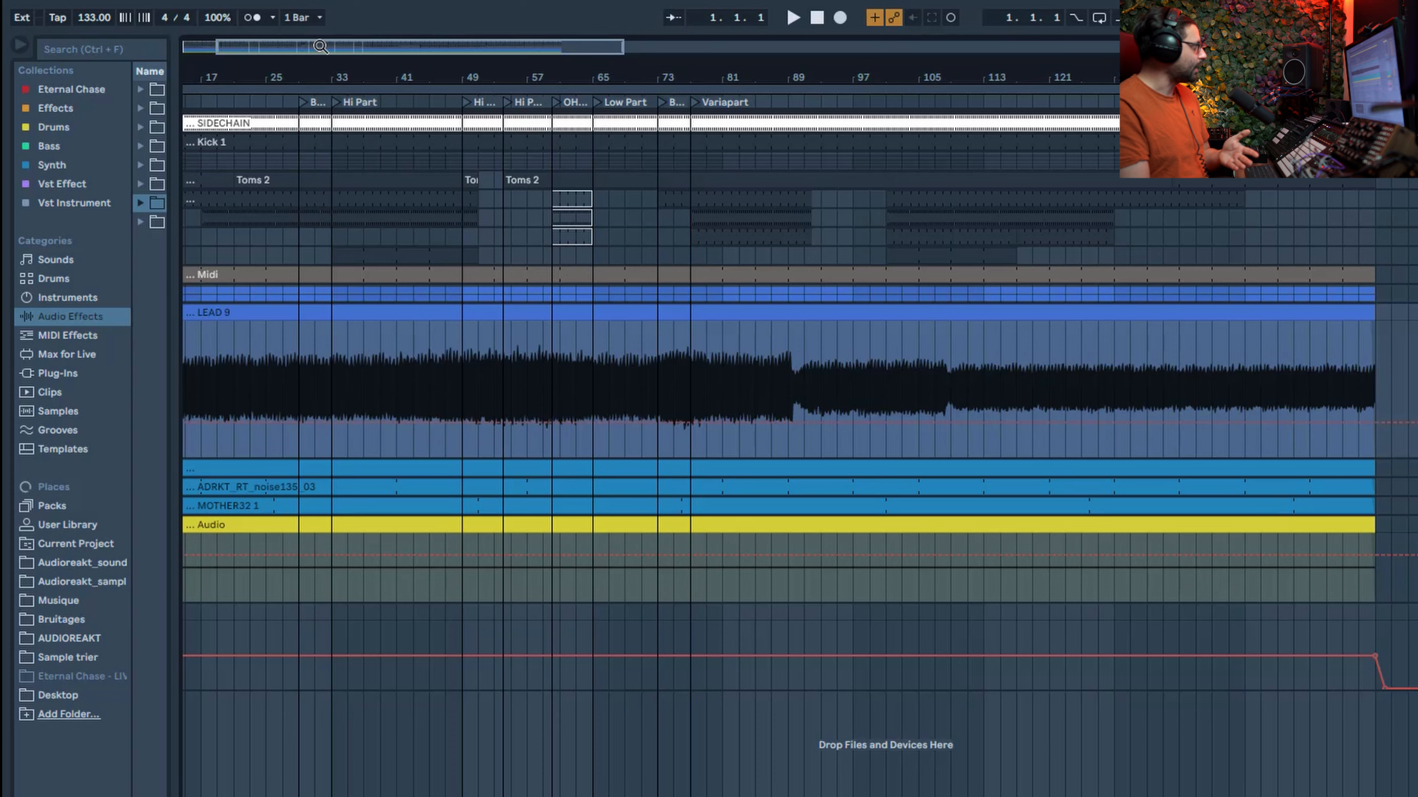
{"action": "left_click_drag", "start_coordinate": [315, 60], "coordinate": [429, 61]}
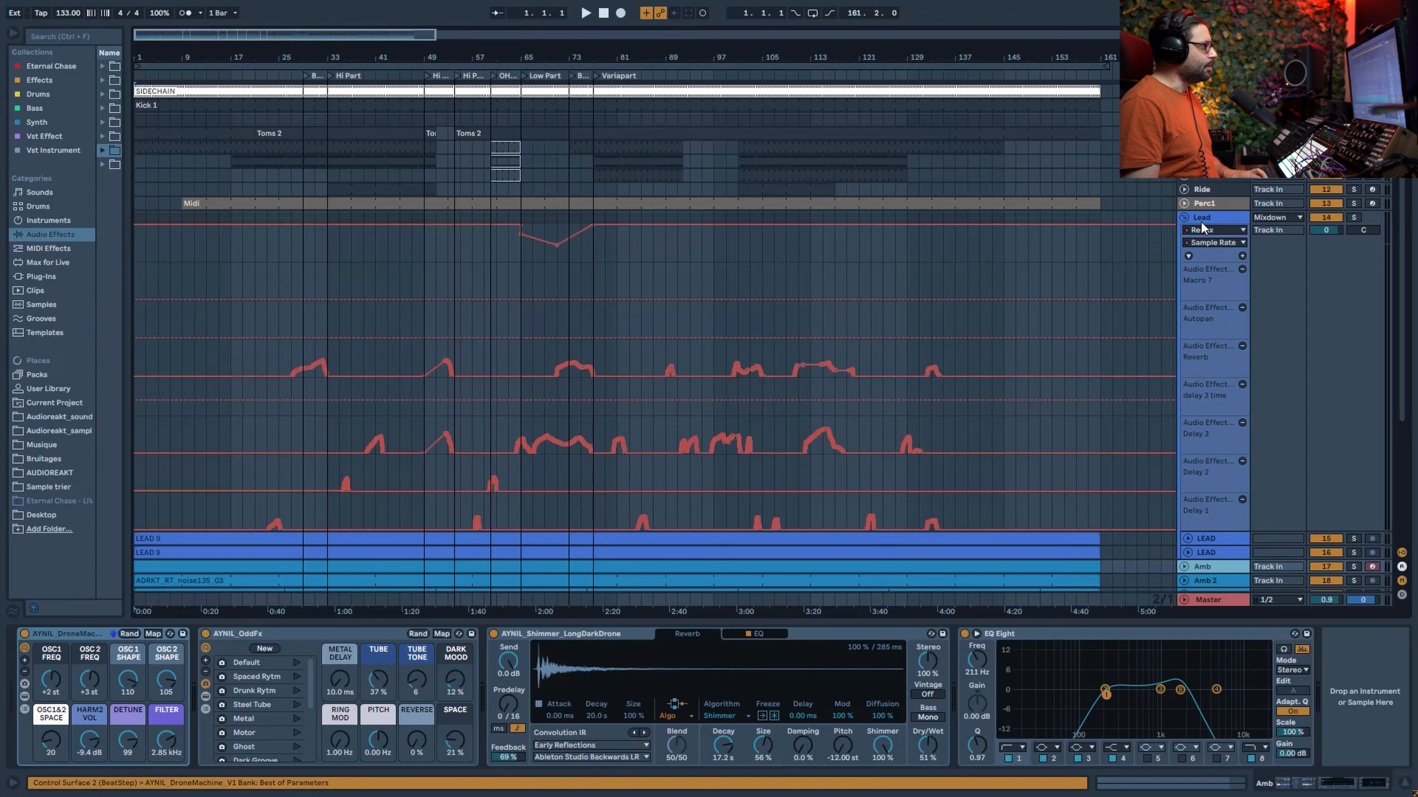
Solo the Lead group and select it to show its device chain.
{"action": "left_click", "coordinate": [1217, 204]}
{"action": "left_click", "coordinate": [1353, 218]}
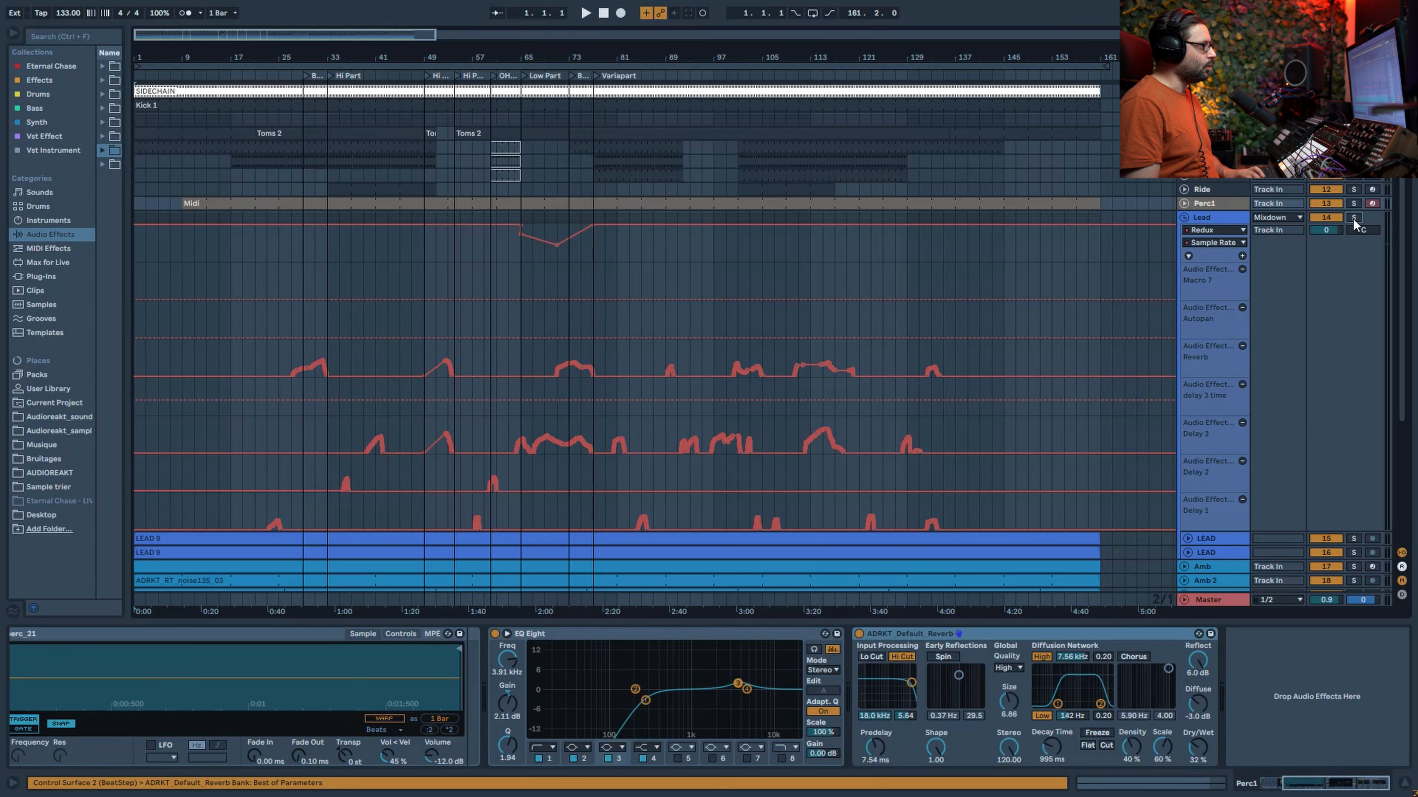
{"action": "left_click", "coordinate": [1220, 221]}
{"action": "scroll", "coordinate": [801, 506], "scroll_direction": "down", "scroll_amount": 4}
{"action": "scroll", "coordinate": [905, 412], "scroll_direction": "up", "scroll_amount": 1}
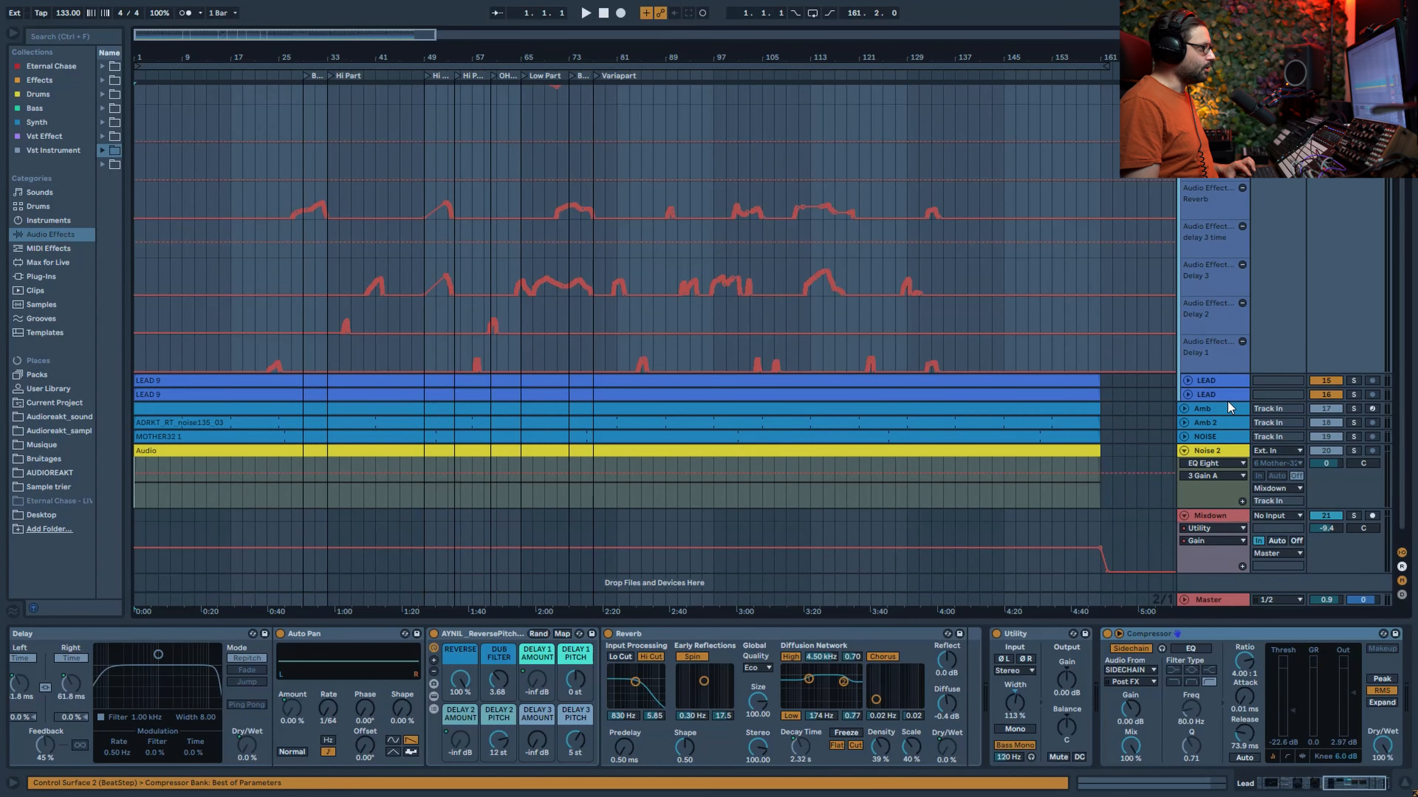
Unfold the first LEAD track in the Lead group and play it briefly from about bar 75.
{"action": "left_click", "coordinate": [1186, 382]}
{"action": "left_click", "coordinate": [576, 411]}
{"action": "key", "text": "space"}
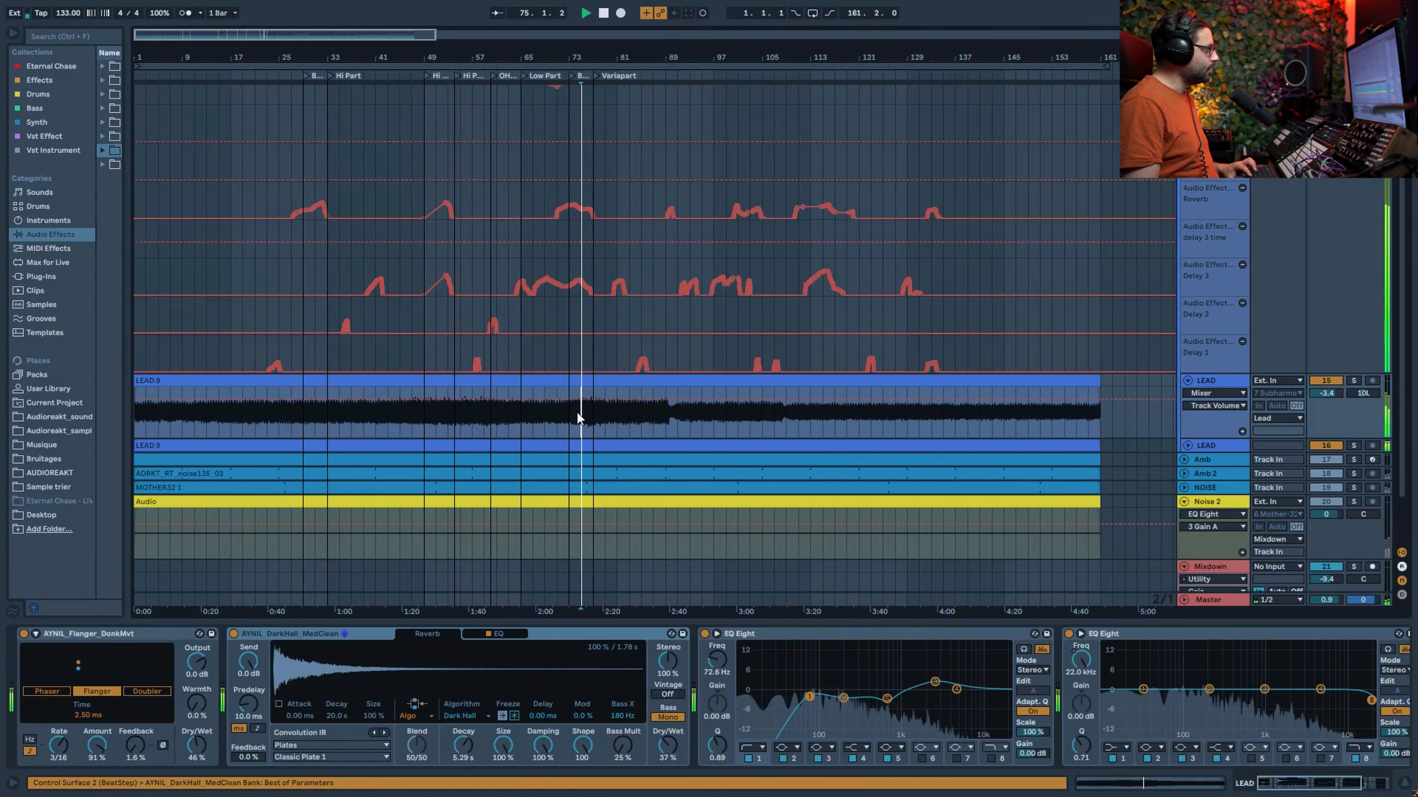
{"action": "key", "text": "space"}
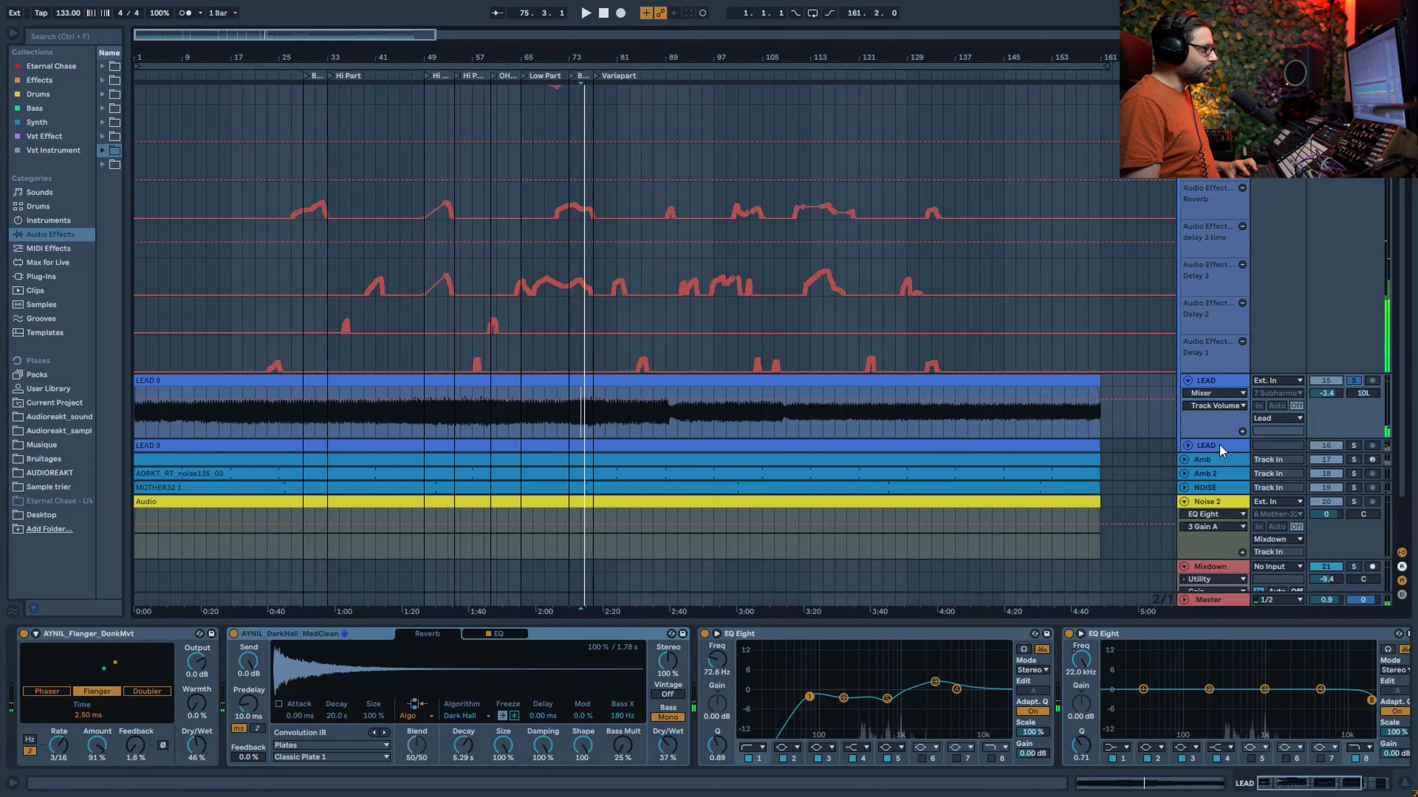
Compare the effect chains of the second and first LEAD tracks through to their last devices.
{"action": "left_click", "coordinate": [1201, 445]}
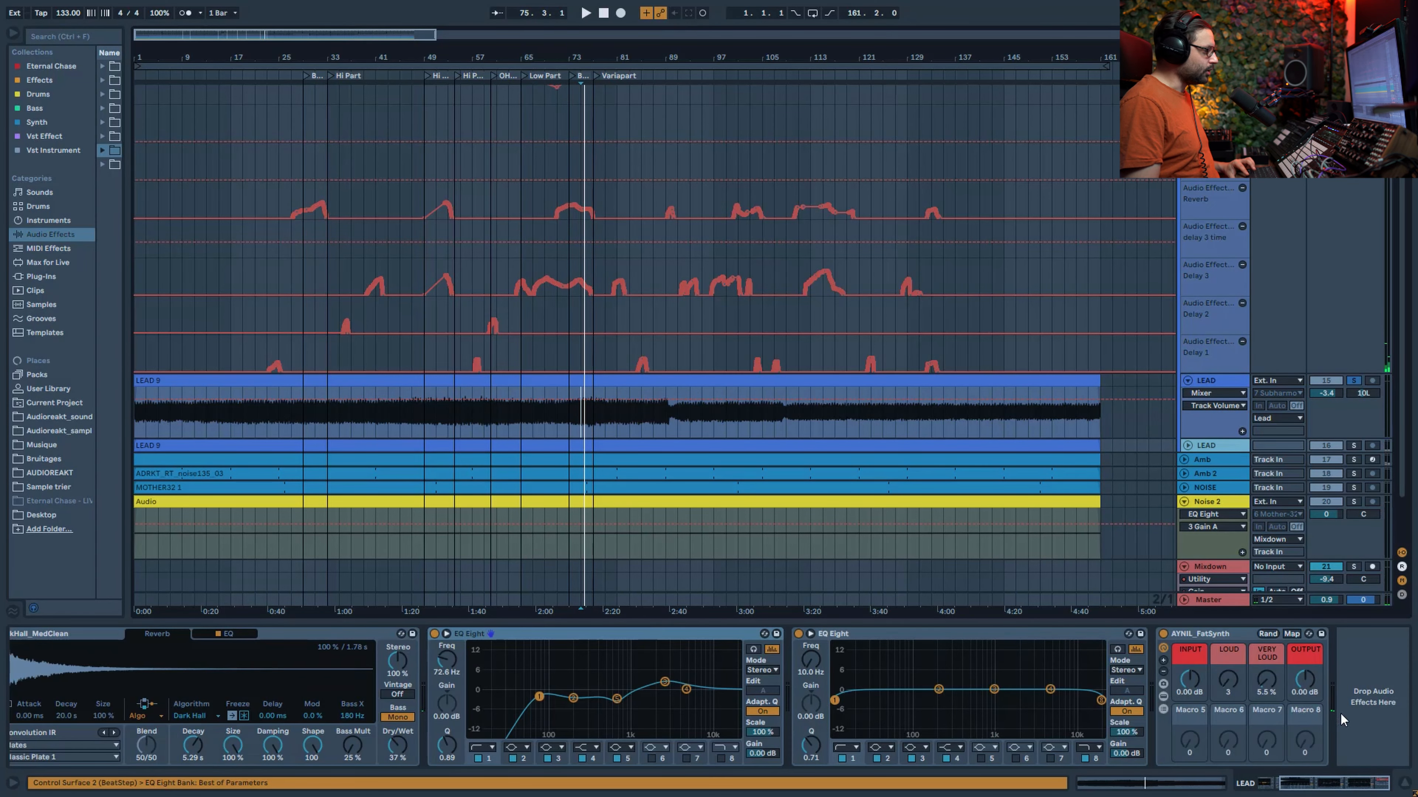
{"action": "left_click", "coordinate": [1311, 788]}
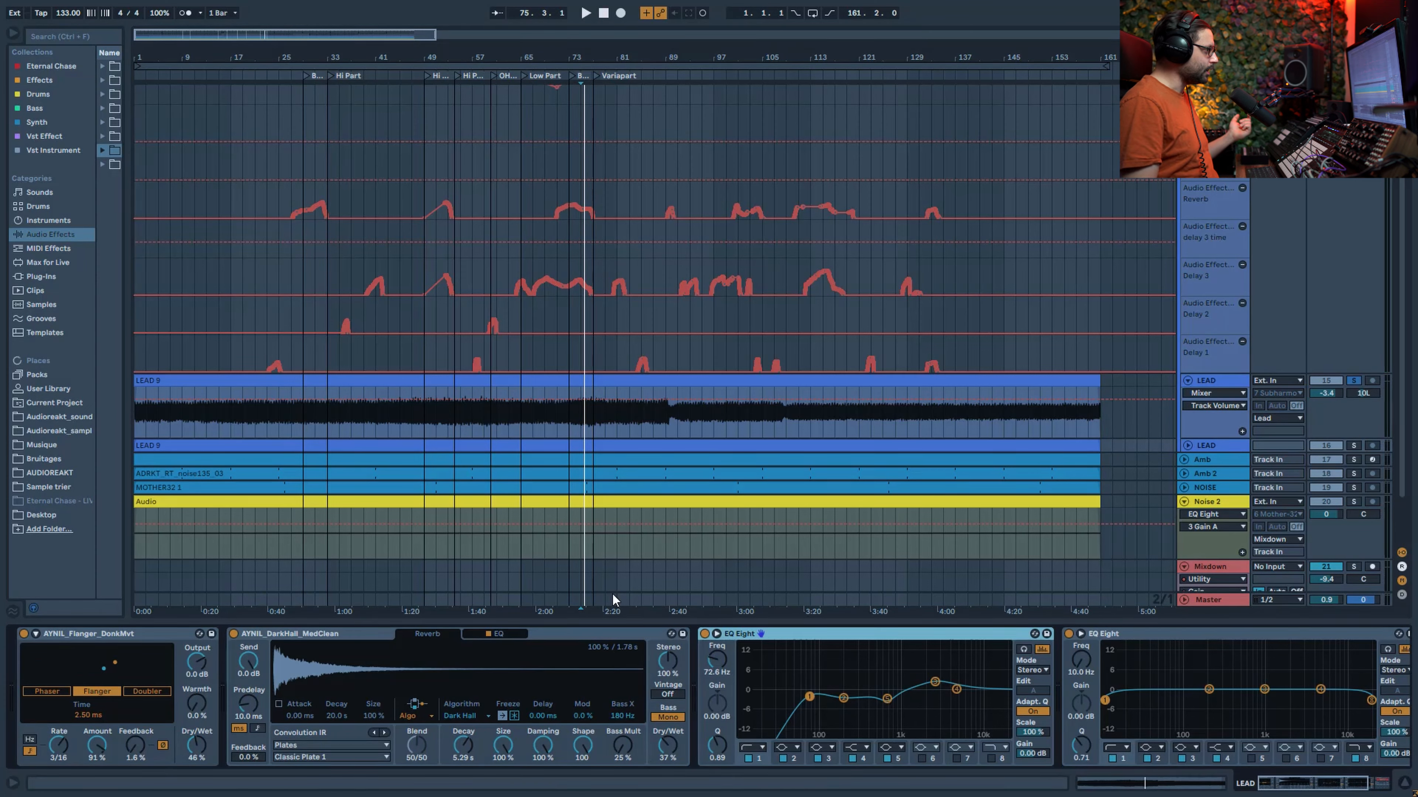
{"action": "left_click", "coordinate": [1220, 381]}
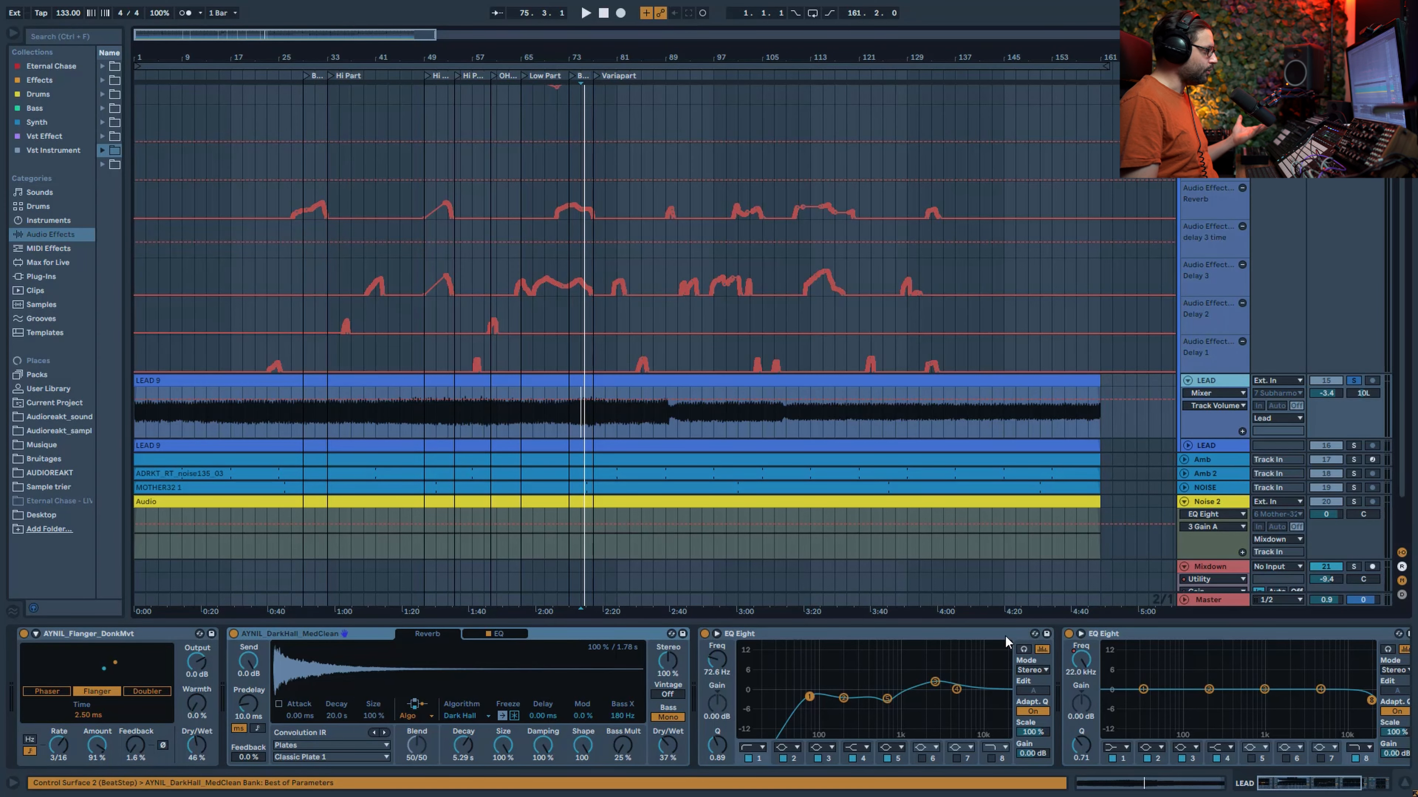
{"action": "left_click", "coordinate": [1319, 783]}
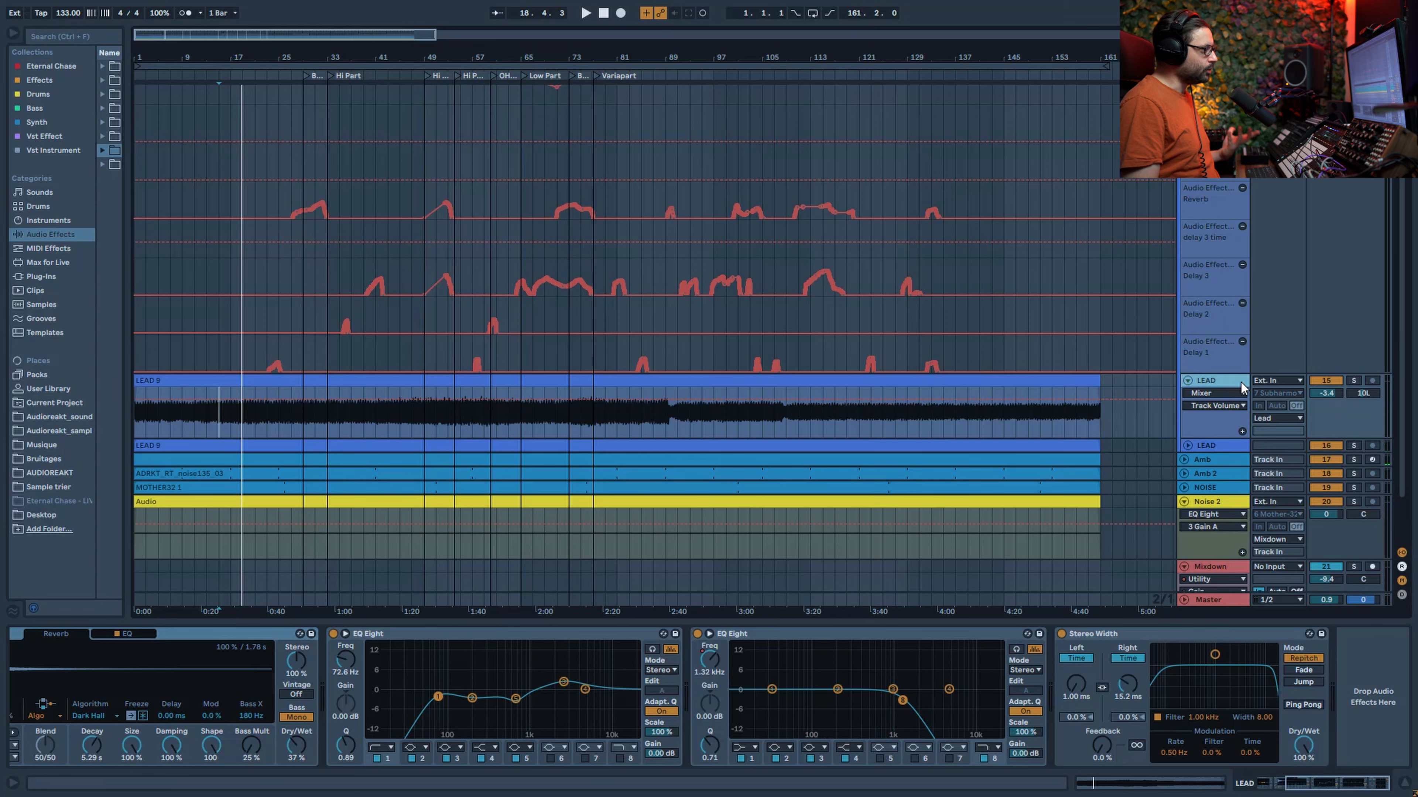
Listen from bar 15 with the first LEAD track soloed, adding the second LEAD track to the solo during playback.
{"action": "left_click", "coordinate": [1353, 381]}
{"action": "key", "text": "space"}
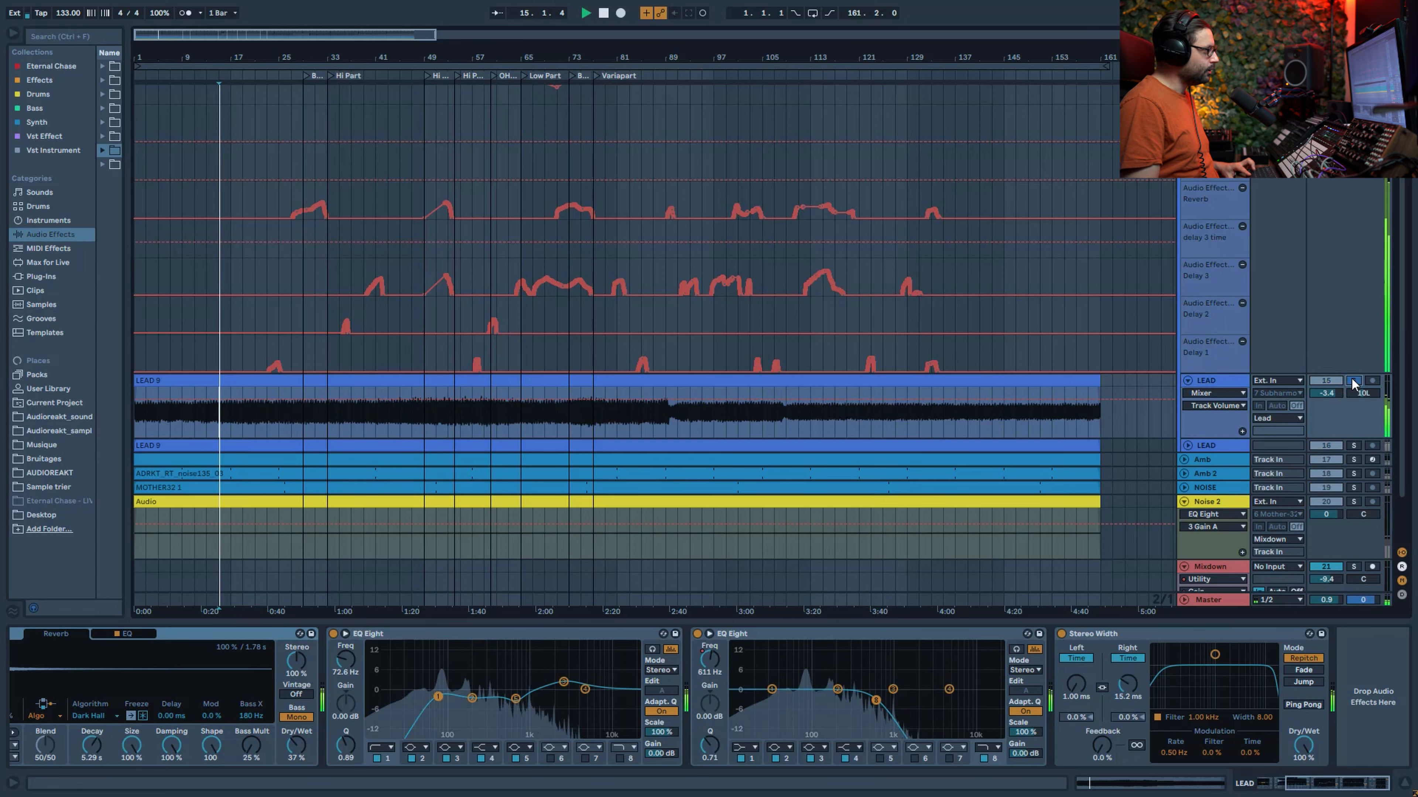
{"action": "left_click", "coordinate": [1354, 446]}
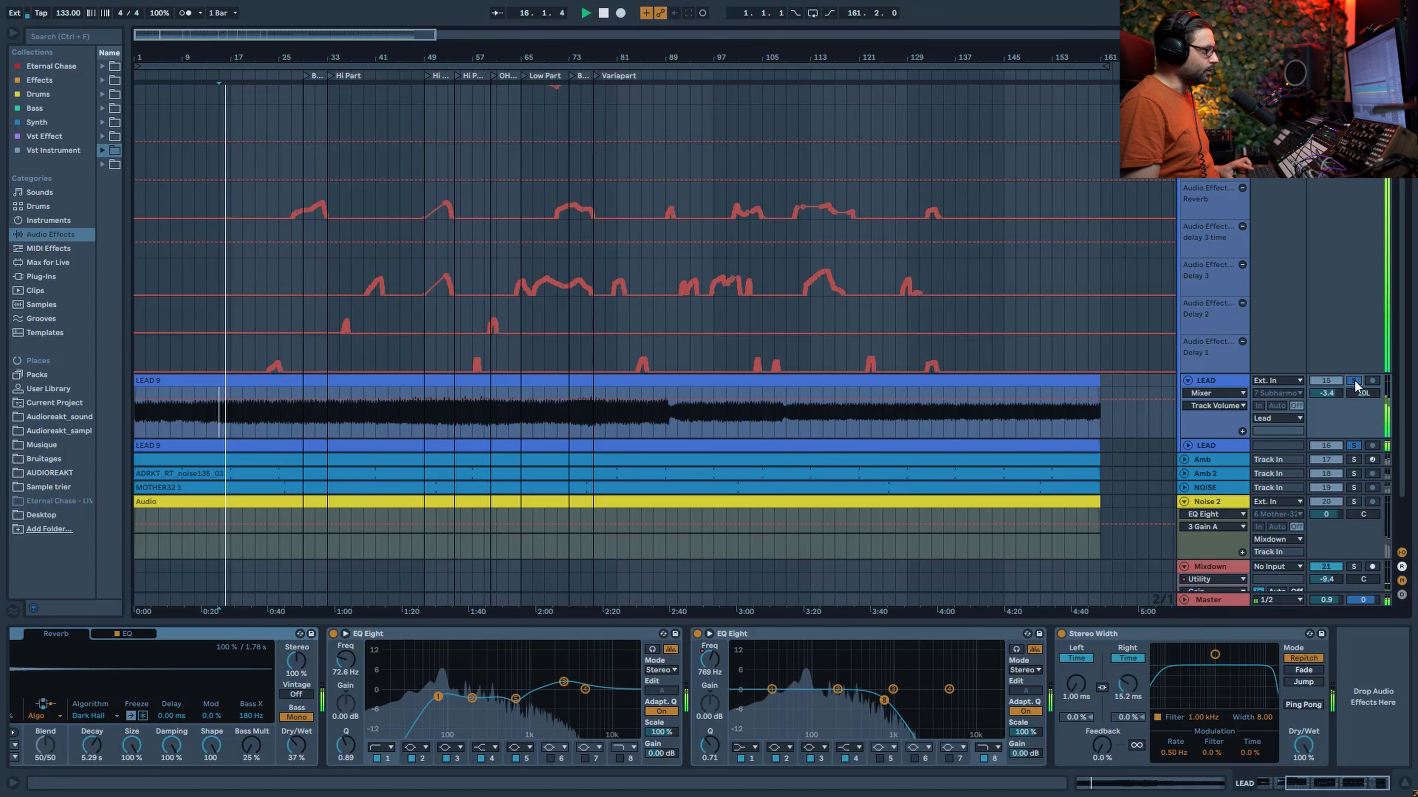
{"action": "key", "text": "space"}
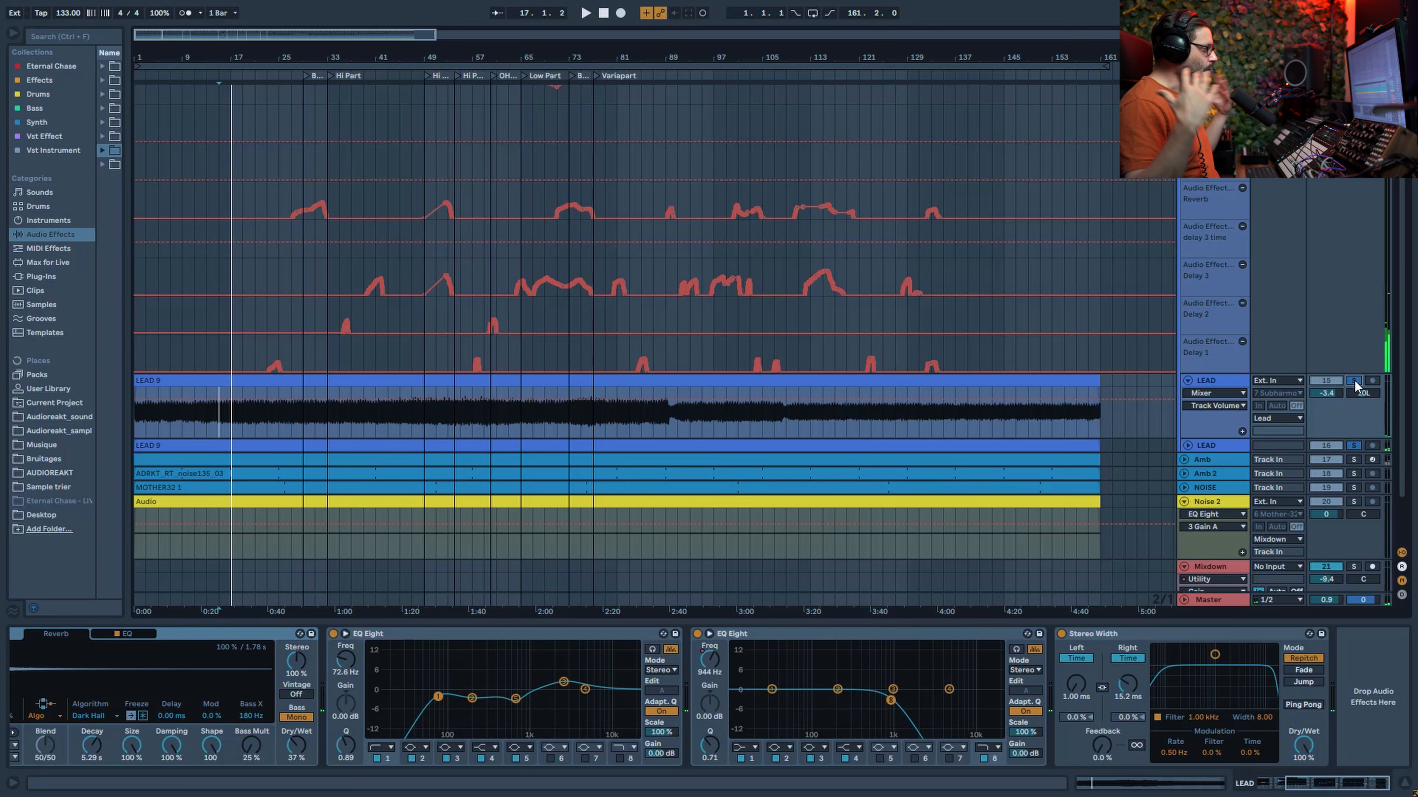
Unfold the second LEAD track and inspect the Stereo Width device on the first LEAD track.
{"action": "left_click_drag", "start_coordinate": [1219, 451], "coordinate": [1220, 477]}
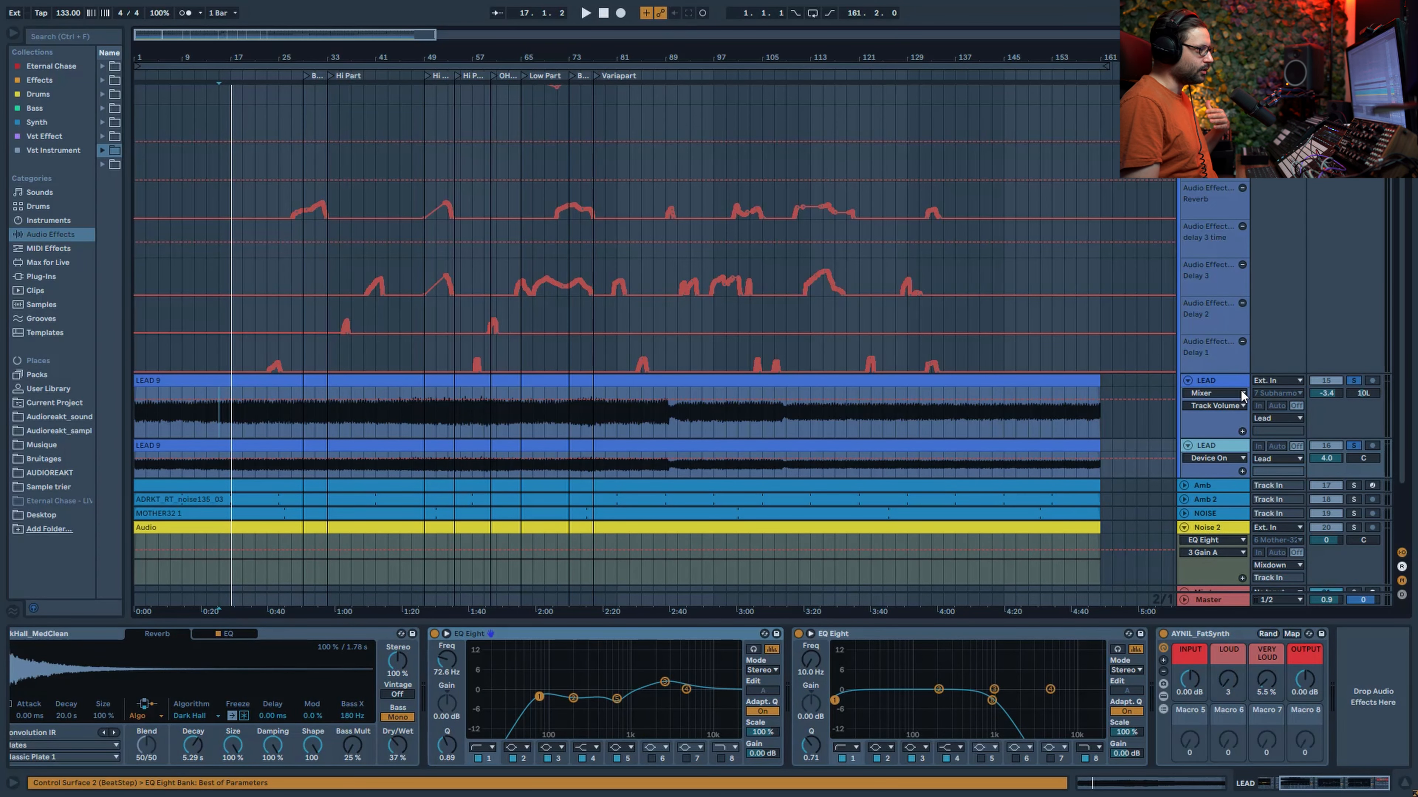
{"action": "left_click", "coordinate": [1231, 385]}
{"action": "left_click", "coordinate": [1131, 637]}
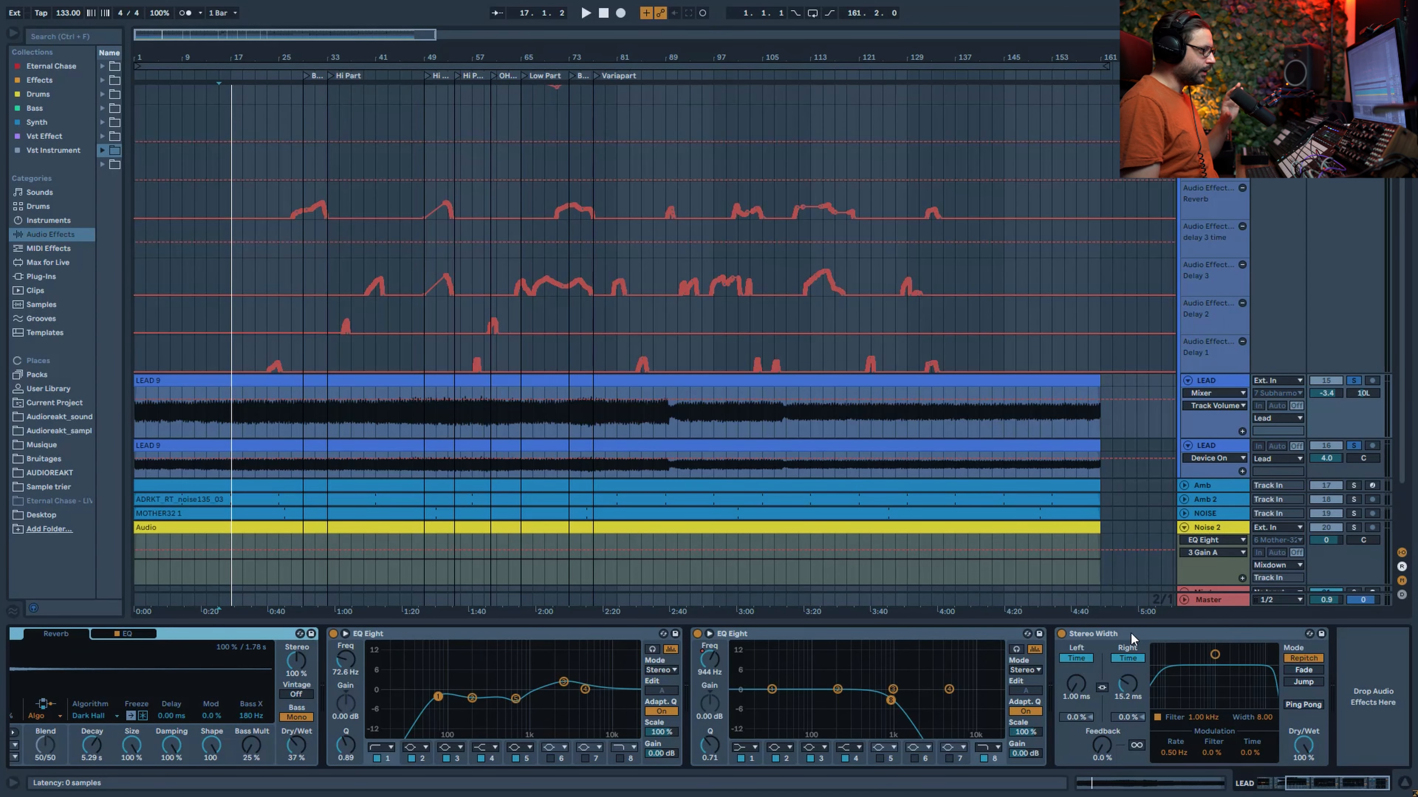
Select the Lead group and show the devices inside its Audio Effect Rack.
{"action": "scroll", "coordinate": [860, 308], "scroll_direction": "up", "scroll_amount": 4}
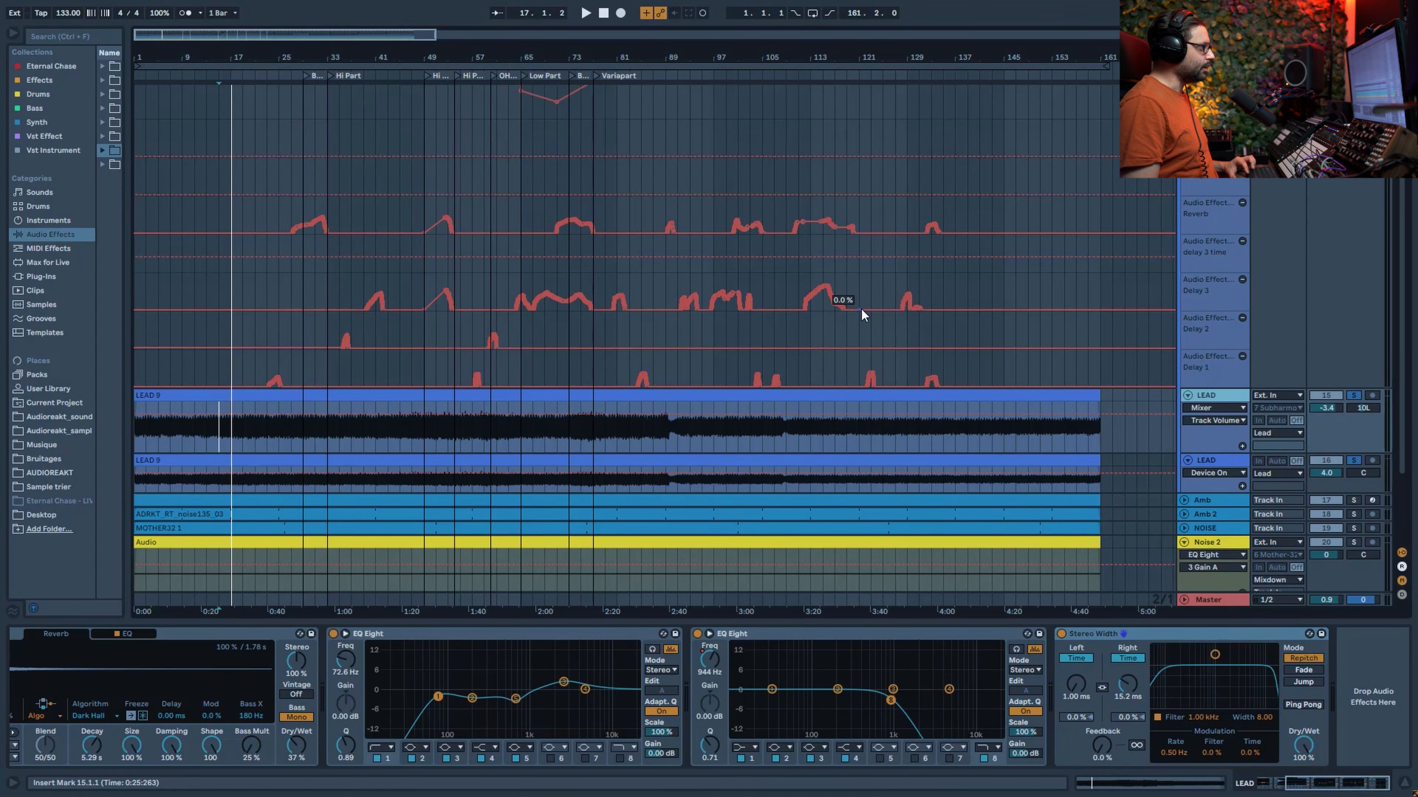
{"action": "left_click", "coordinate": [1208, 182]}
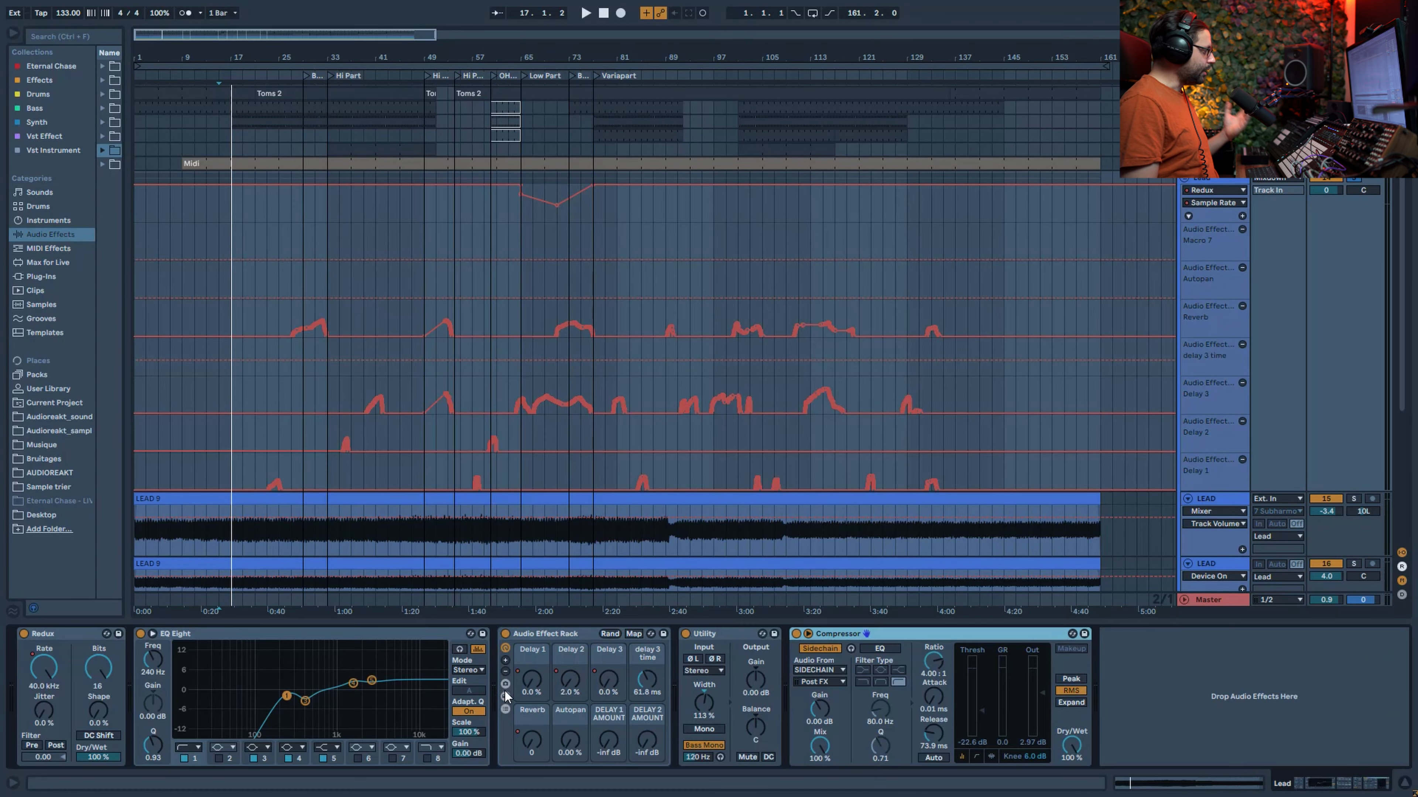
{"action": "left_click", "coordinate": [597, 640]}
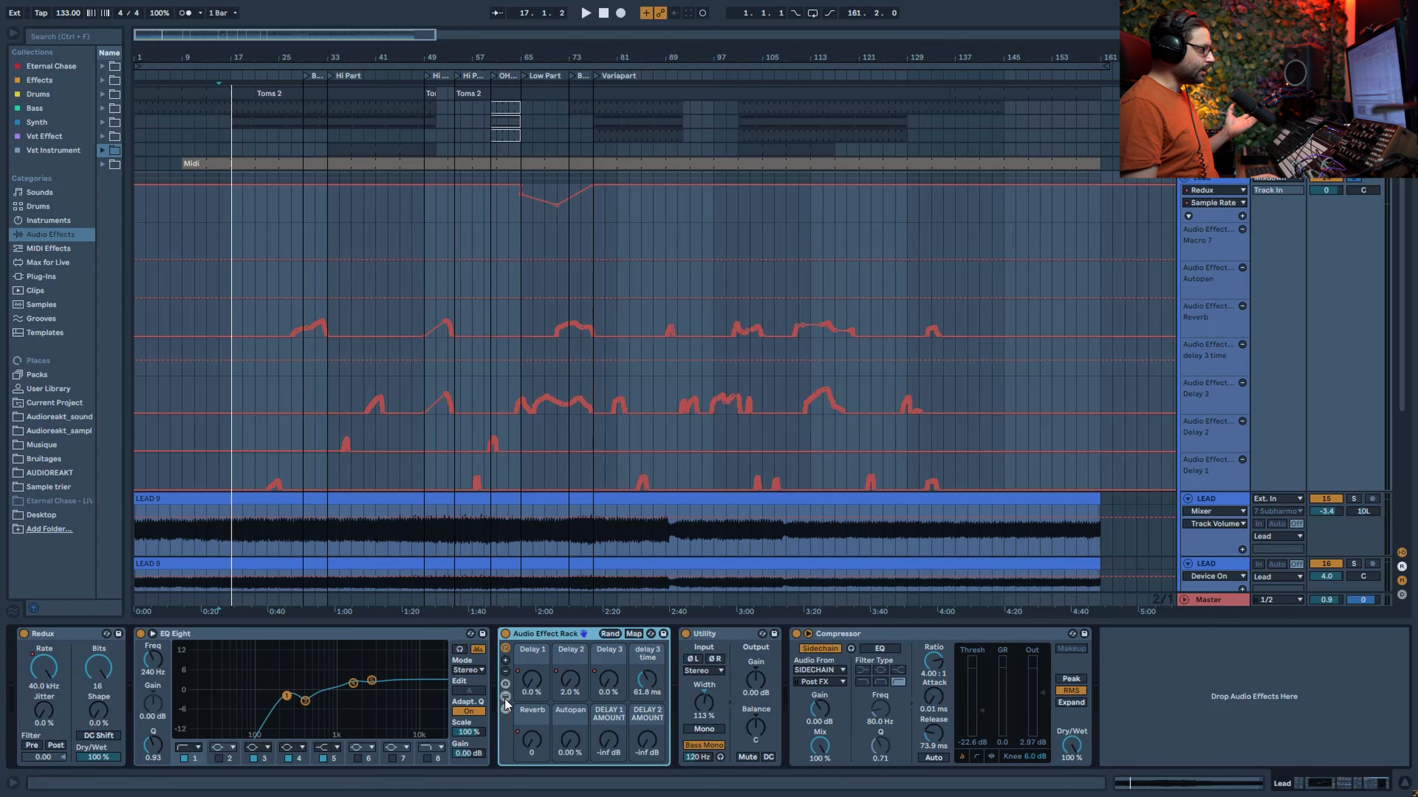
{"action": "left_click", "coordinate": [505, 697]}
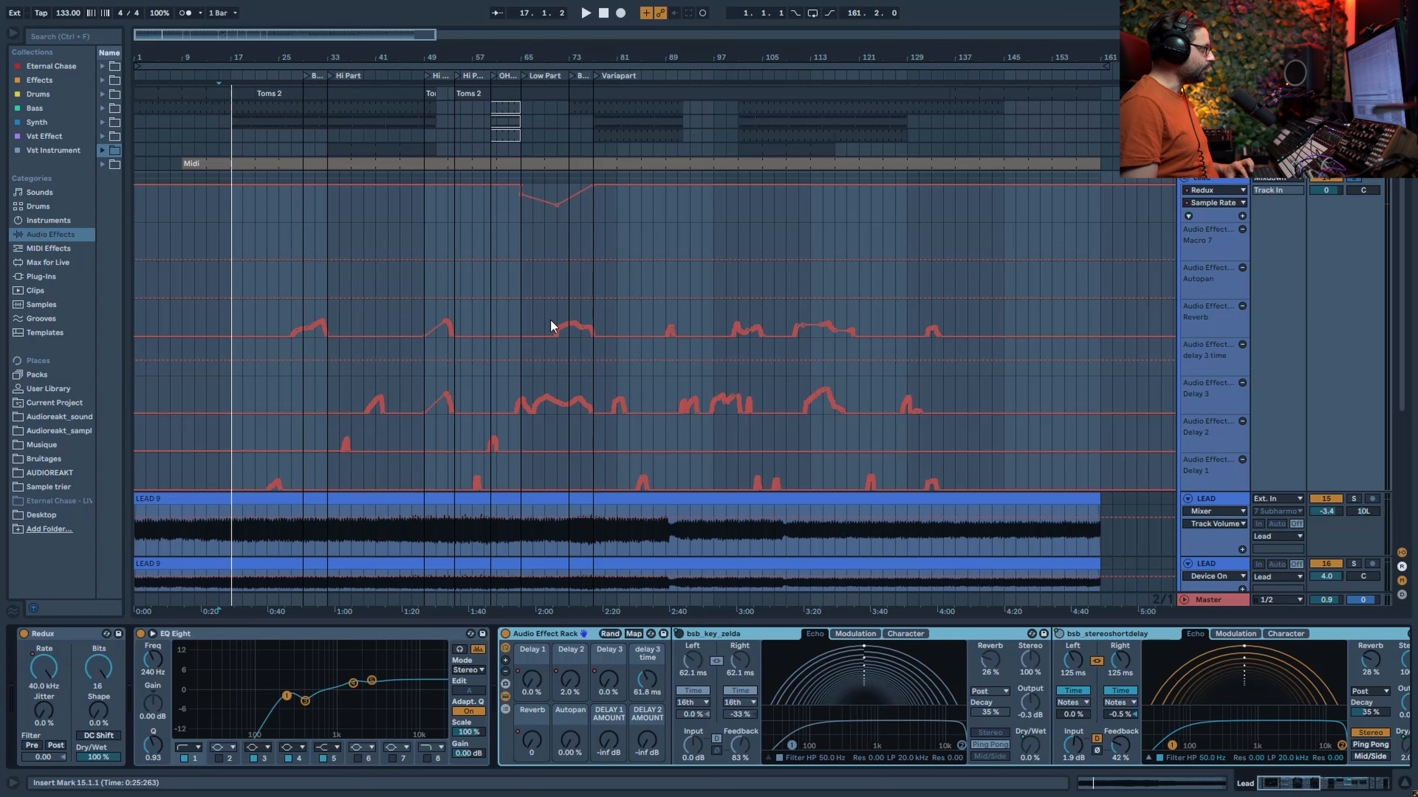
Listen to the Lead group's delay automation moves from bars 35, 39 and 57.
{"action": "left_click", "coordinate": [341, 315]}
{"action": "key", "text": "space"}
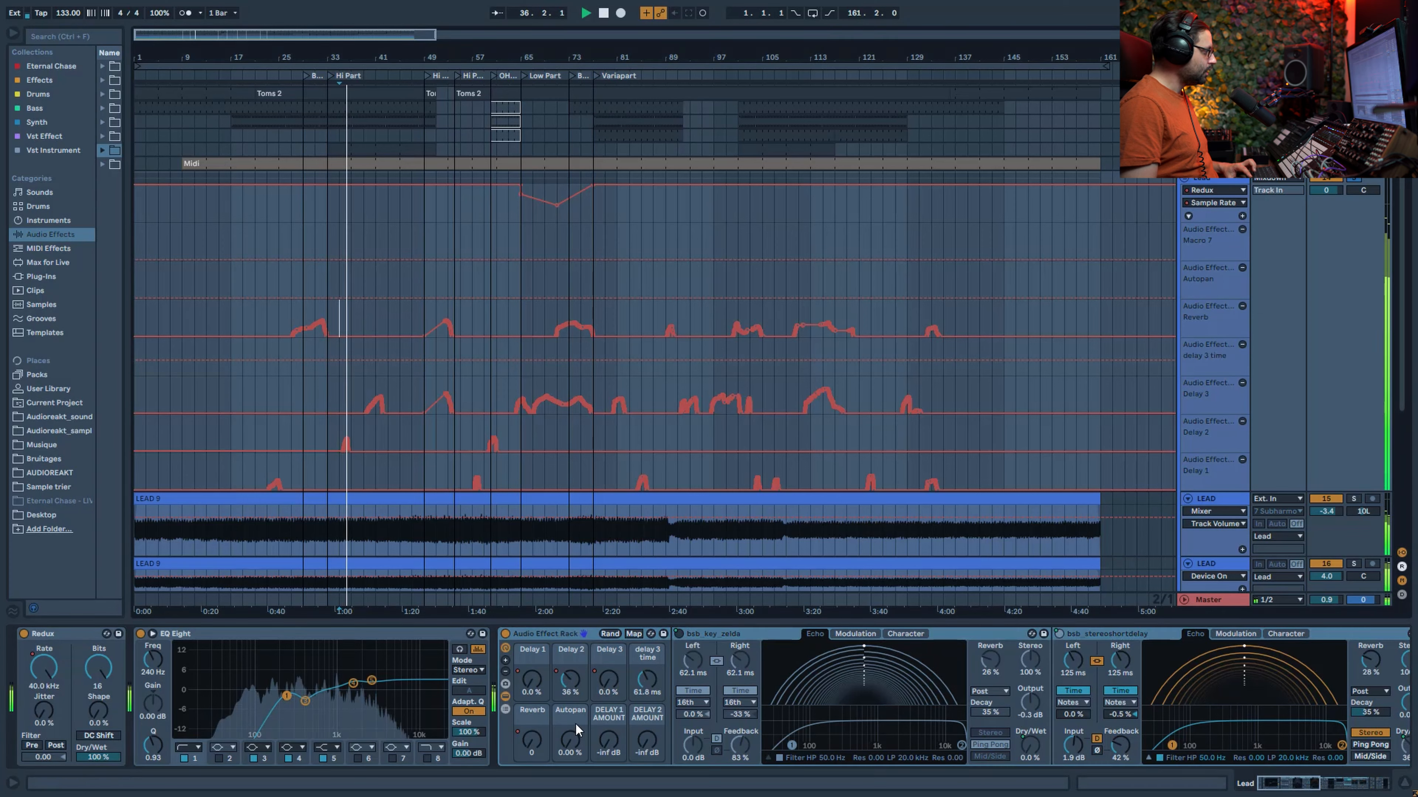
{"action": "left_click", "coordinate": [364, 401]}
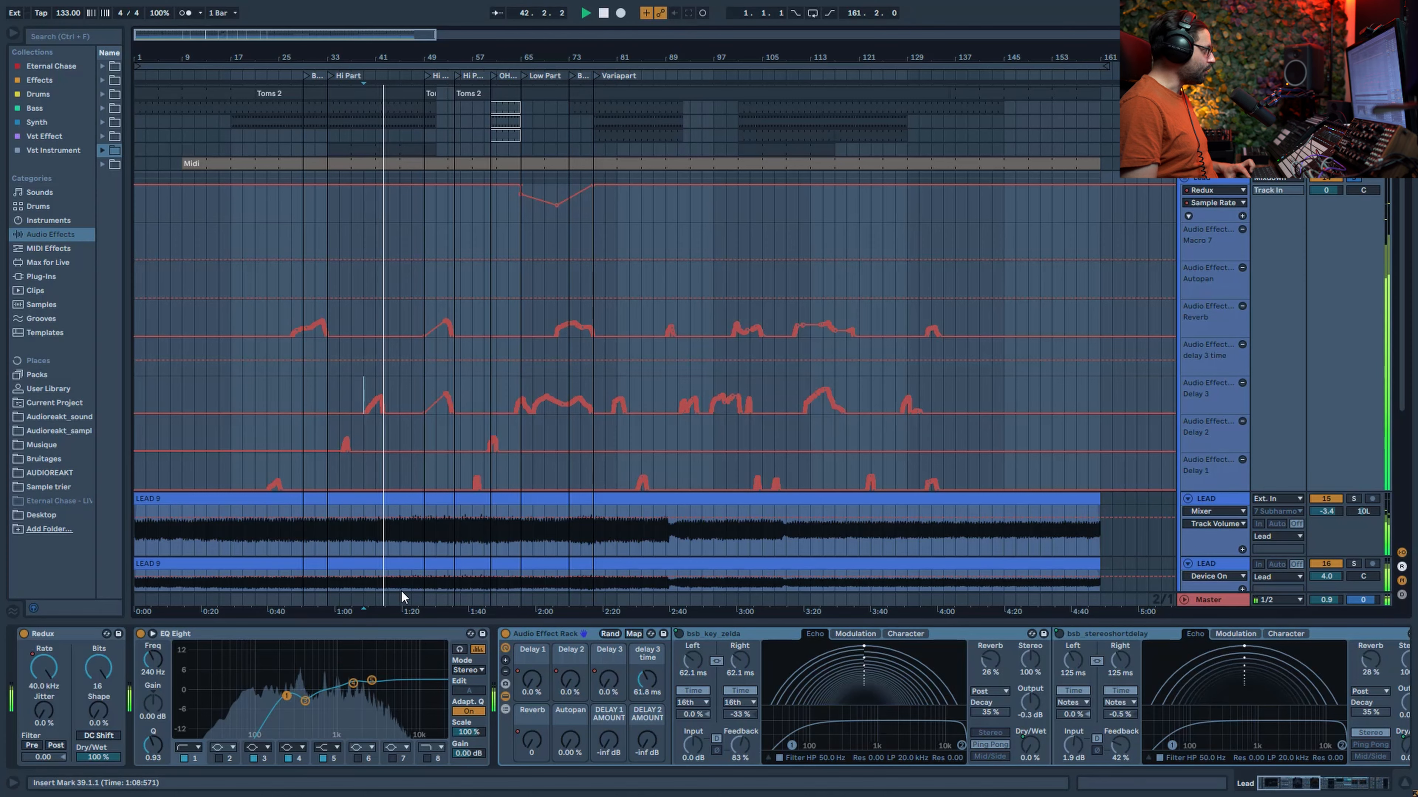
{"action": "left_click", "coordinate": [472, 475]}
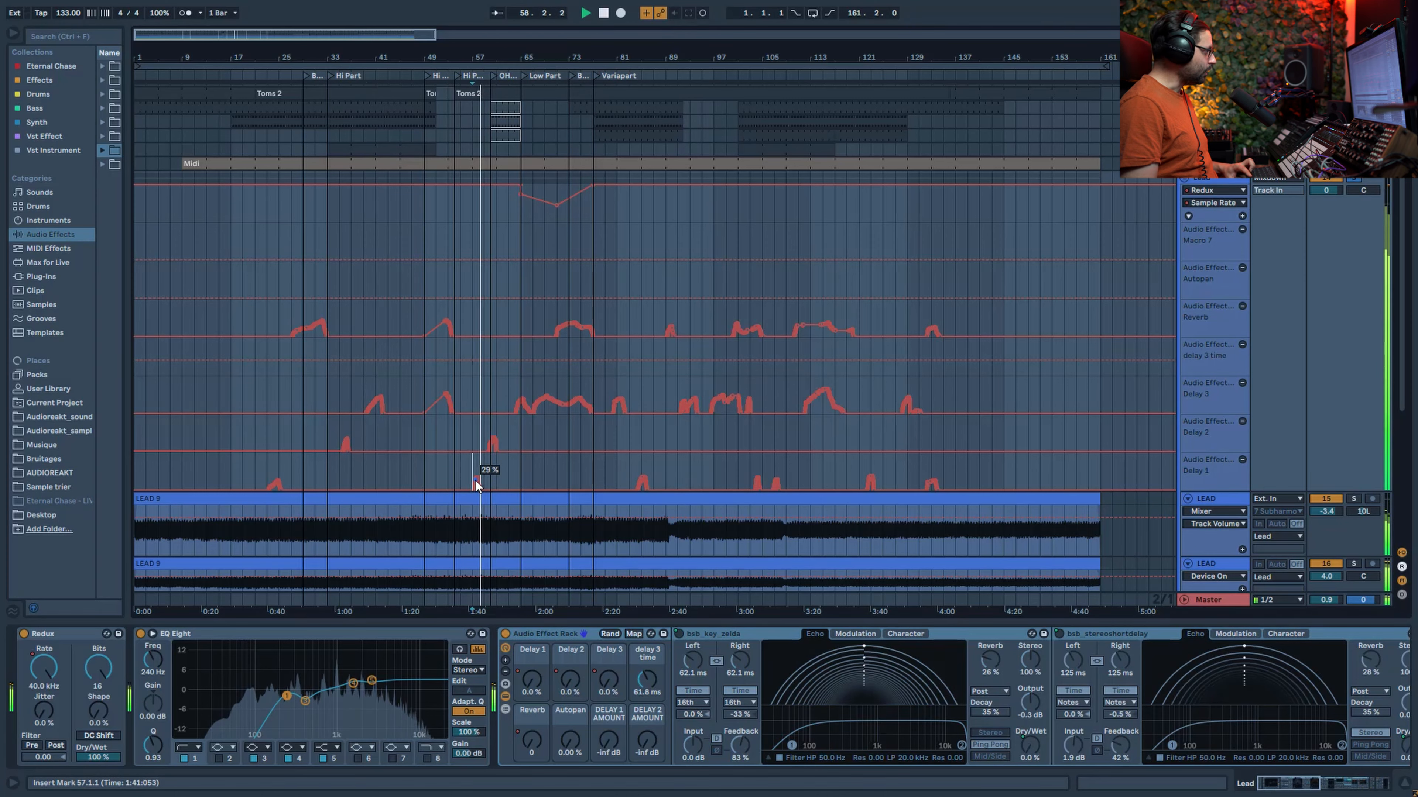
Show the rack's Reverb macro automation on the Lead group and listen from about bar 99.
{"action": "left_click", "coordinate": [545, 734]}
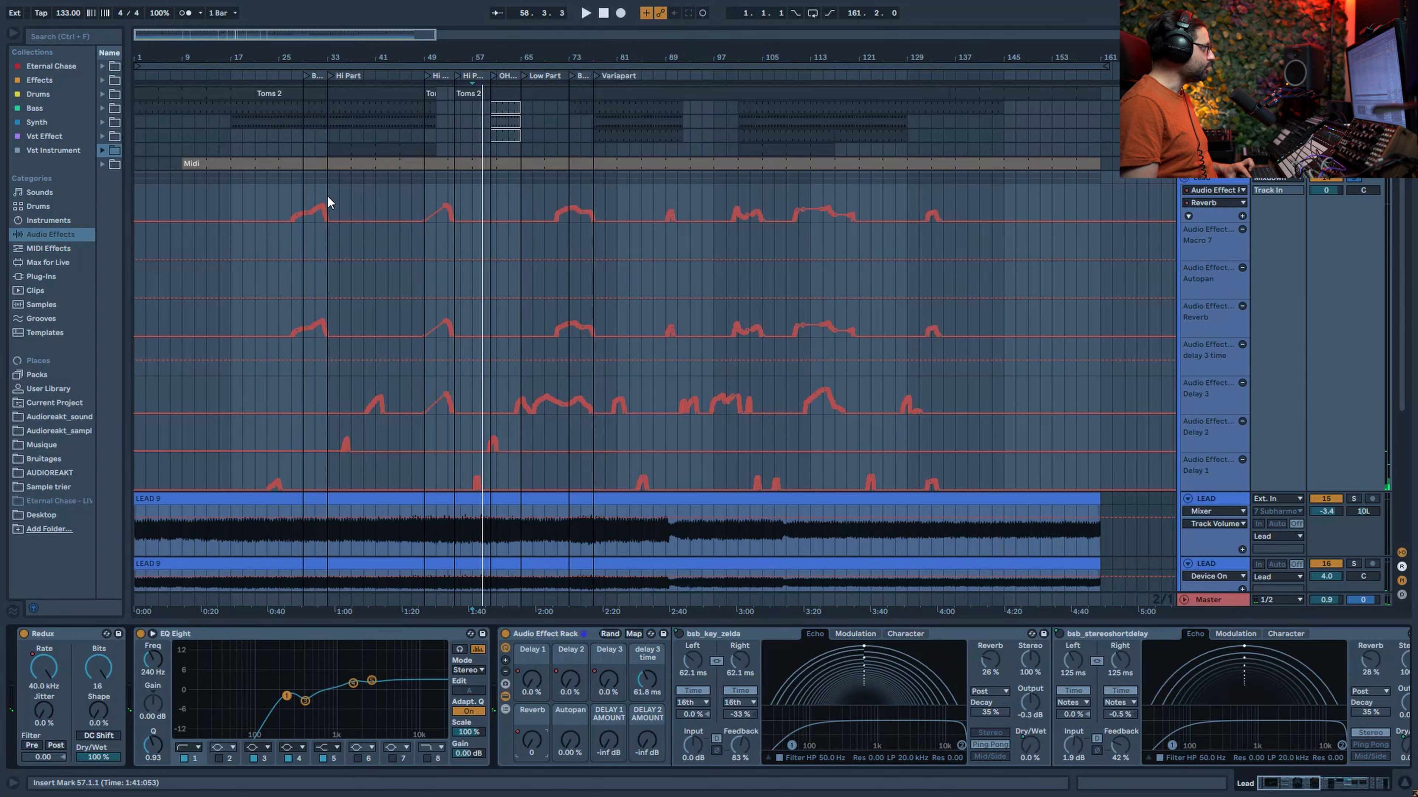
{"action": "left_click", "coordinate": [731, 195]}
{"action": "key", "text": "space"}
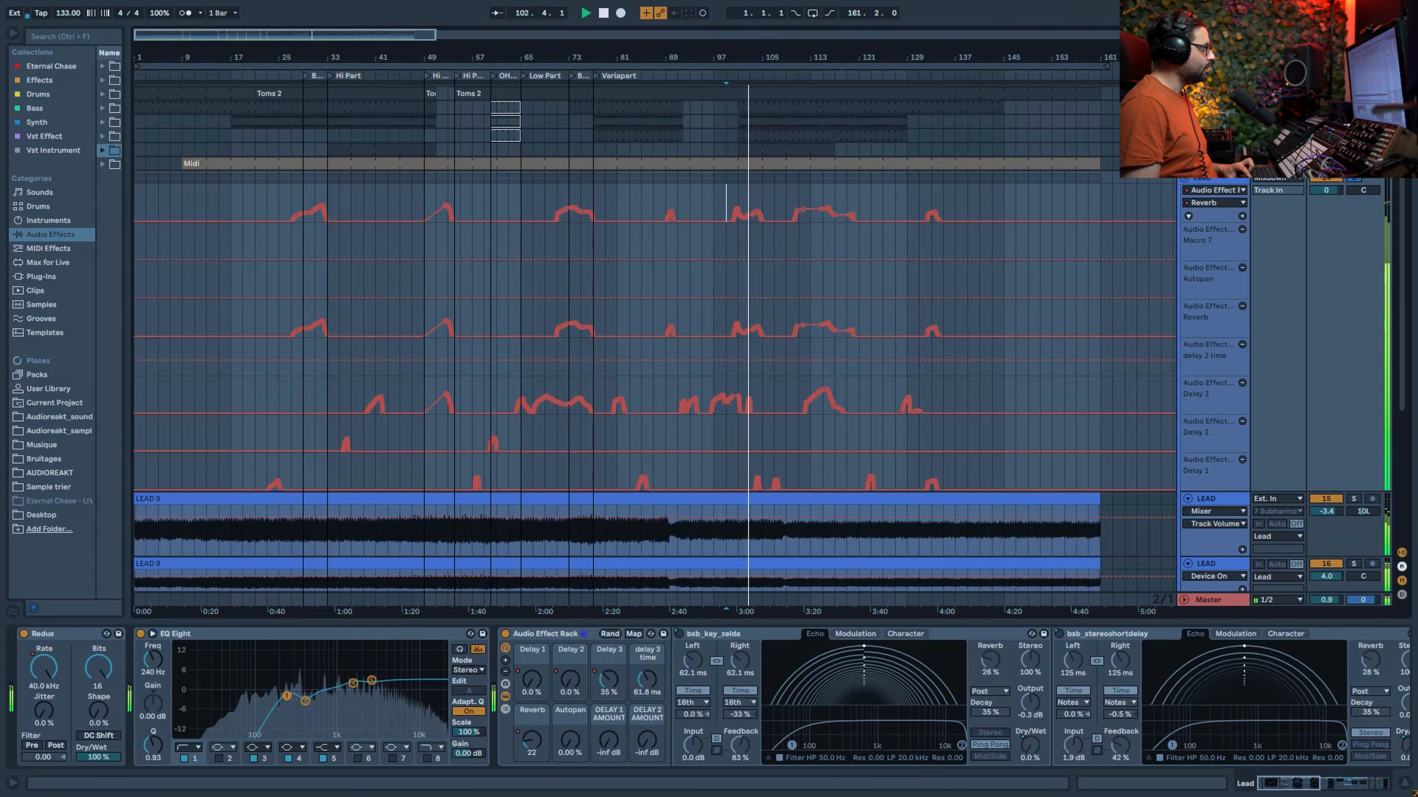
{"action": "key", "text": "space"}
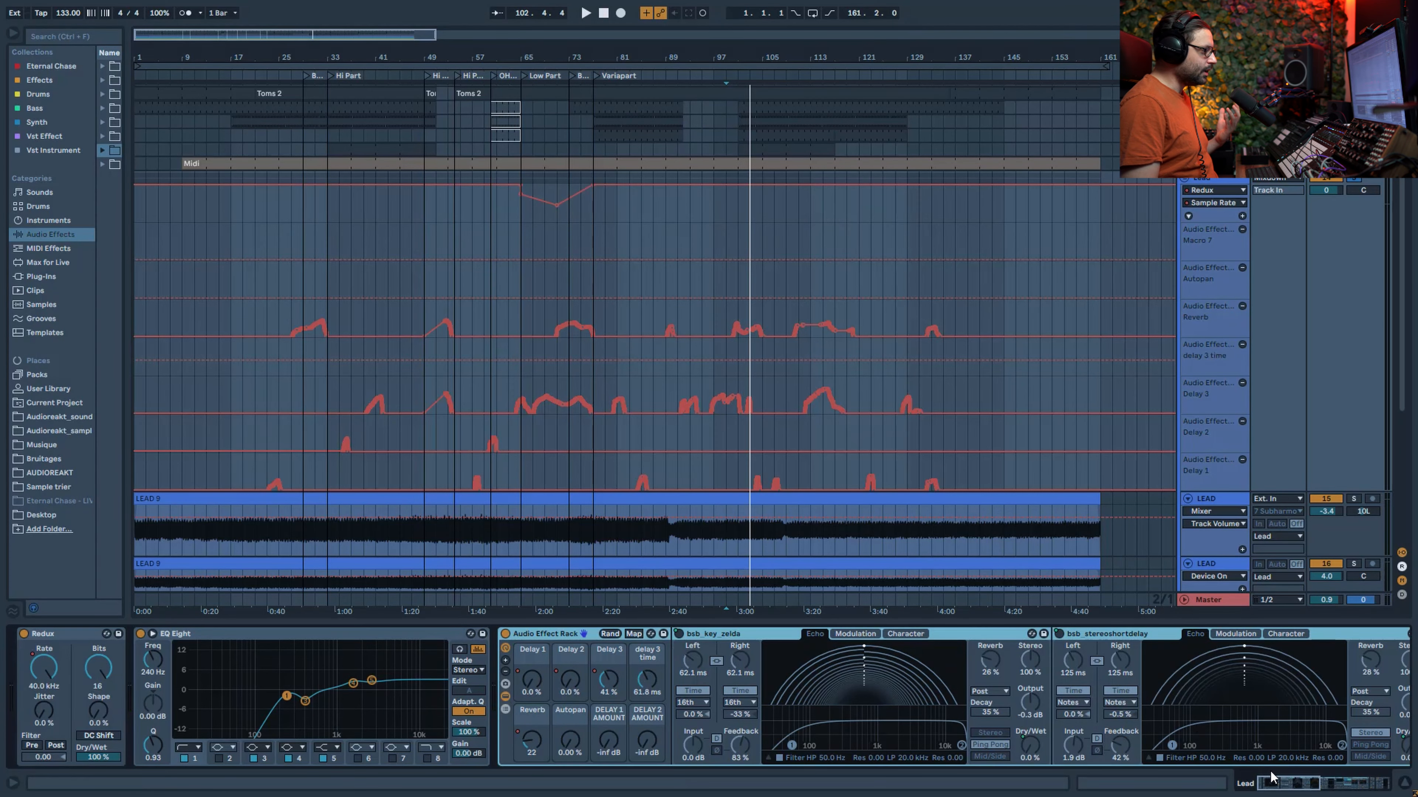
Look through the devices inside the Audio Effect Rack and hide them again.
{"action": "left_click", "coordinate": [1273, 781]}
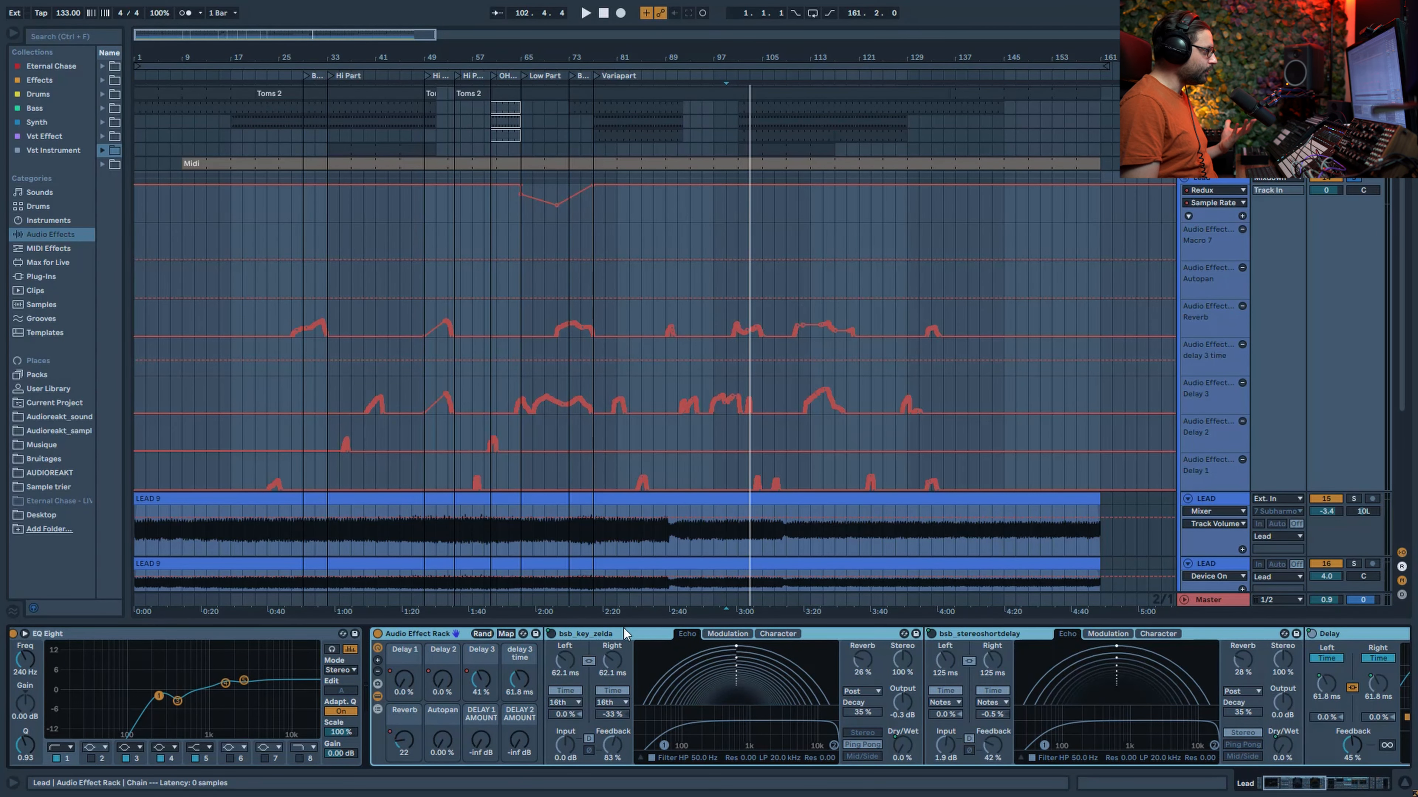
{"action": "left_click_drag", "start_coordinate": [1296, 782], "coordinate": [1335, 781]}
{"action": "left_click", "coordinate": [947, 638]}
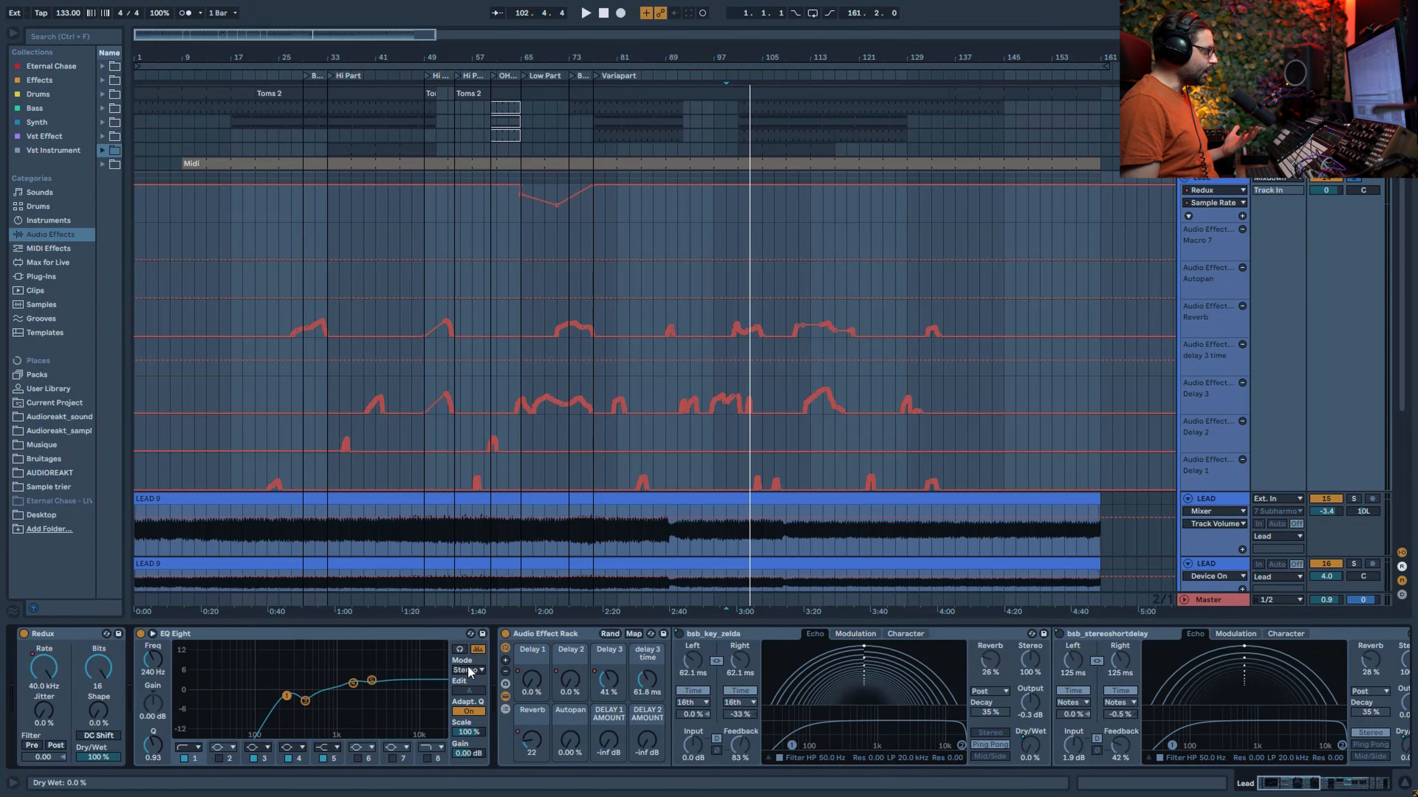
{"action": "left_click", "coordinate": [506, 698]}
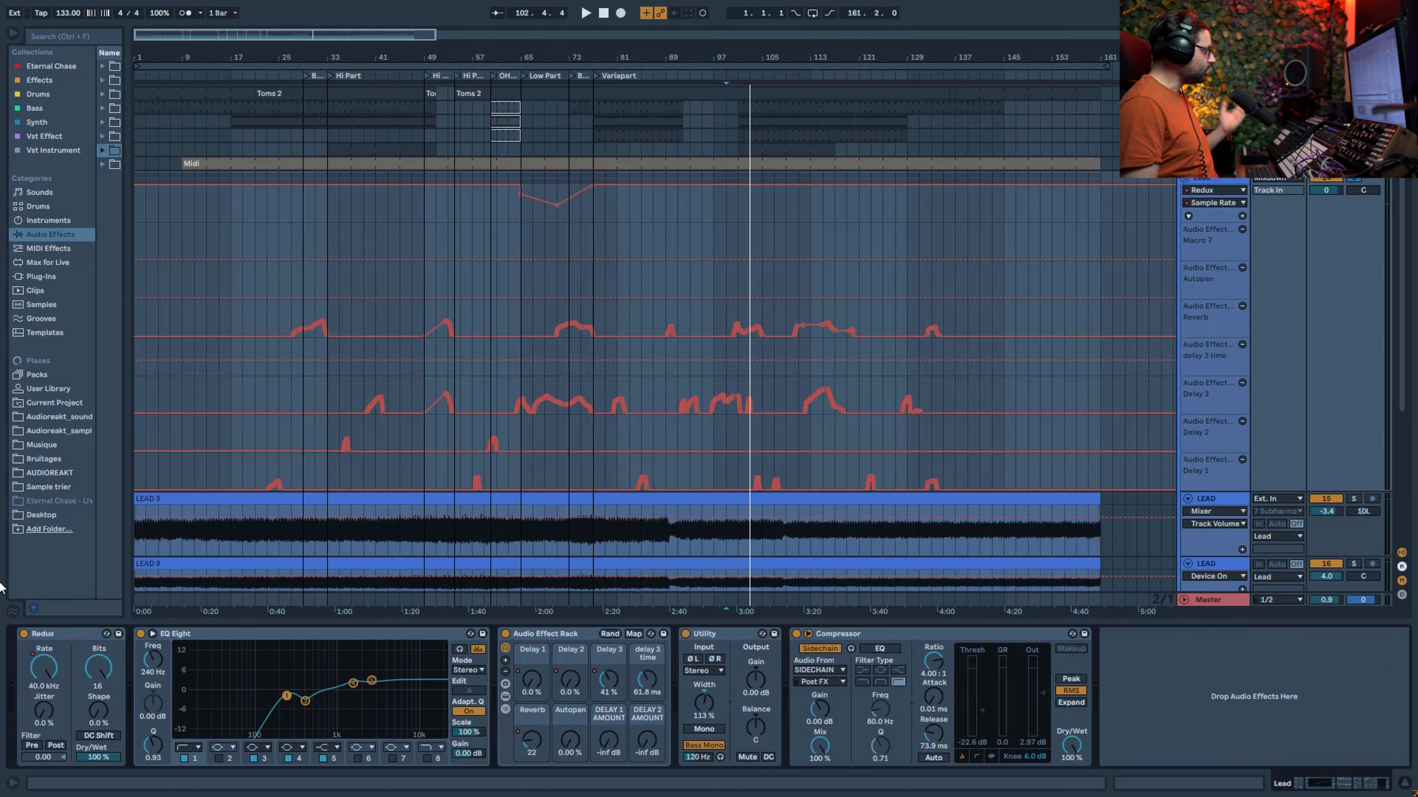
Play the Low Part from bar 65, switching the Redux device off and back on to compare the sound.
{"action": "left_click", "coordinate": [523, 240]}
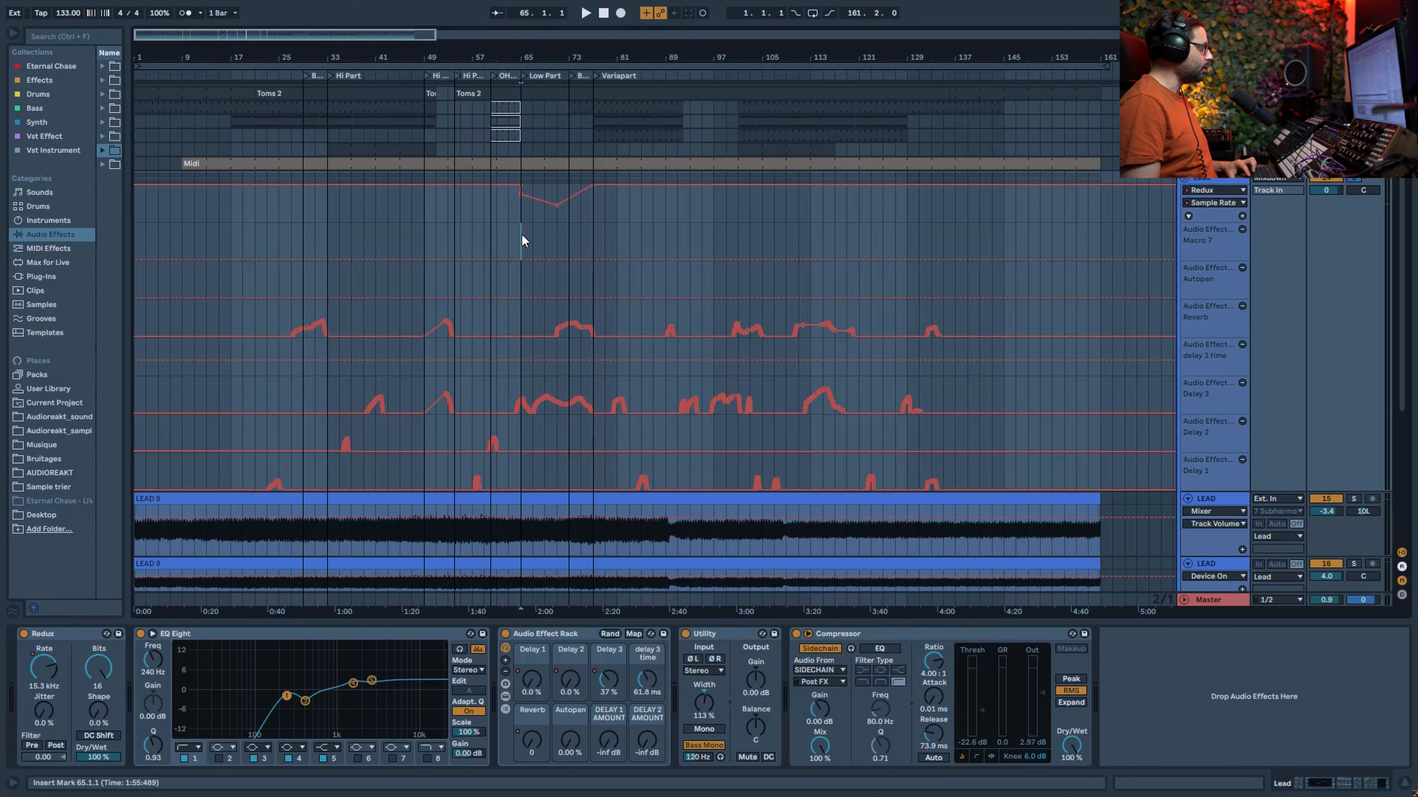
{"action": "key", "text": "space"}
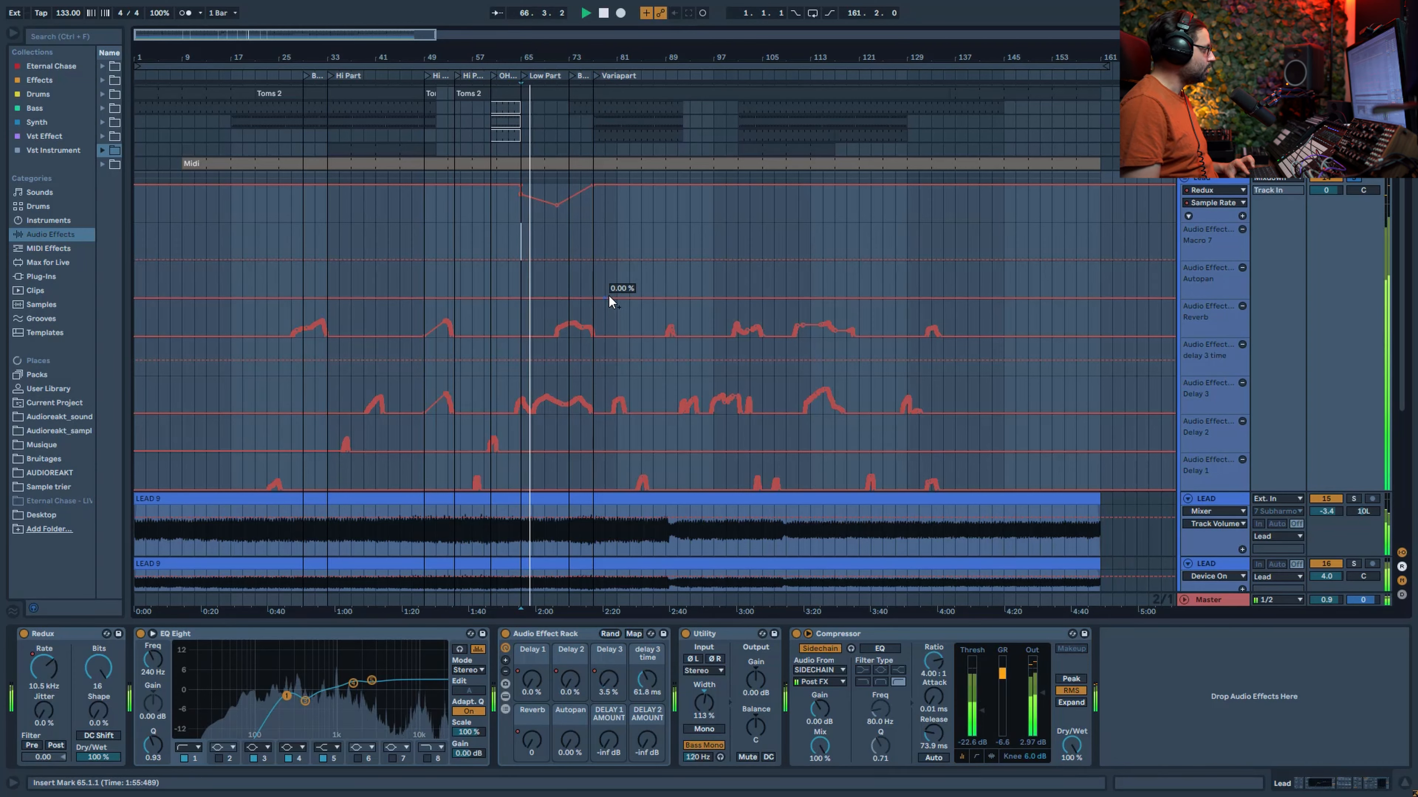
{"action": "left_click", "coordinate": [24, 634]}
{"action": "left_click", "coordinate": [23, 634]}
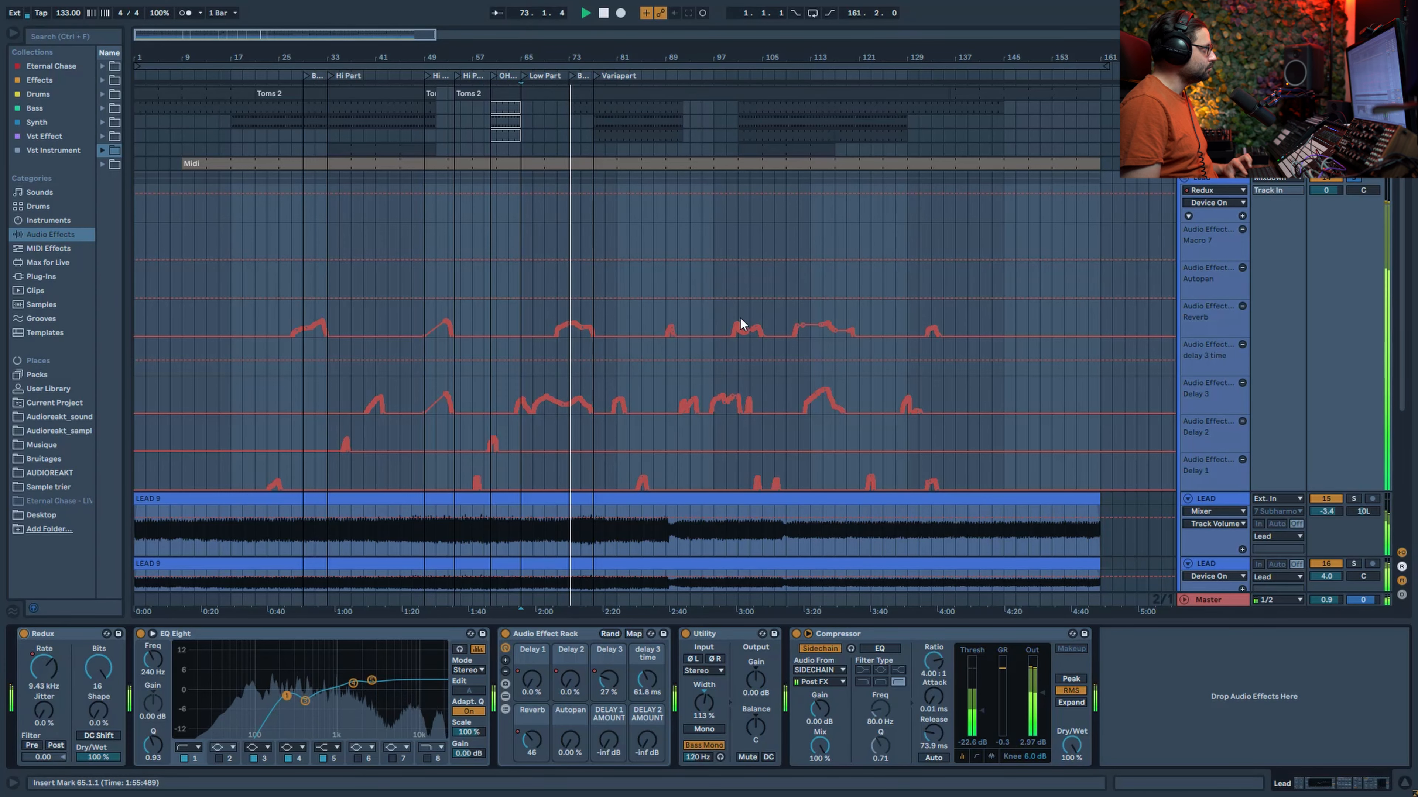
{"action": "scroll", "coordinate": [778, 296], "scroll_direction": "down", "scroll_amount": 3}
{"action": "scroll", "coordinate": [765, 304], "scroll_direction": "up", "scroll_amount": 2}
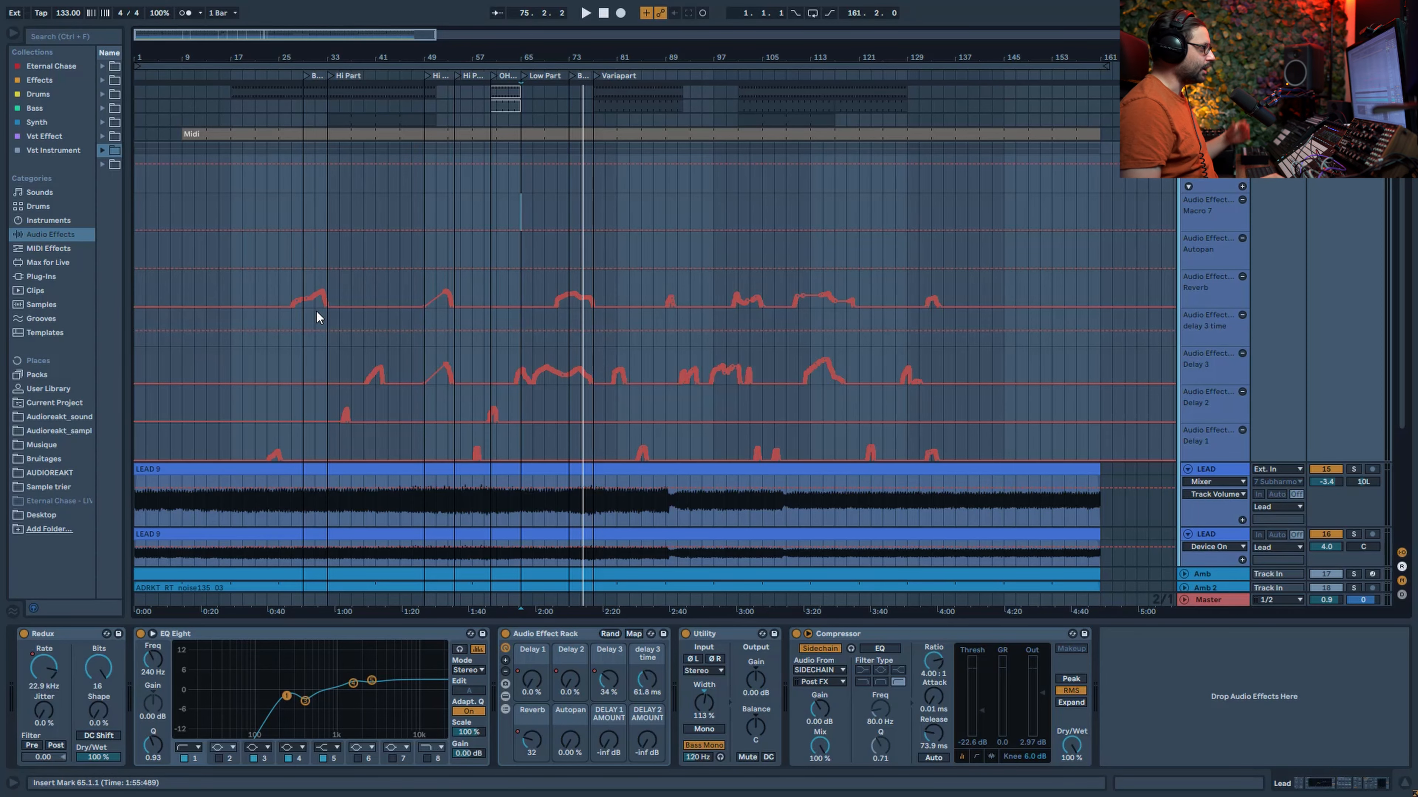
Fold the Lead group, play the arrangement briefly and unfold the Kick 1 track.
{"action": "left_click", "coordinate": [1184, 148]}
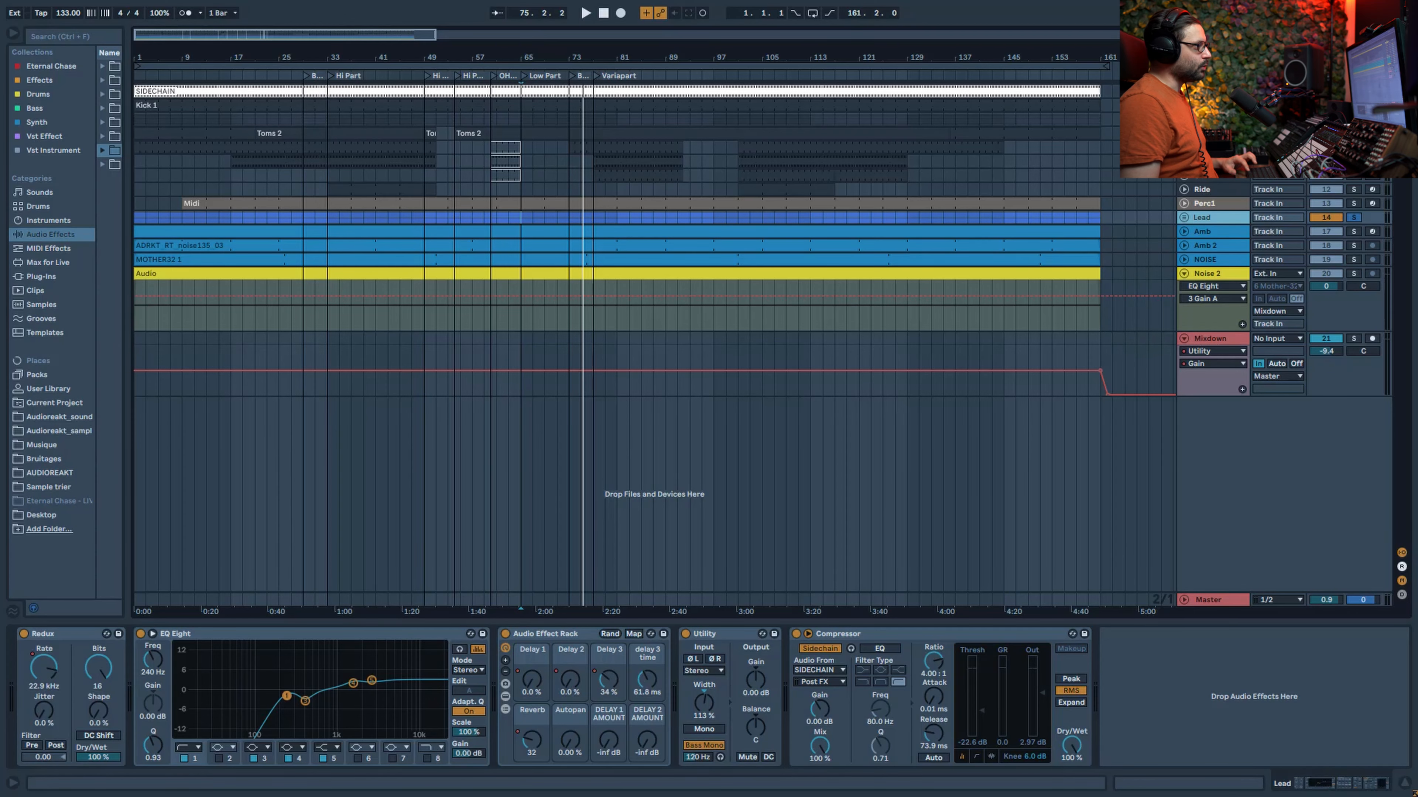
{"action": "key", "text": "space"}
{"action": "left_click", "coordinate": [1184, 105]}
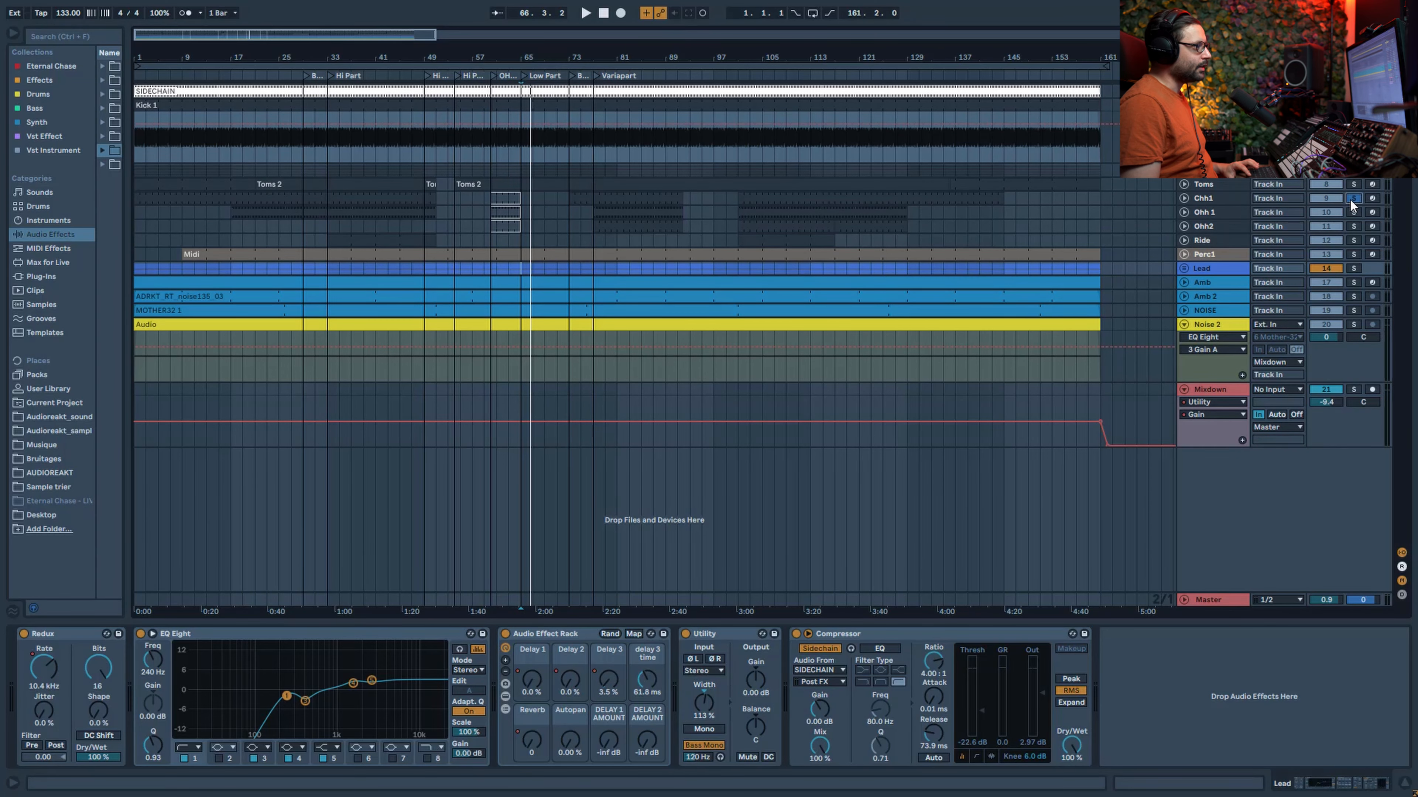
Solo the Chh1 track, play it from bar 101 and look through its effect chain.
{"action": "left_click", "coordinate": [648, 200]}
{"action": "key", "text": "shift+Tab"}
{"action": "left_click", "coordinate": [749, 196]}
{"action": "key", "text": "space"}
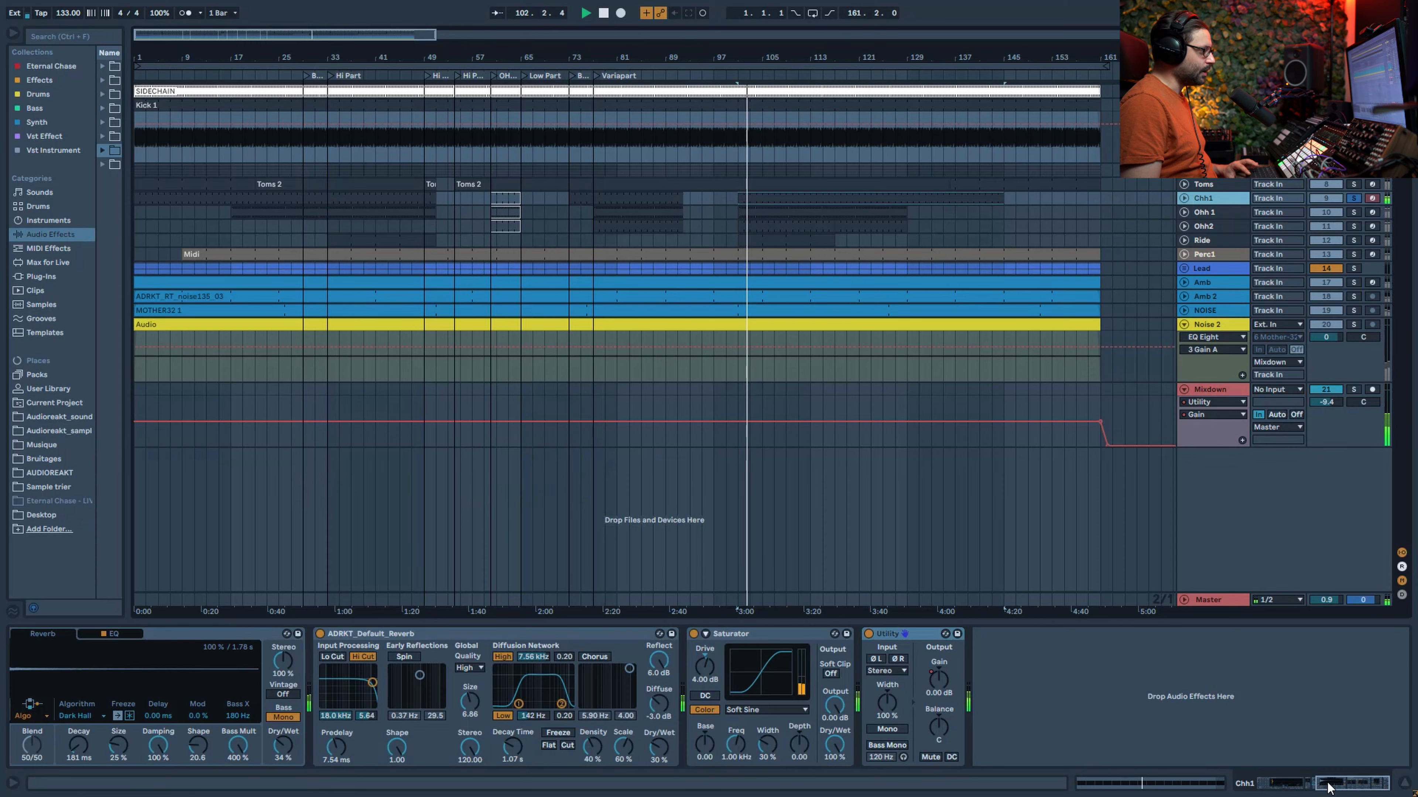
{"action": "scroll", "coordinate": [665, 726], "scroll_direction": "left", "scroll_amount": 5}
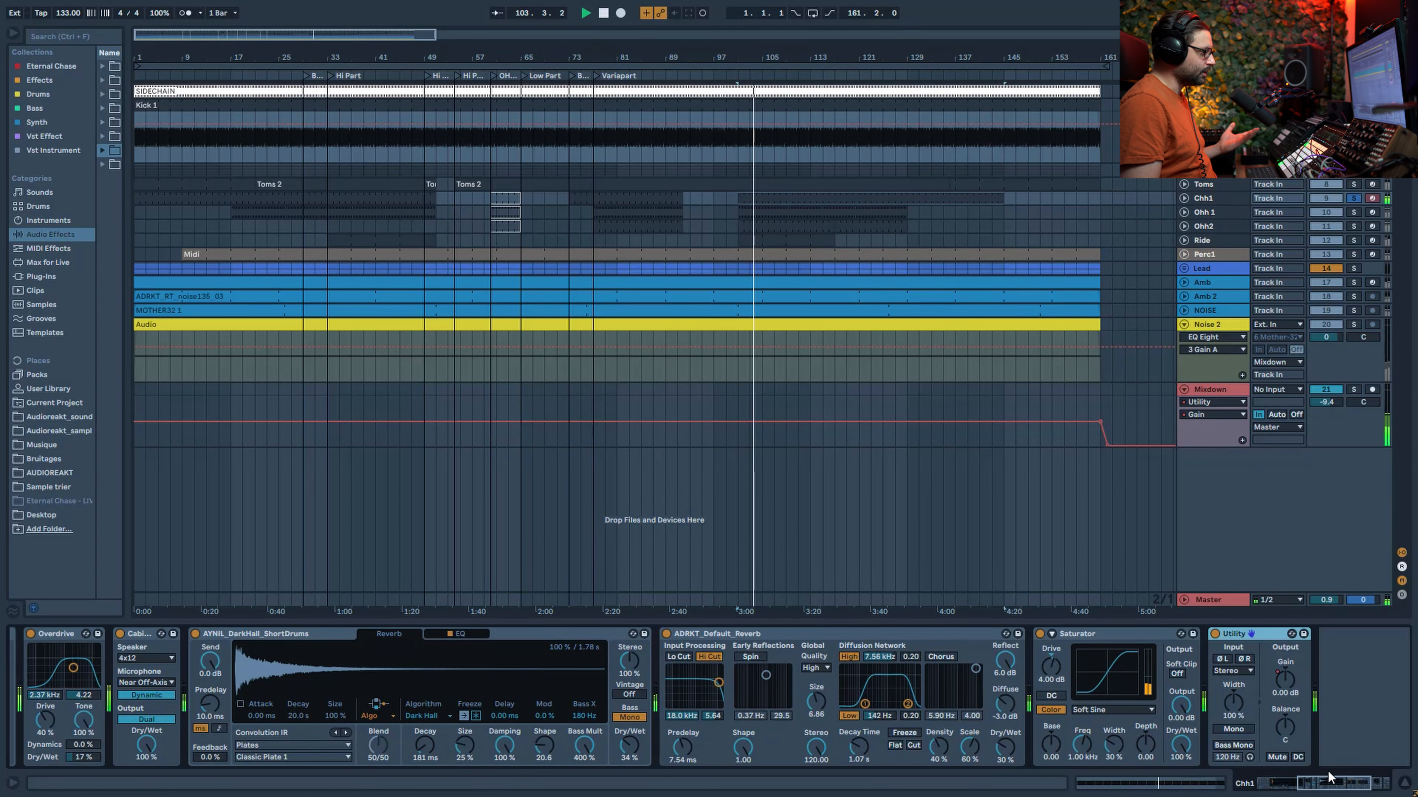
{"action": "left_click", "coordinate": [1289, 788]}
{"action": "left_click_drag", "start_coordinate": [1289, 787], "coordinate": [1327, 784]}
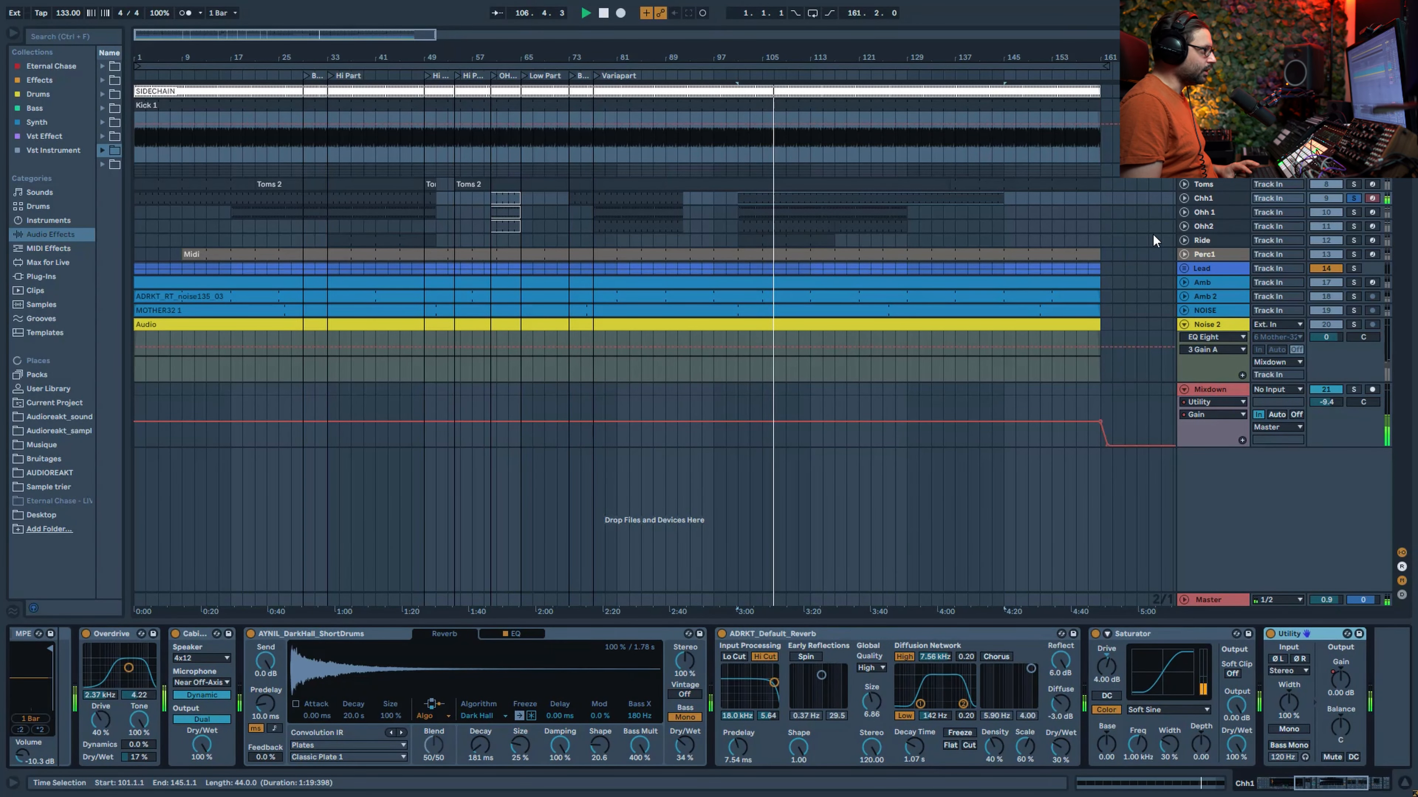
Solo the Ohh 1 track during playback and view its Overdrive, Delay and reverb devices.
{"action": "left_click", "coordinate": [1376, 213]}
{"action": "left_click", "coordinate": [1354, 212]}
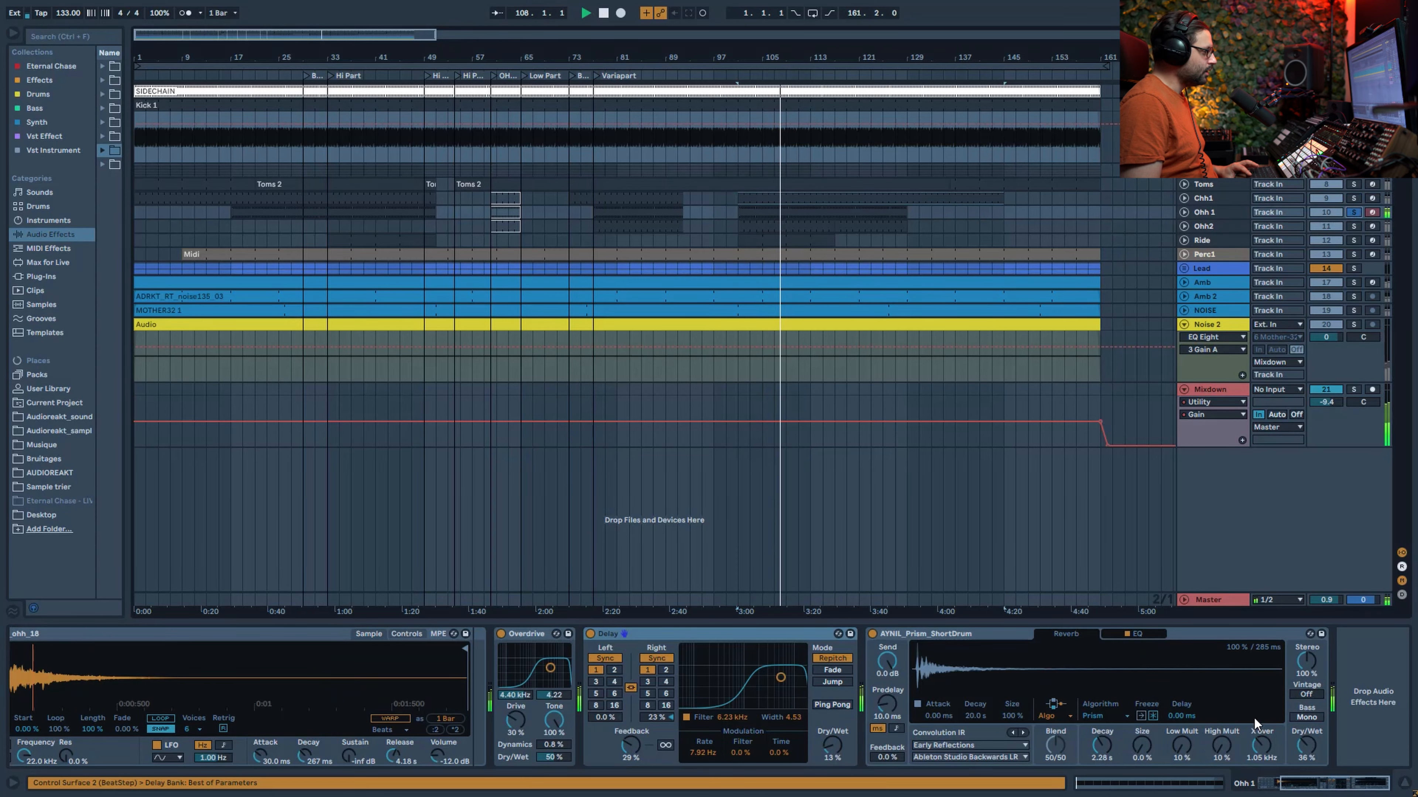
{"action": "mouse_move", "coordinate": [1294, 784]}
{"action": "left_mouse_down"}
{"action": "mouse_move", "coordinate": [1280, 788]}
{"action": "mouse_move", "coordinate": [1314, 785]}
{"action": "left_mouse_up"}
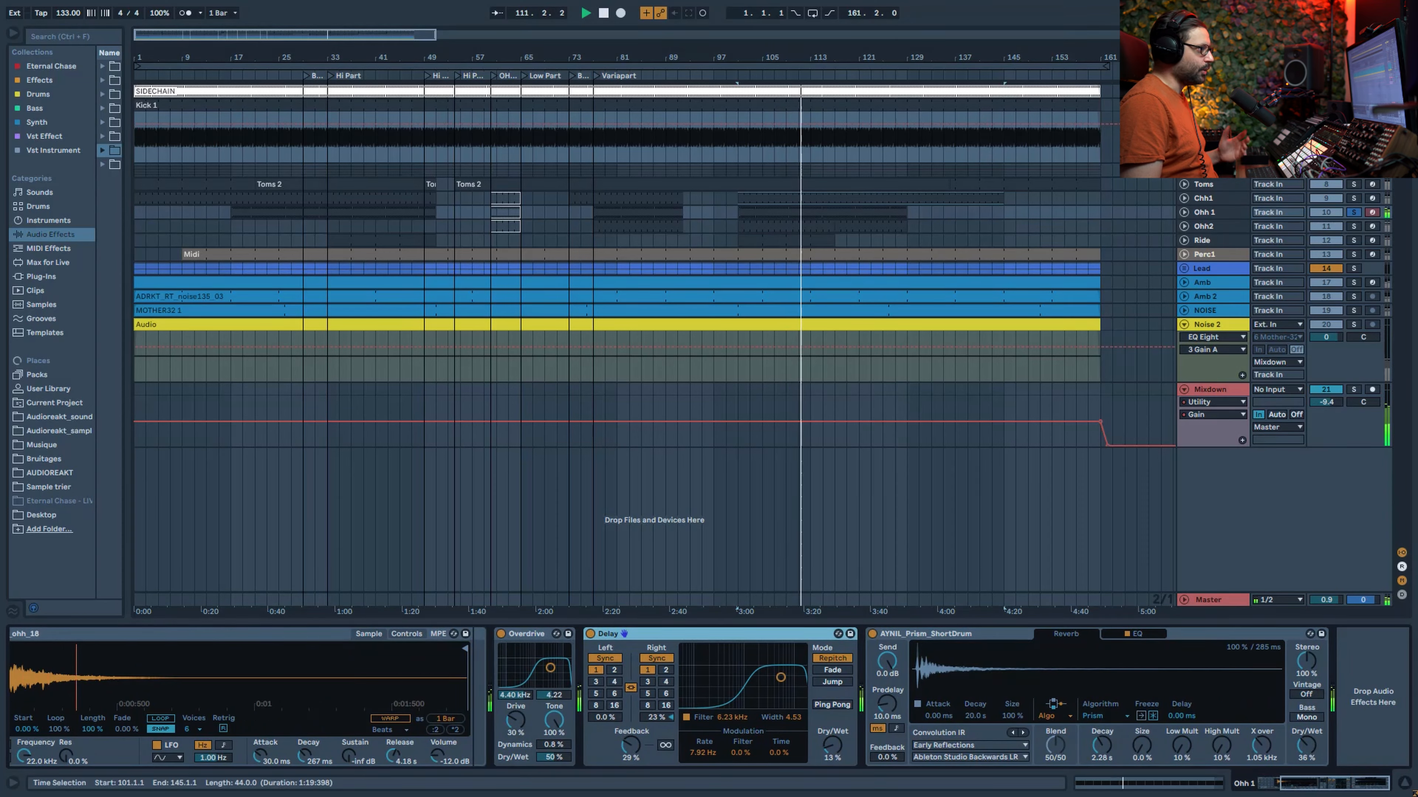
Solo the Ohh2 track and inspect the open hi-hat samples in its Drum Rack.
{"action": "left_click", "coordinate": [1352, 229]}
{"action": "left_click", "coordinate": [1206, 226]}
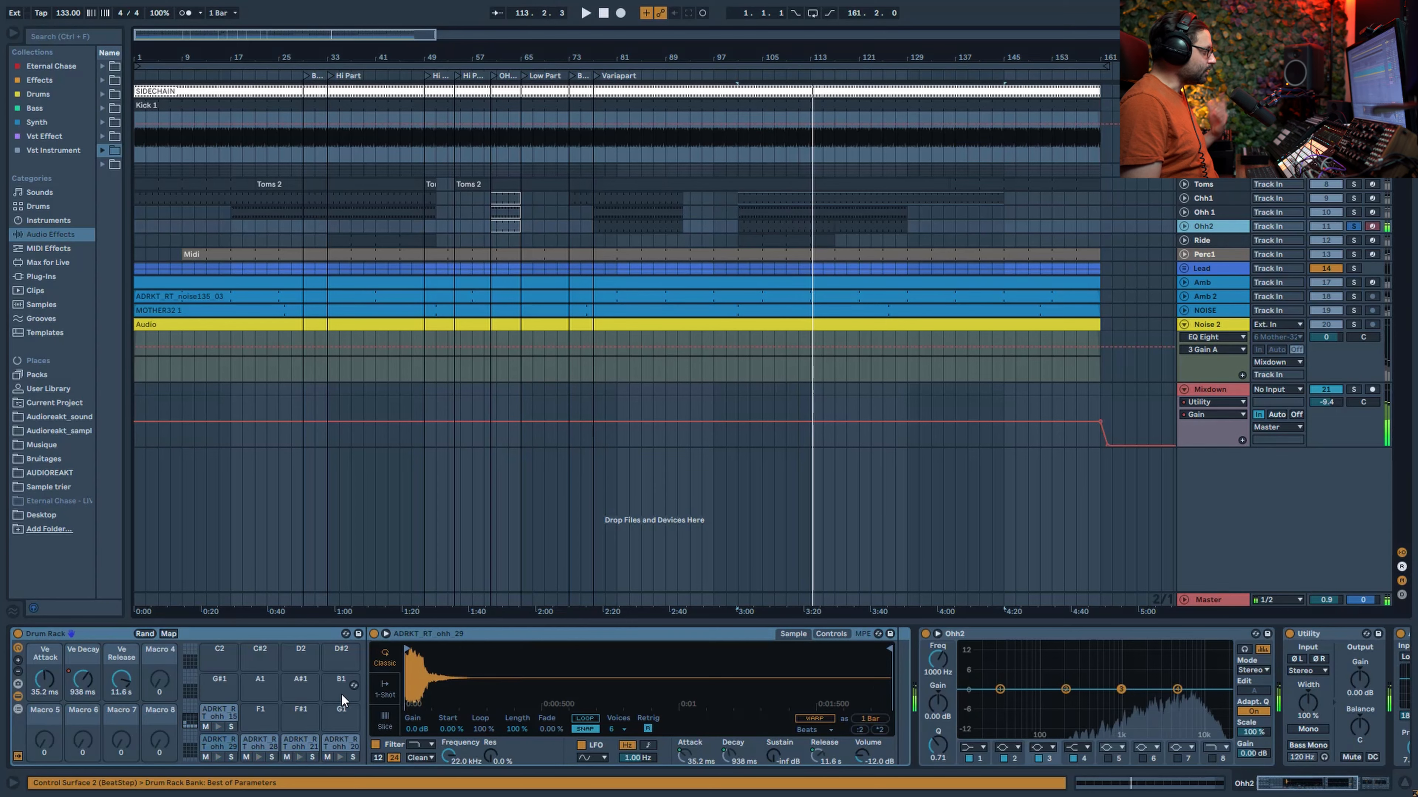
{"action": "left_click", "coordinate": [219, 750]}
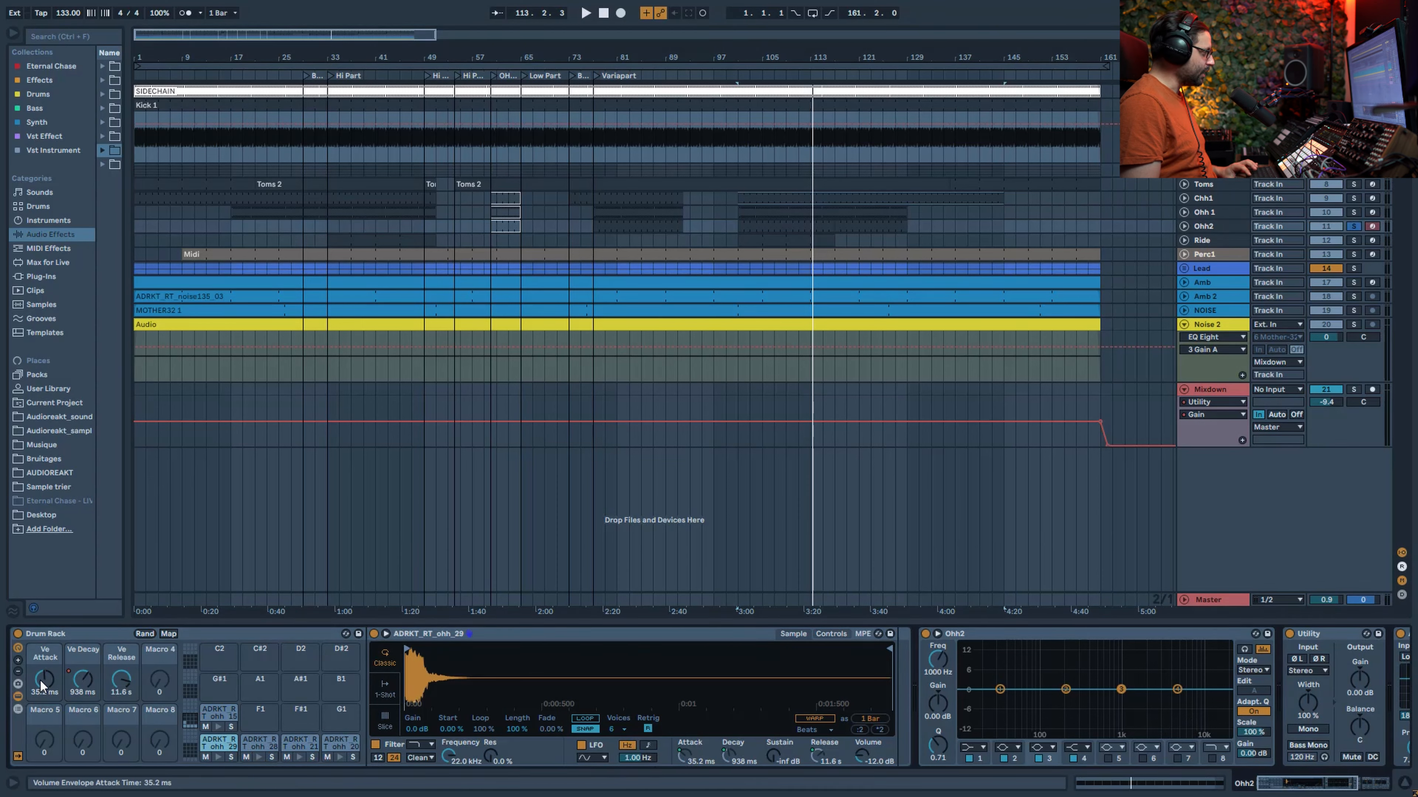
Compare Ohh2's Ve Attack macro at 0.00 ms and 35.2 ms during playback, and view its Ve Decay automation.
{"action": "left_click_drag", "start_coordinate": [40, 679], "coordinate": [44, 687]}
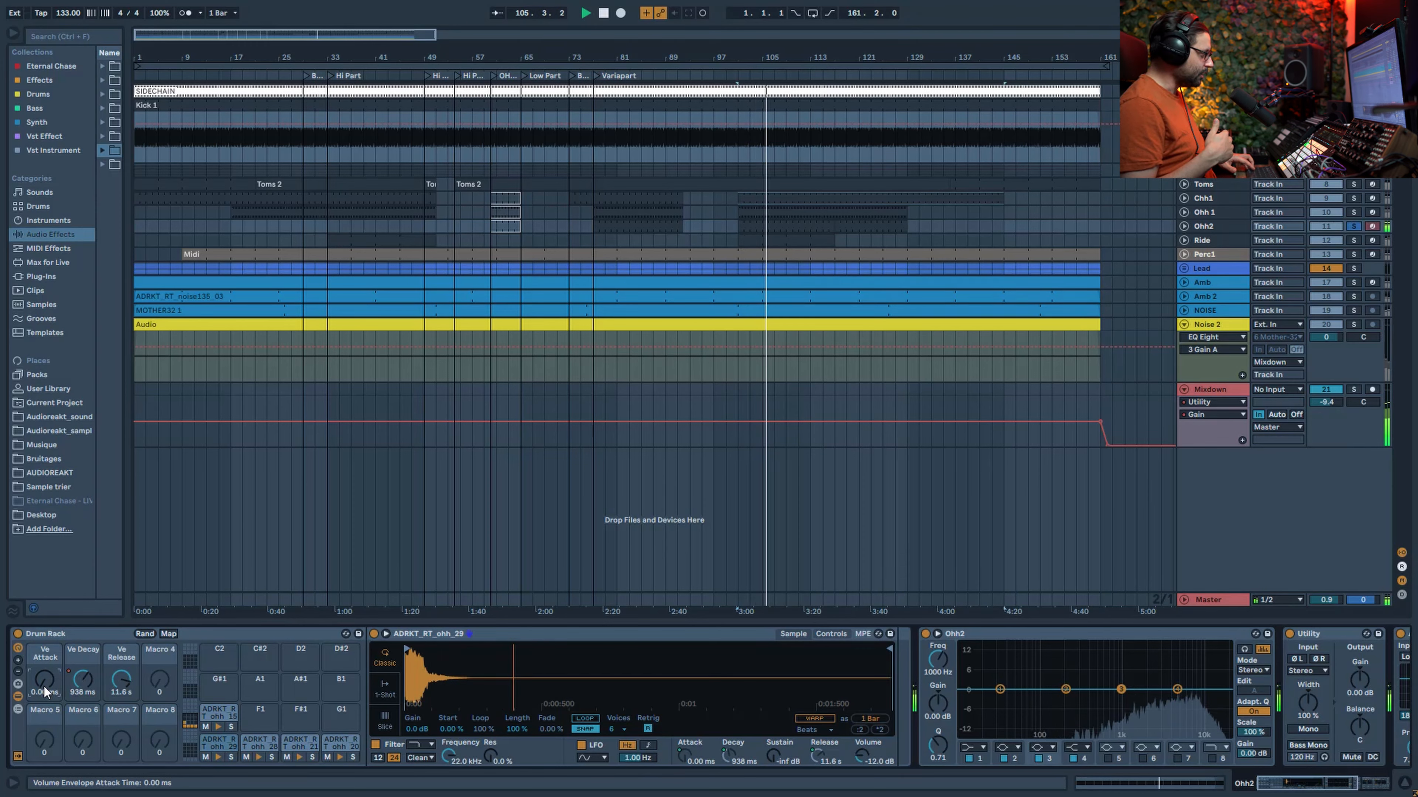
{"action": "left_click_drag", "start_coordinate": [43, 687], "coordinate": [44, 634]}
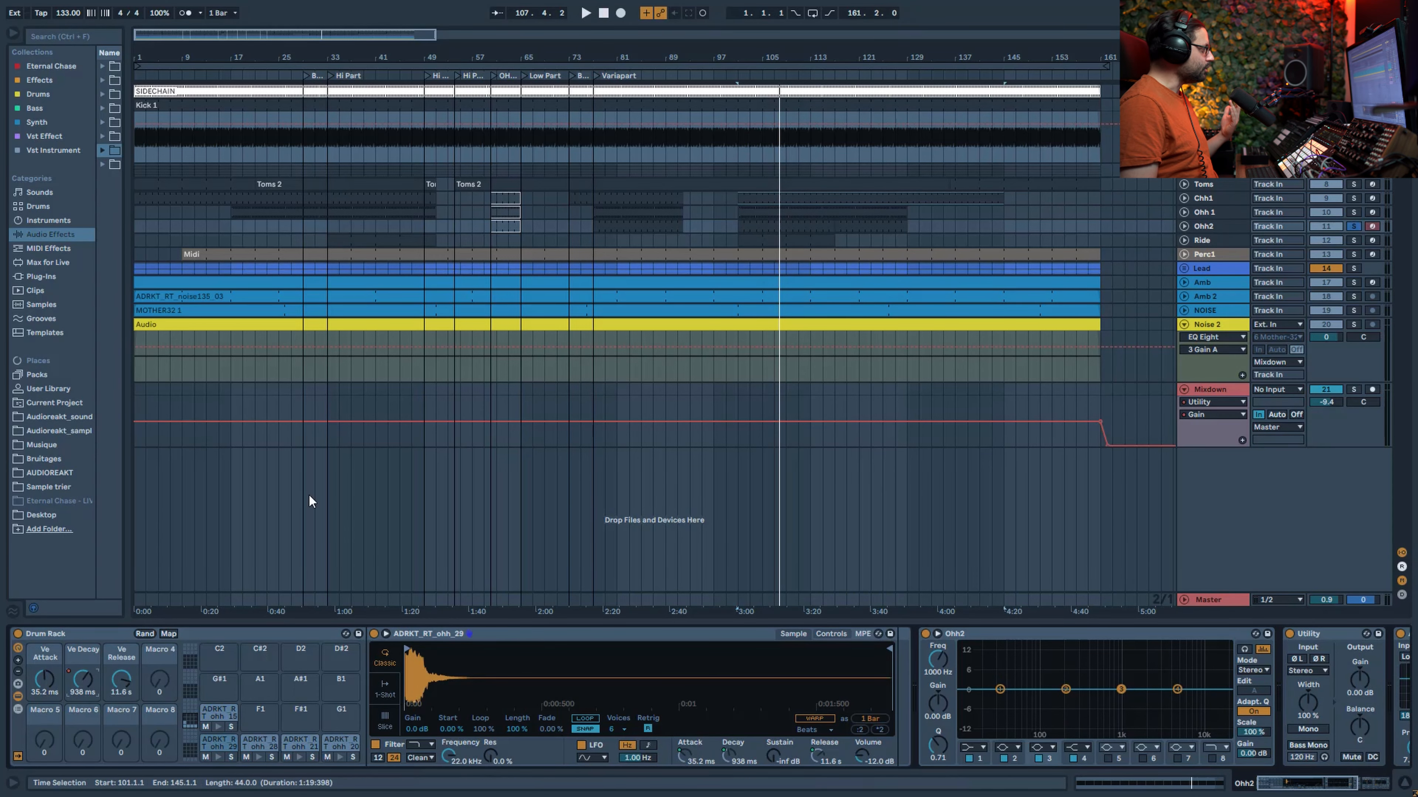
{"action": "left_click", "coordinate": [1184, 226]}
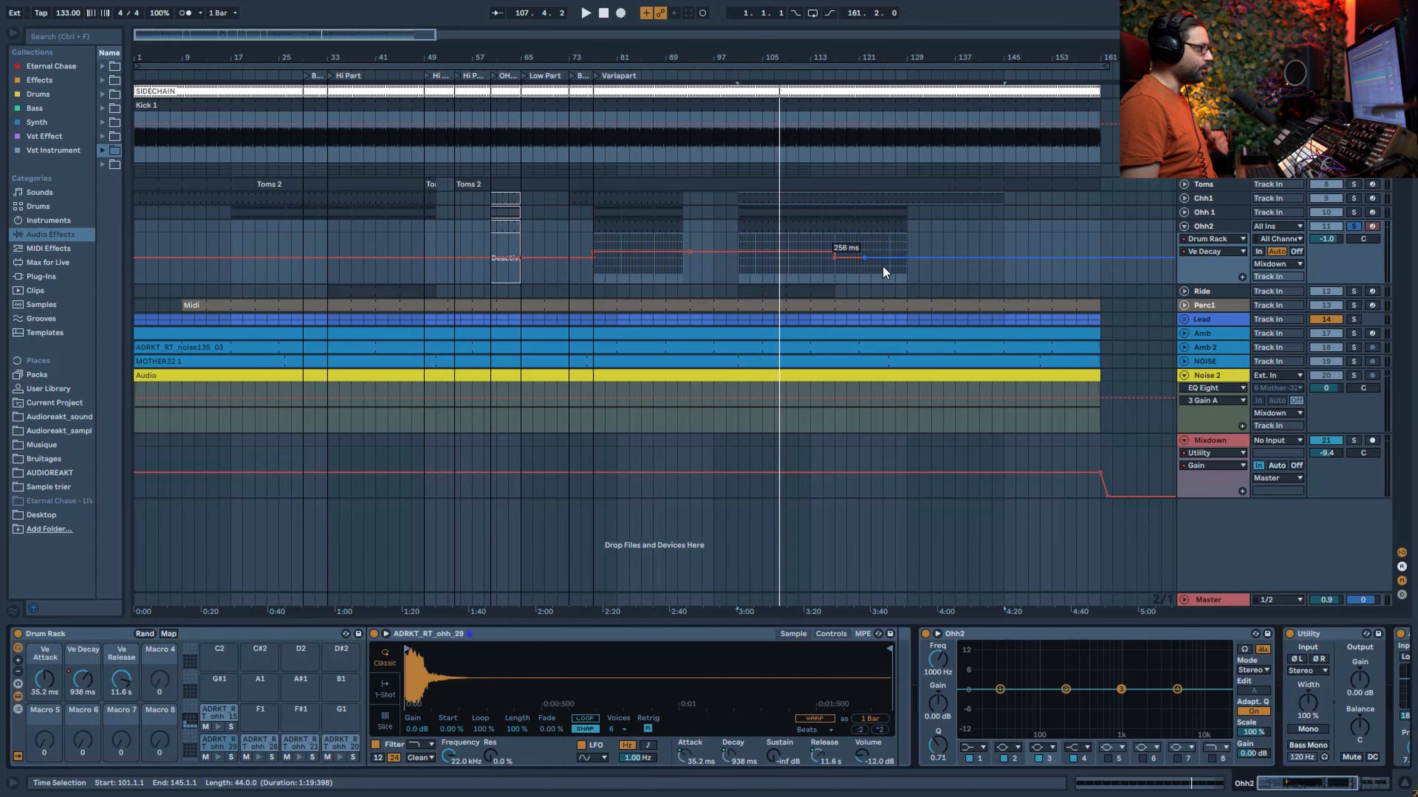
{"action": "left_click", "coordinate": [1184, 226]}
Solo the Ride track and play it from bar 101 while viewing its effect chain.
{"action": "left_click", "coordinate": [1354, 241]}
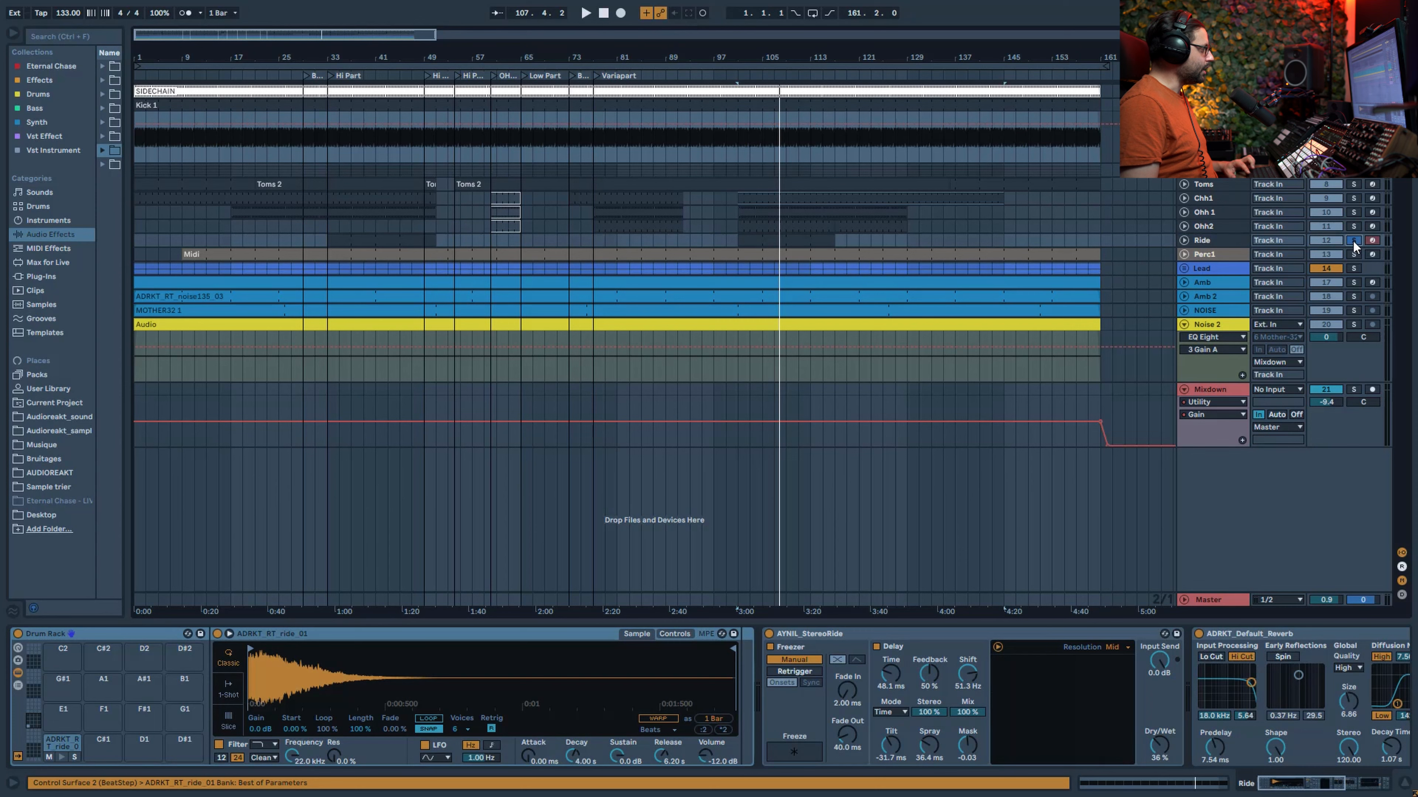
{"action": "key", "text": "space"}
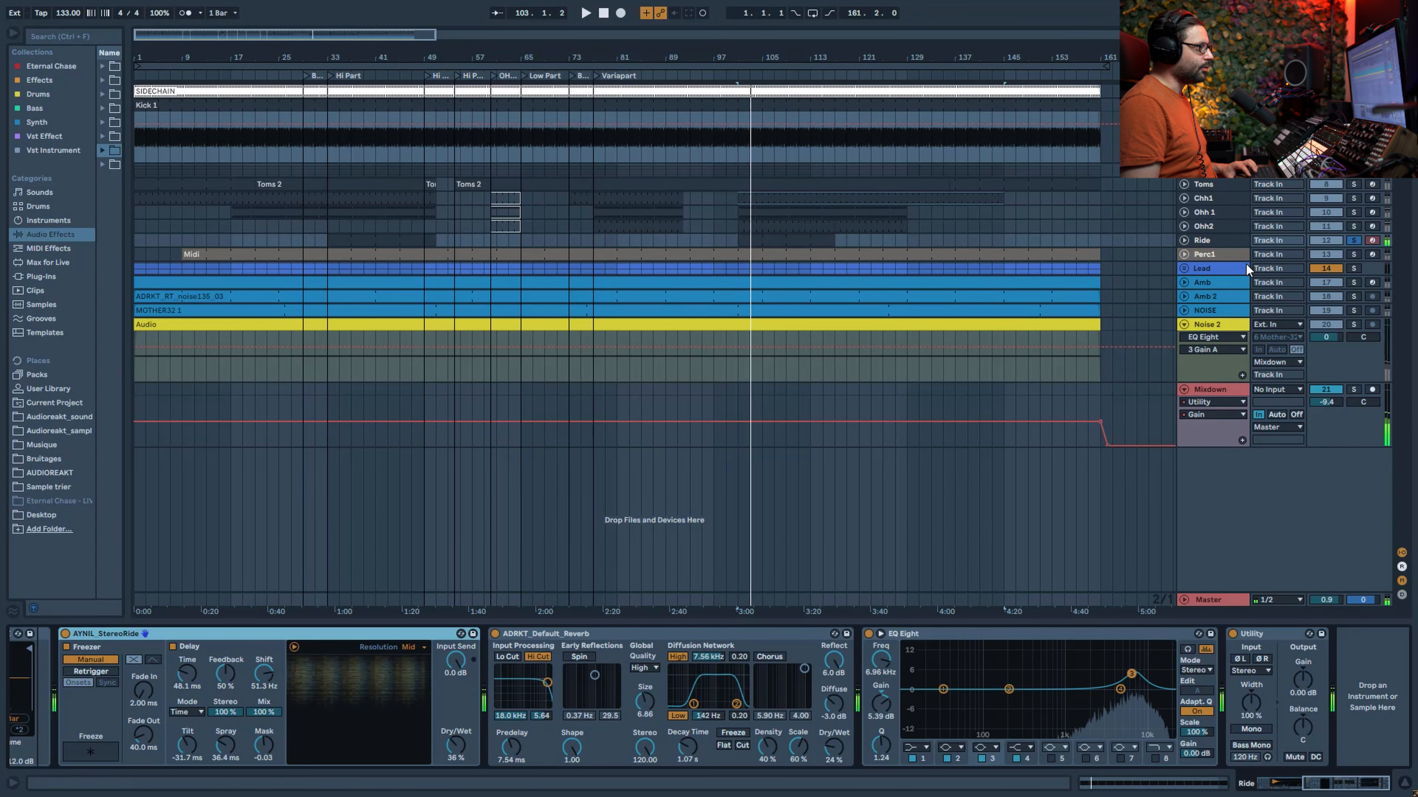
Solo the Perc1 track, play it from bar 101 and look through its Drum Rack samples, EQ Eight and reverb.
{"action": "left_click", "coordinate": [1353, 254]}
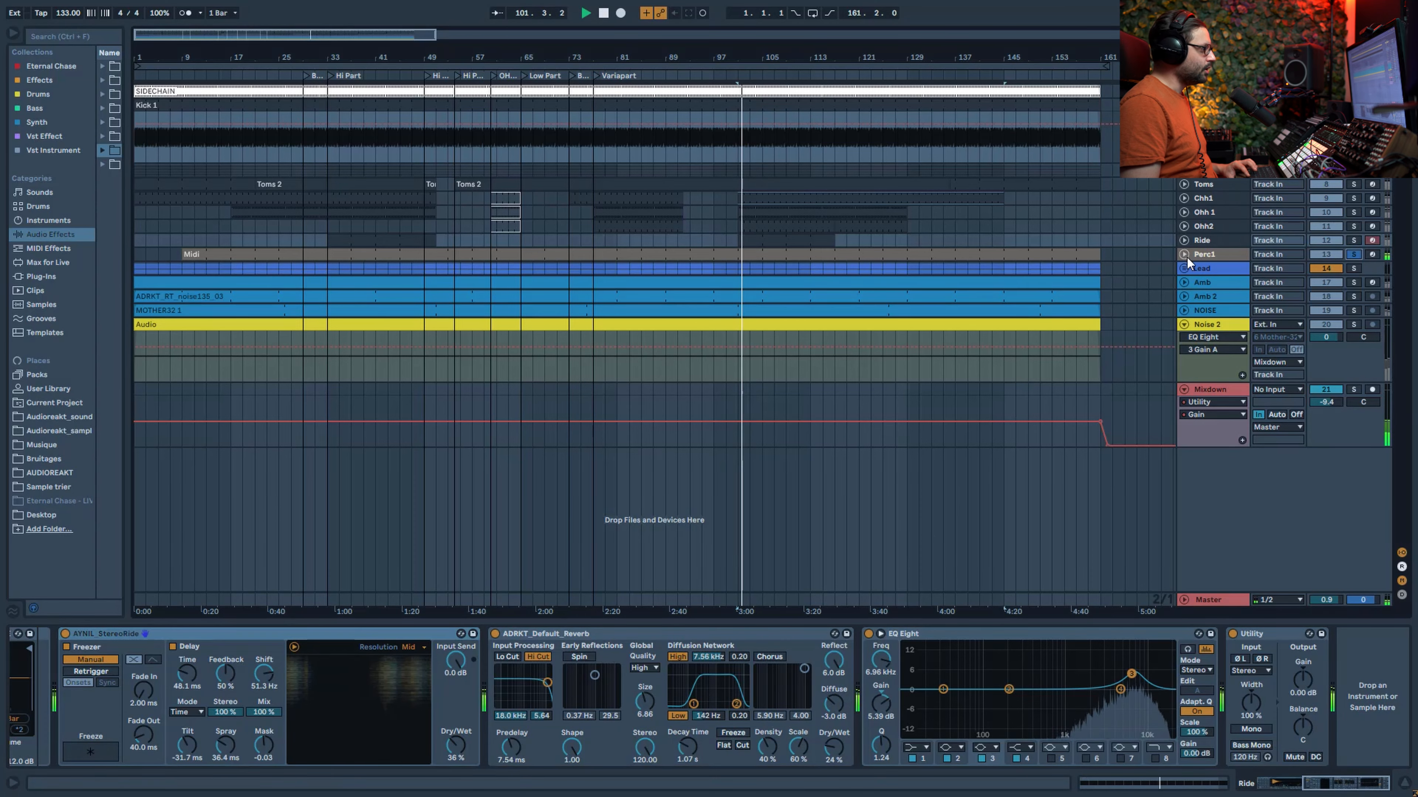
{"action": "left_click", "coordinate": [1214, 255]}
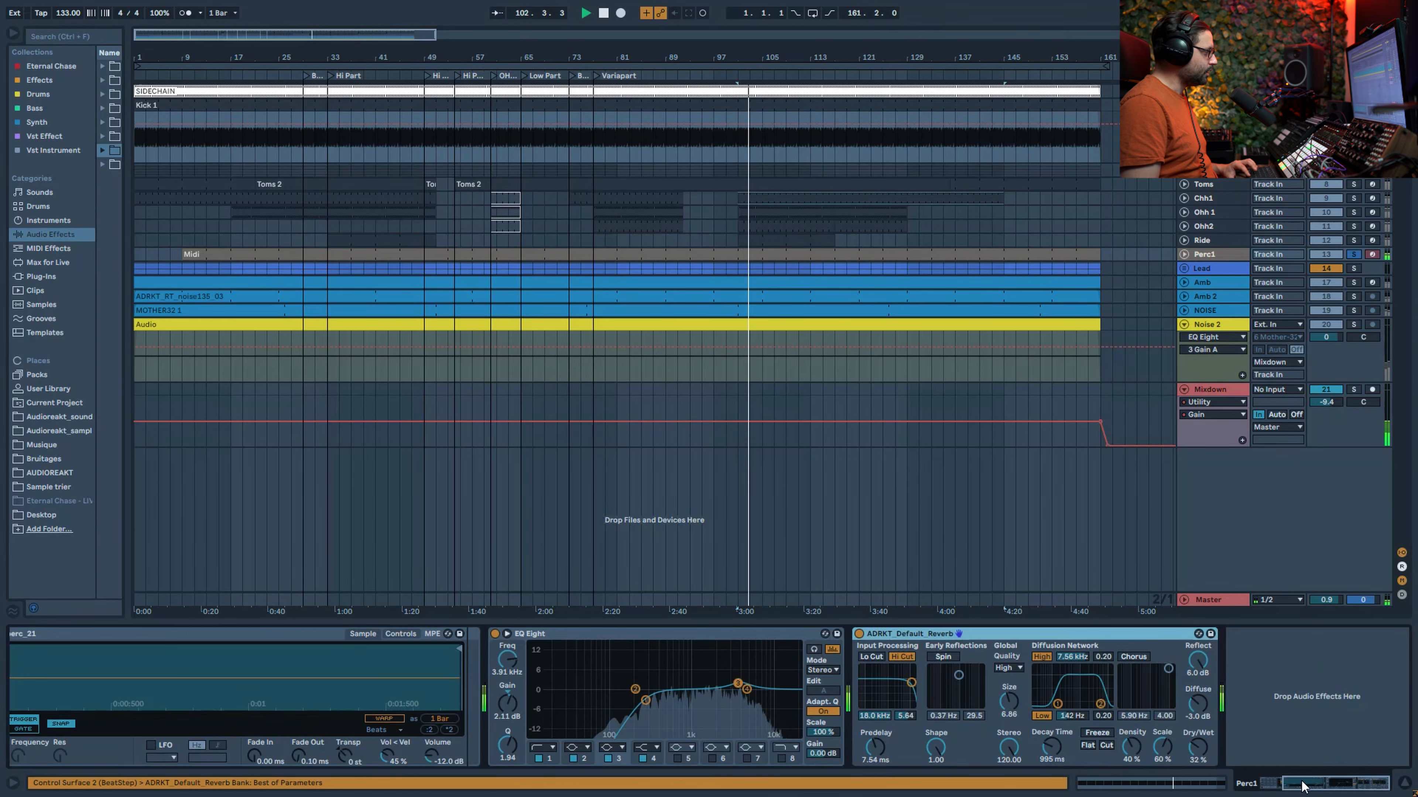
{"action": "left_click_drag", "start_coordinate": [1304, 787], "coordinate": [1265, 785]}
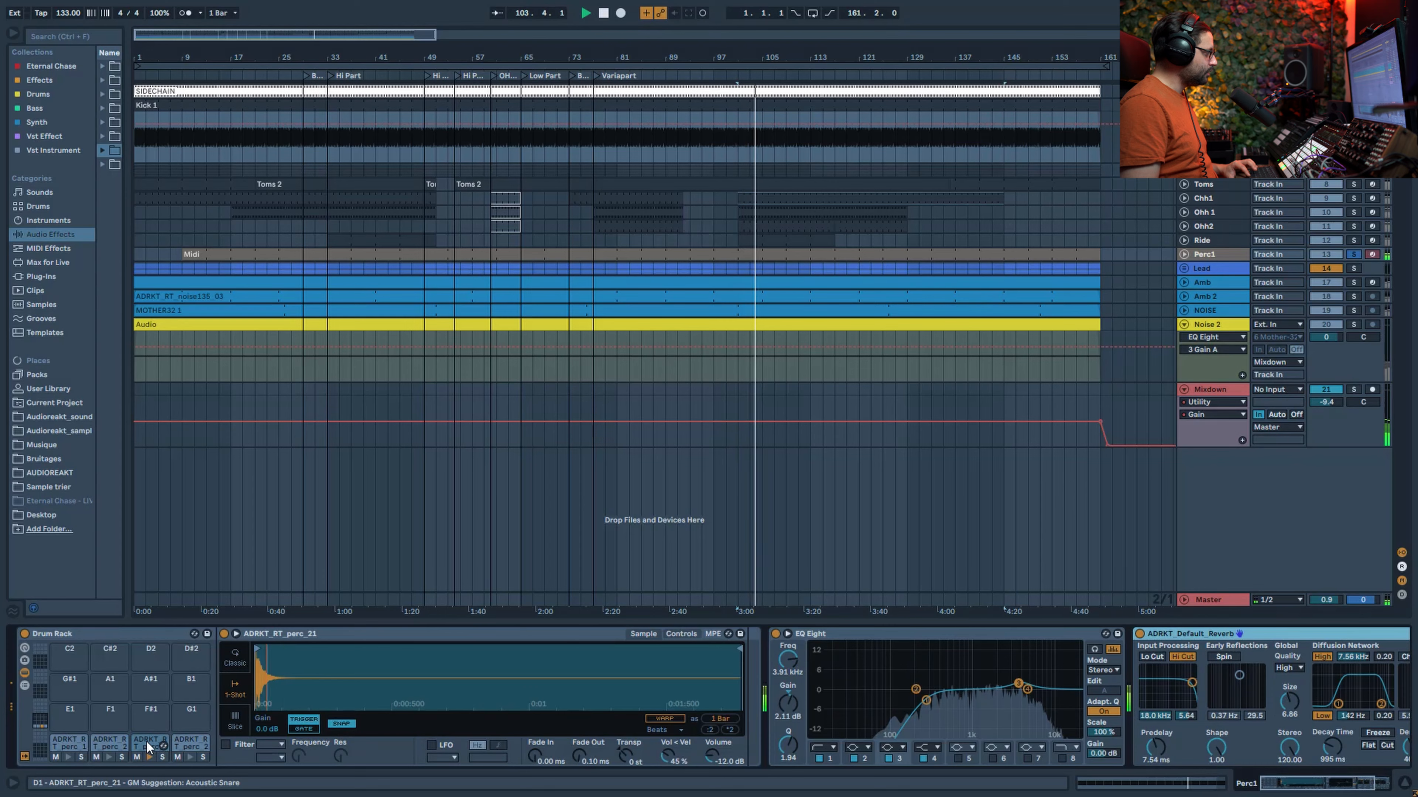
{"action": "left_click", "coordinate": [150, 748]}
{"action": "left_click_drag", "start_coordinate": [1298, 783], "coordinate": [1336, 784]}
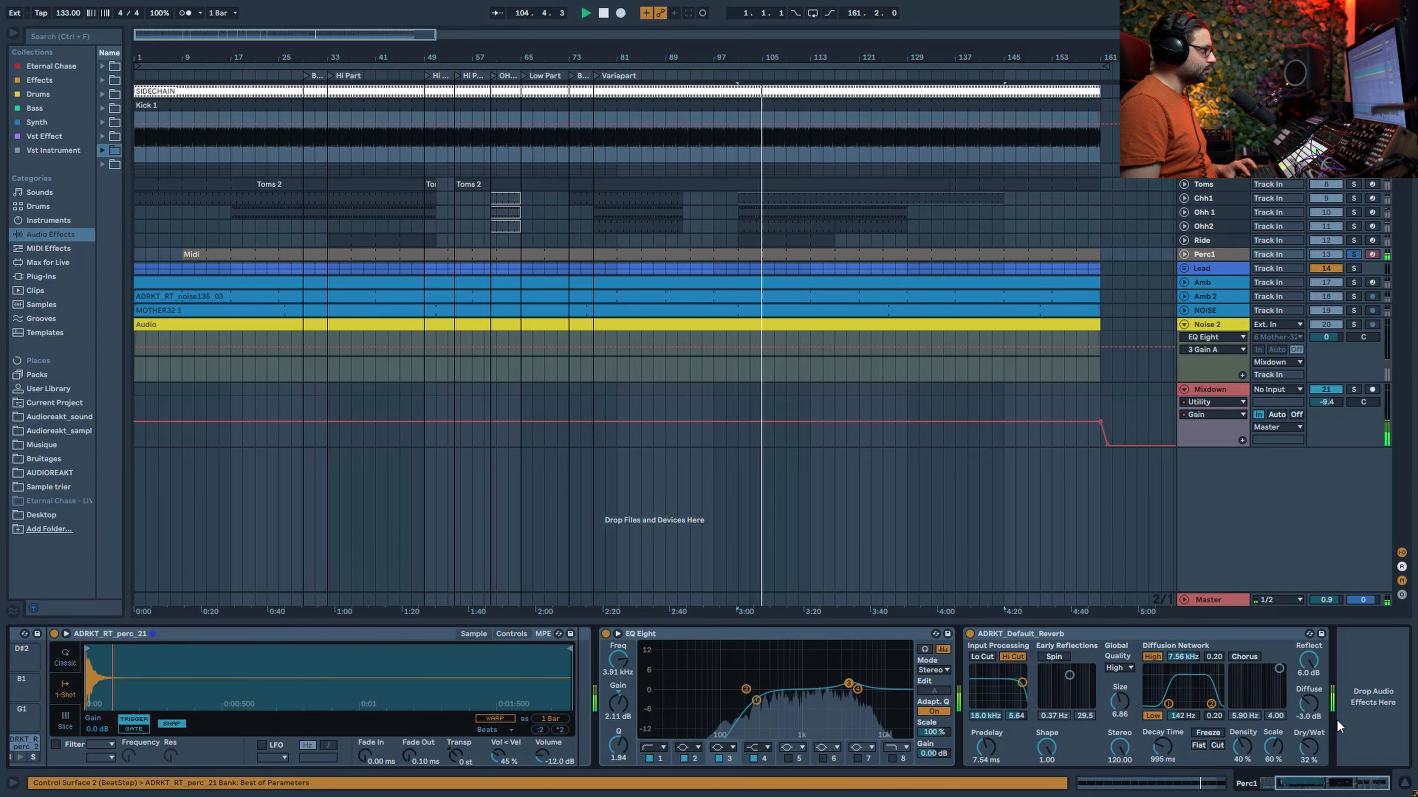
{"action": "left_click", "coordinate": [1354, 254]}
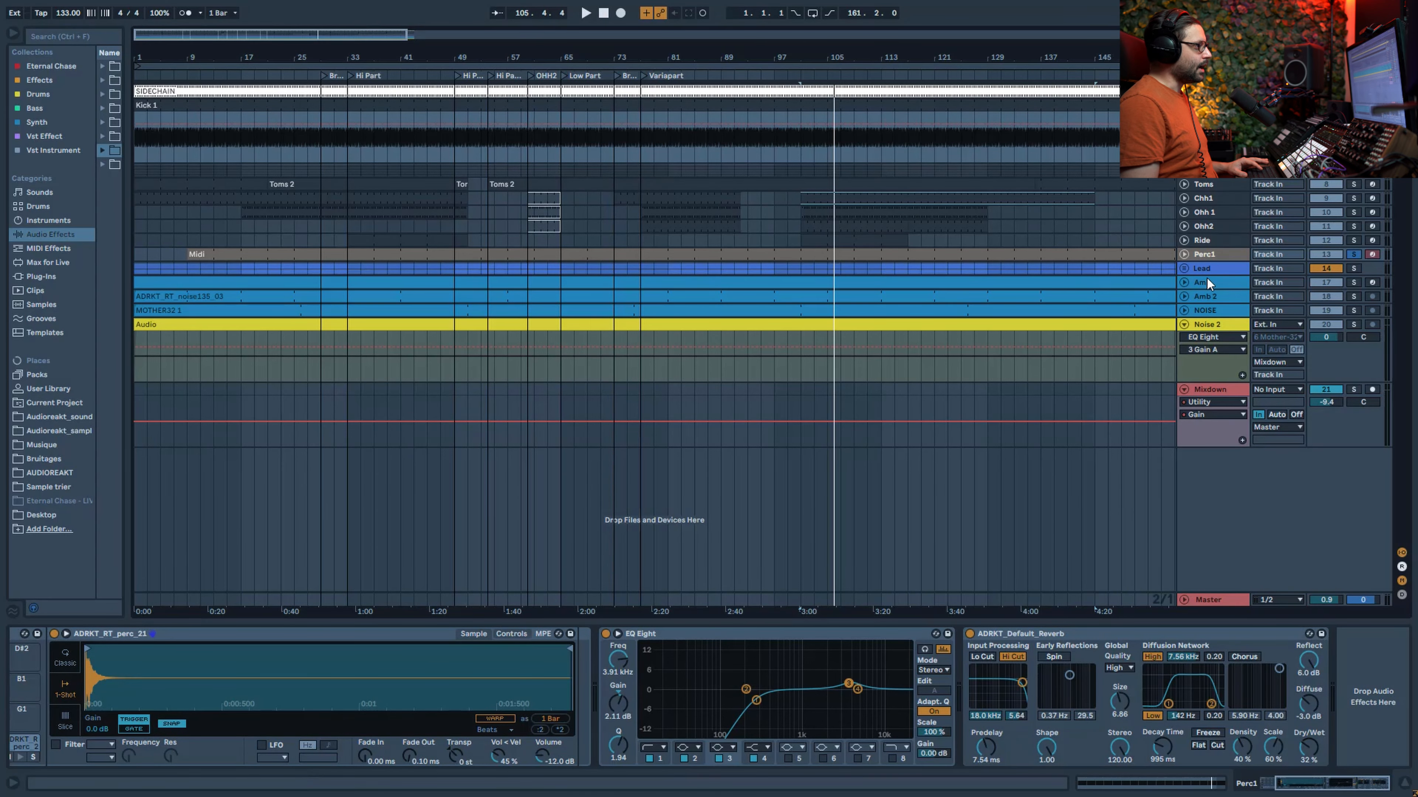
Solo the Amb track, unfold it and switch its AYNIL_OddFx rack off and back on during playback to compare the sound.
{"action": "left_click", "coordinate": [1207, 278]}
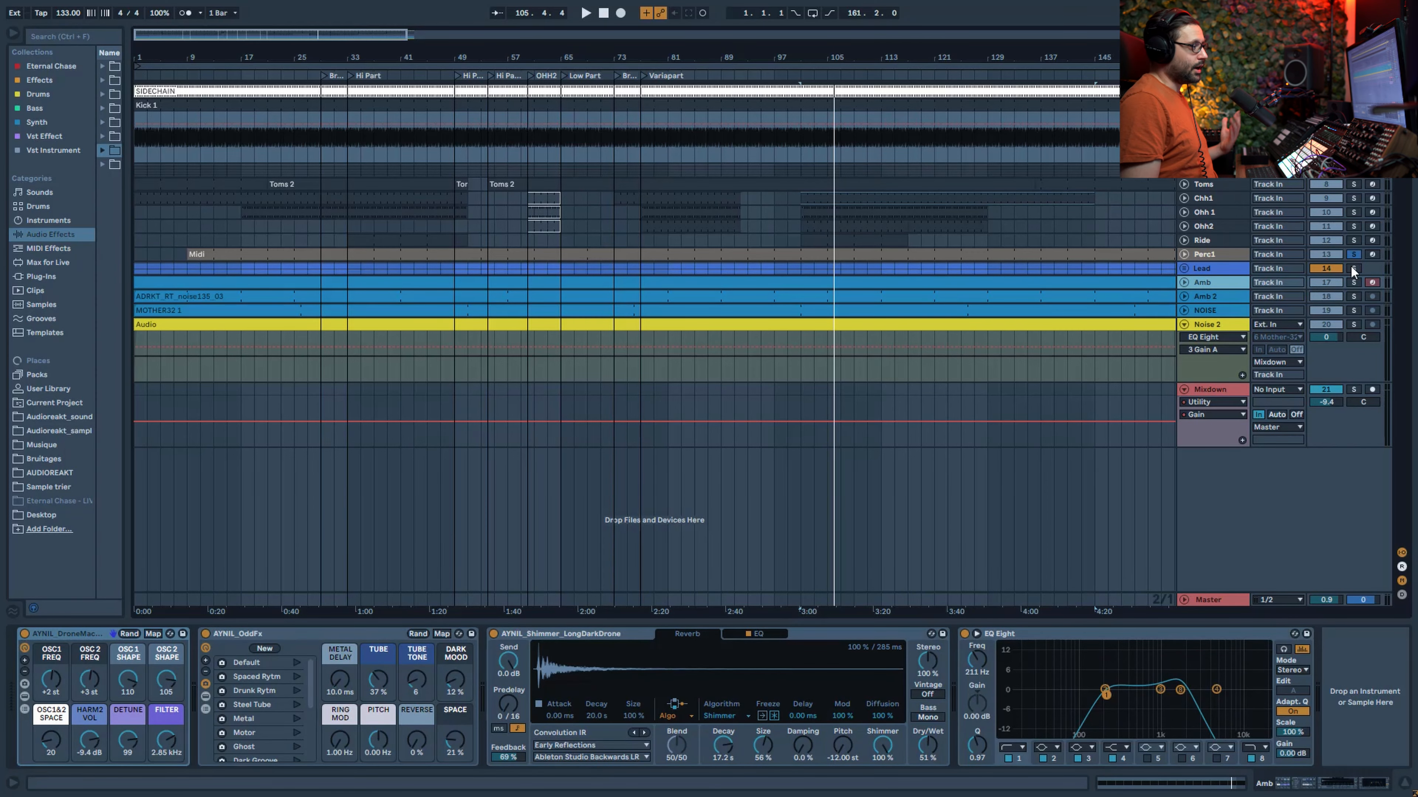
{"action": "left_click", "coordinate": [1353, 282]}
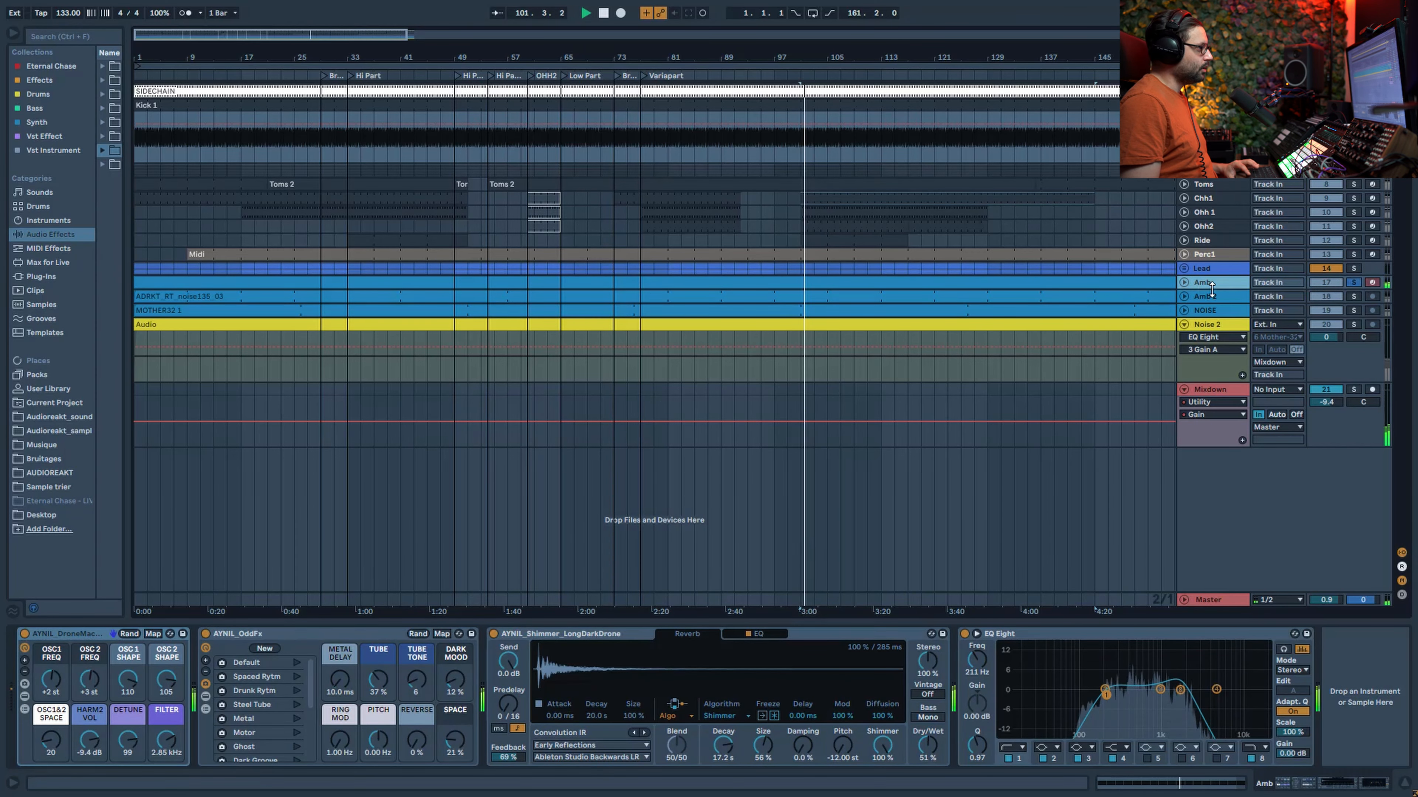
{"action": "left_click", "coordinate": [1184, 282]}
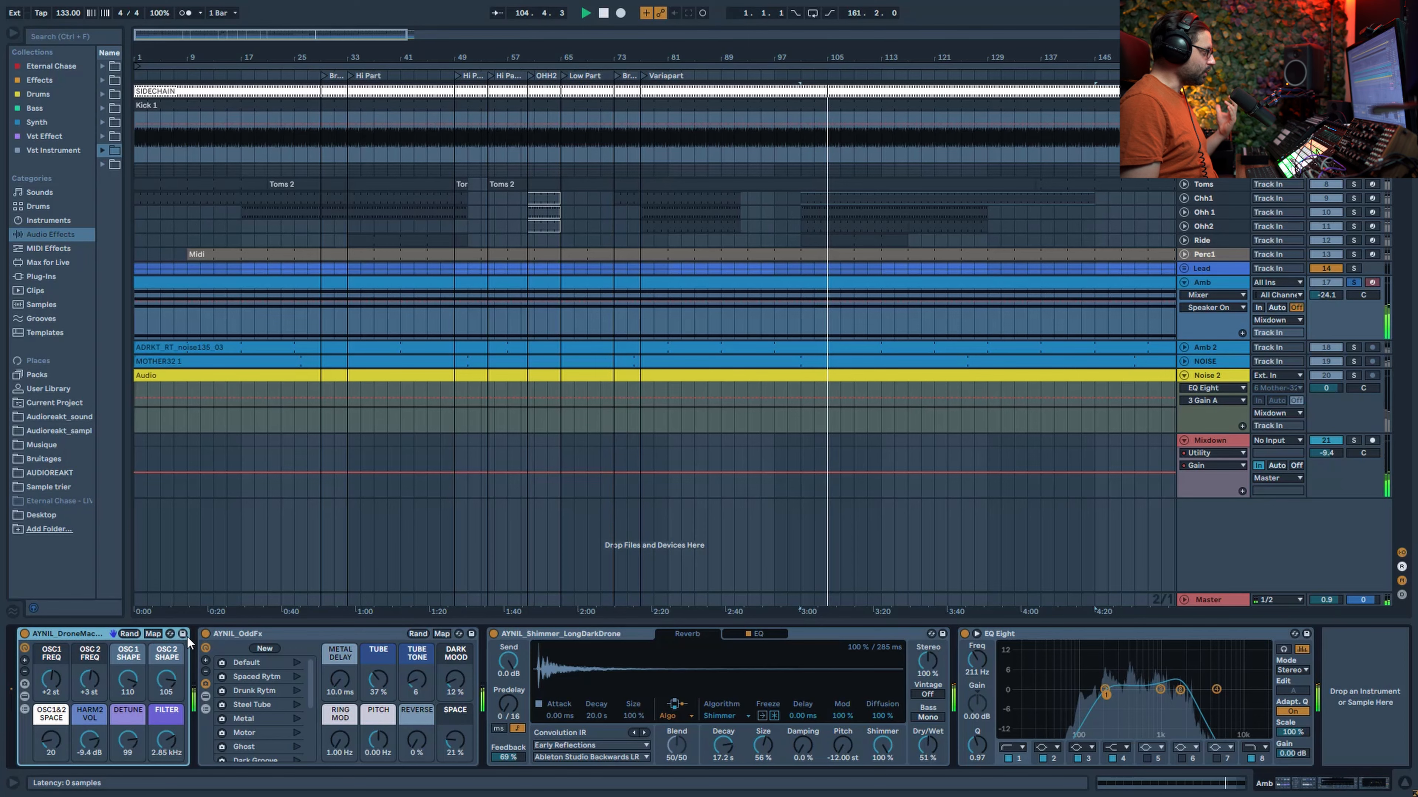
{"action": "left_click", "coordinate": [200, 637]}
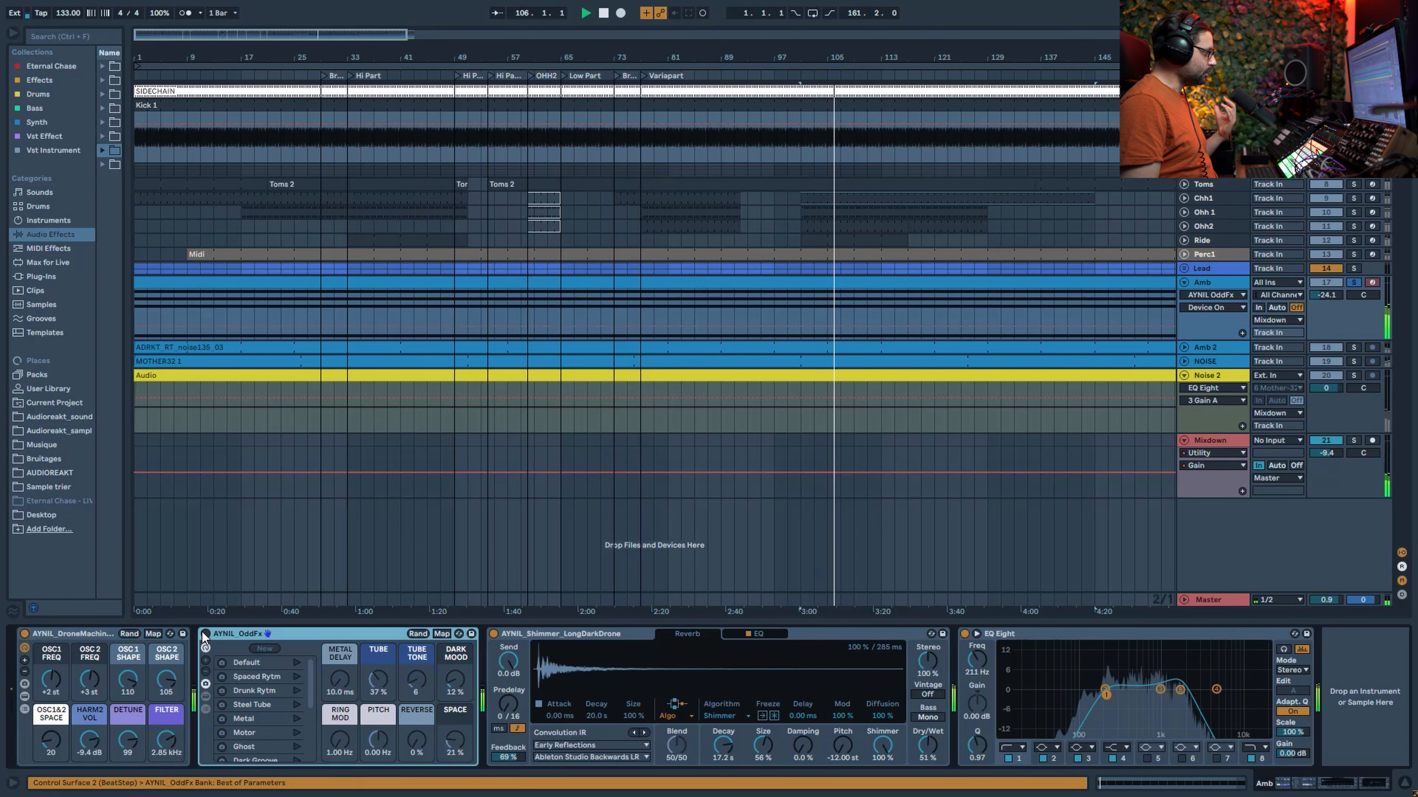
{"action": "left_click", "coordinate": [205, 634]}
{"action": "left_click", "coordinate": [205, 634]}
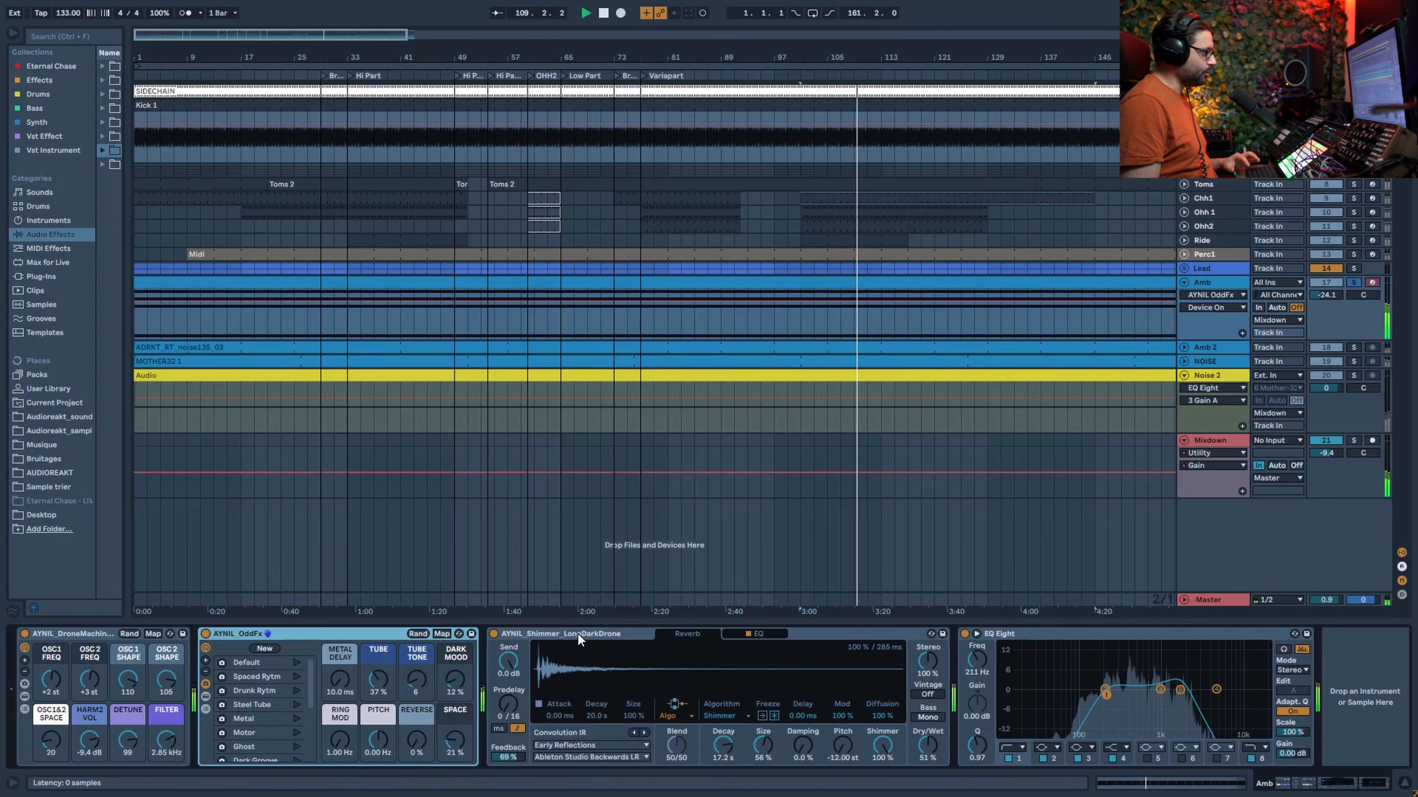
Solo and unfold the Amb 2 track, and switch its Auto Pan rack off and back on to hear the difference.
{"action": "left_click", "coordinate": [1354, 347]}
{"action": "left_click", "coordinate": [1209, 350]}
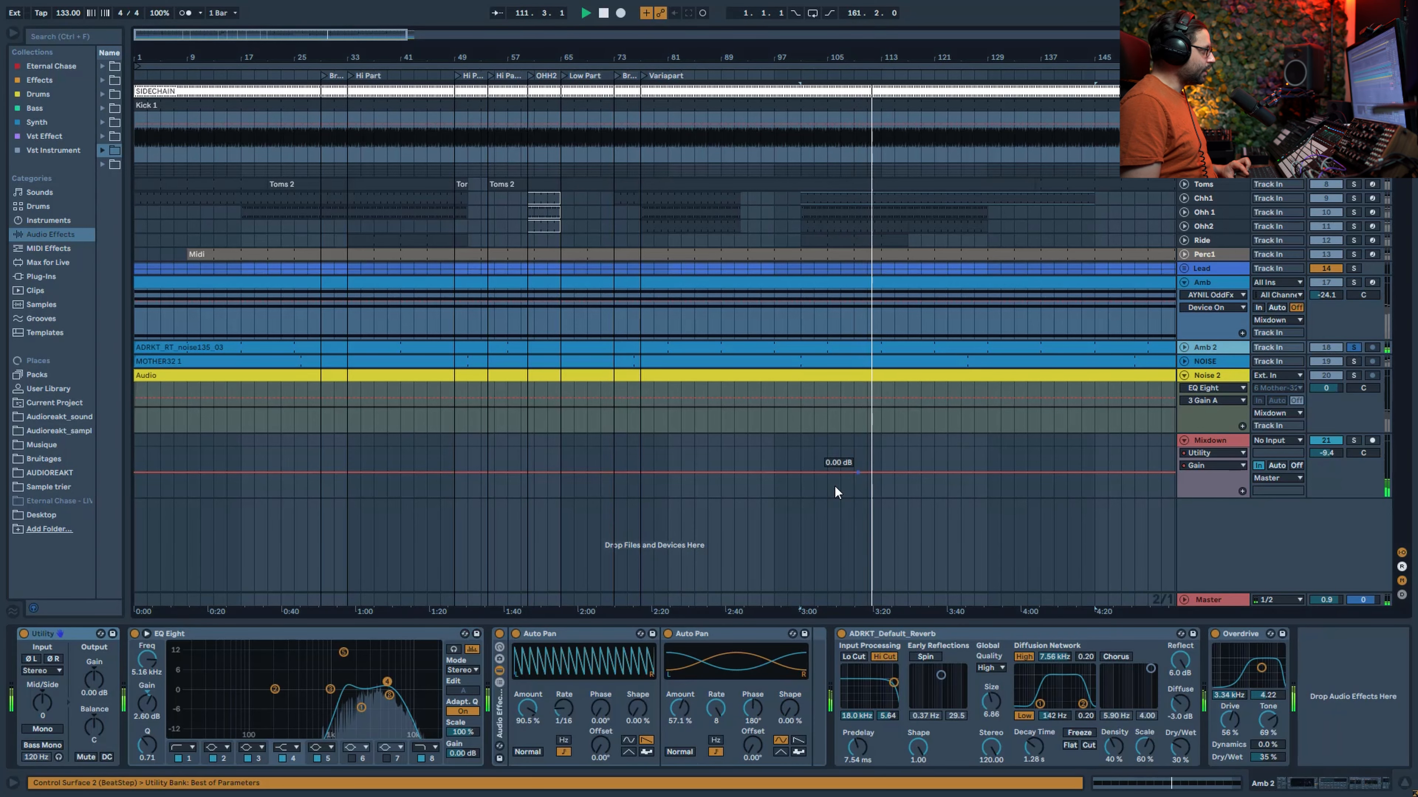
{"action": "left_click", "coordinate": [1184, 348]}
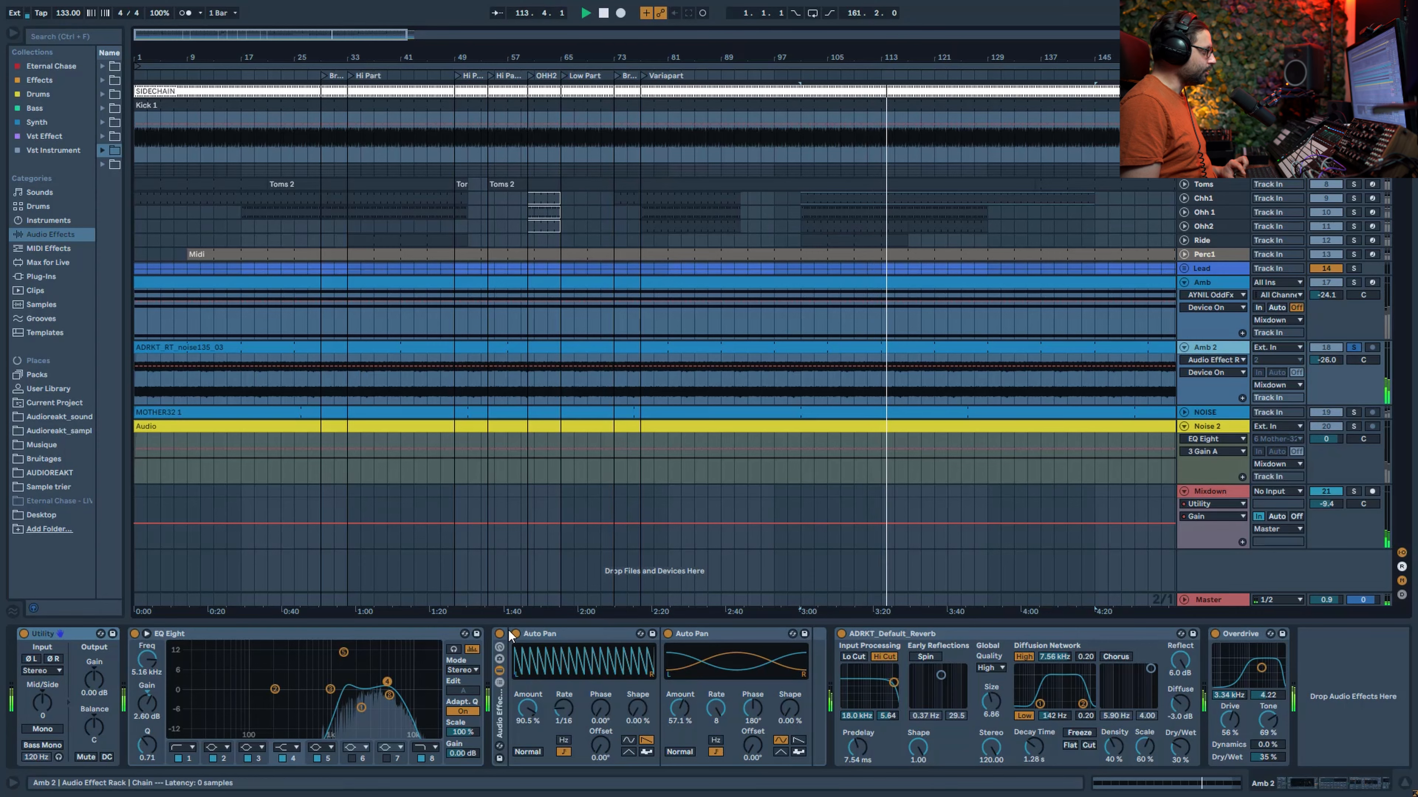
{"action": "left_click", "coordinate": [501, 634]}
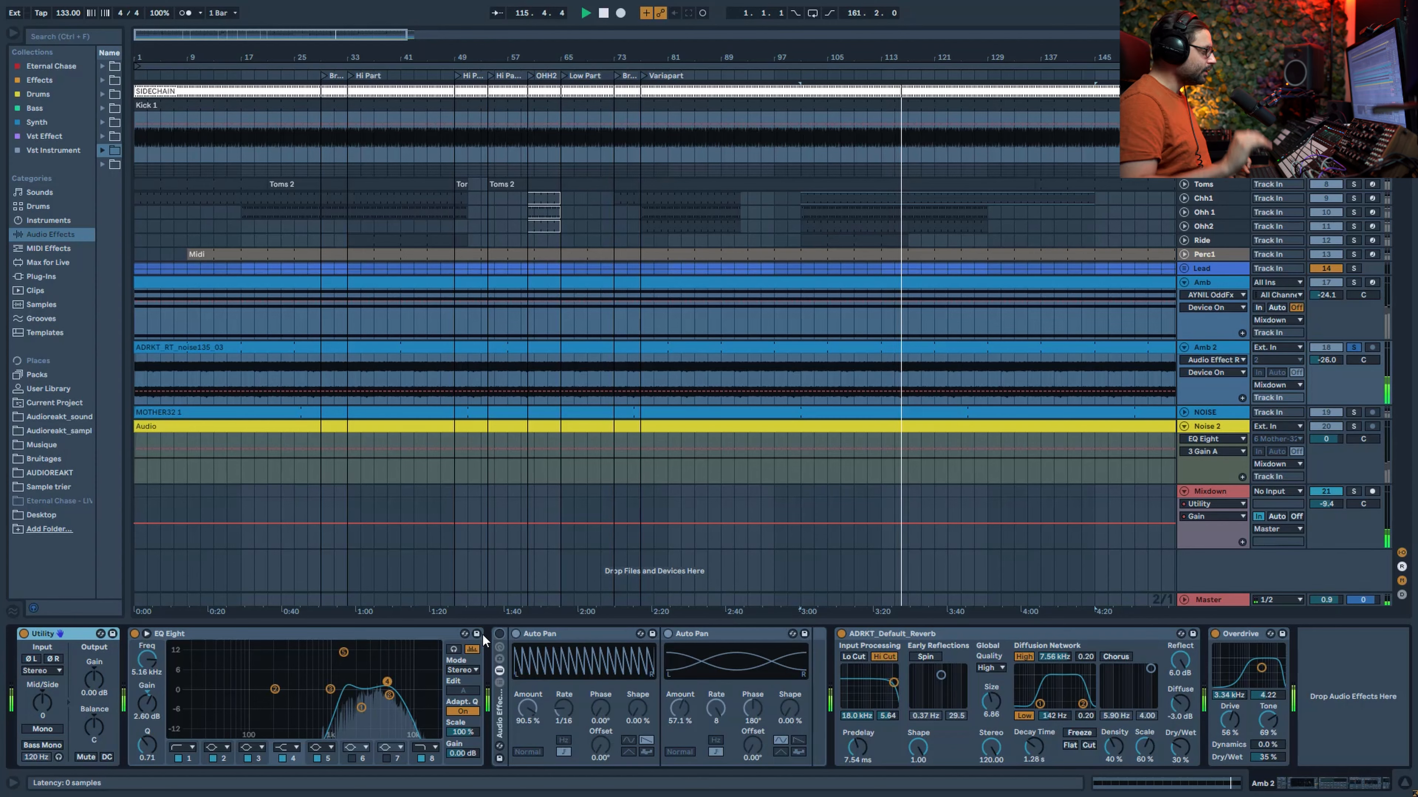
{"action": "left_click", "coordinate": [500, 636]}
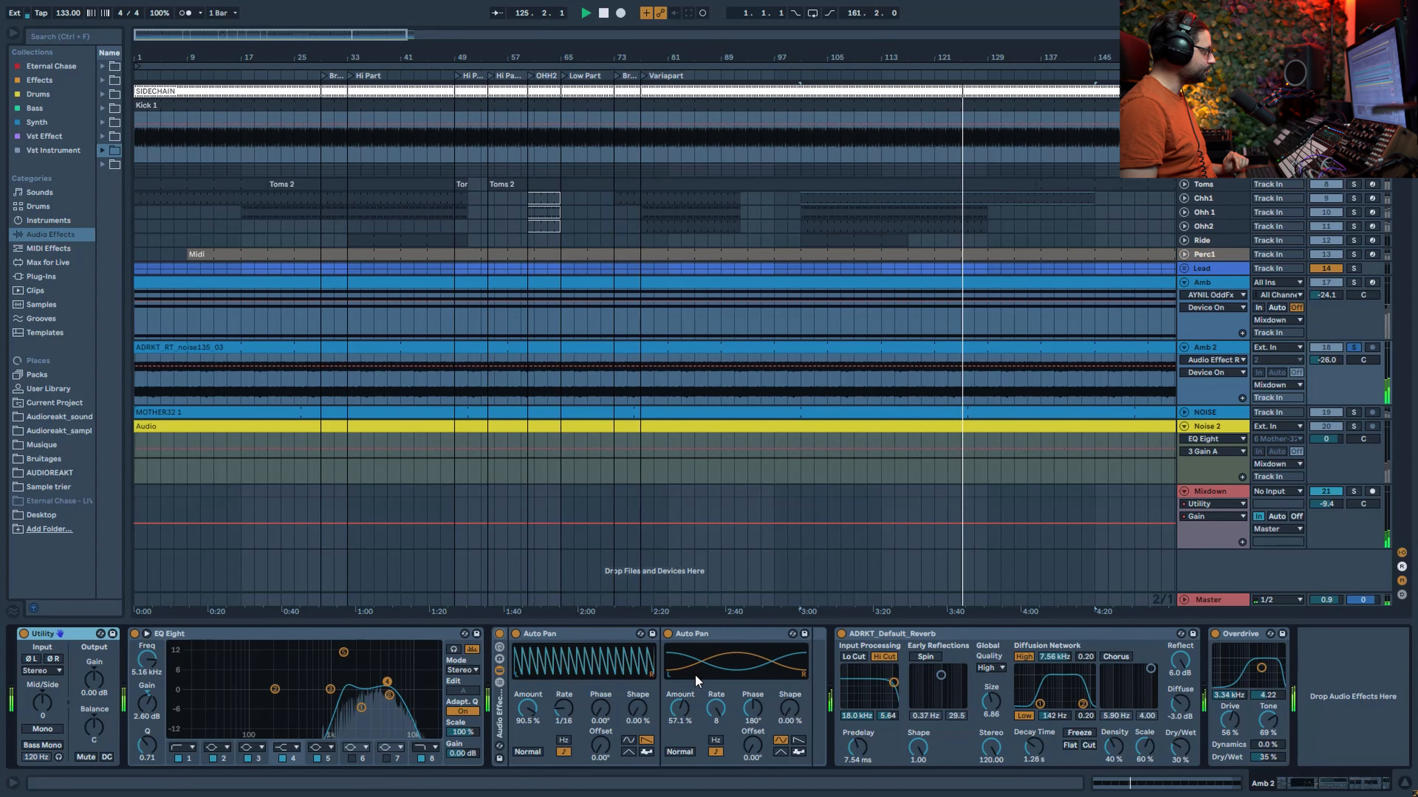
Solo and unfold the NOISE track and play it from bar 7.
{"action": "left_click", "coordinate": [1182, 414]}
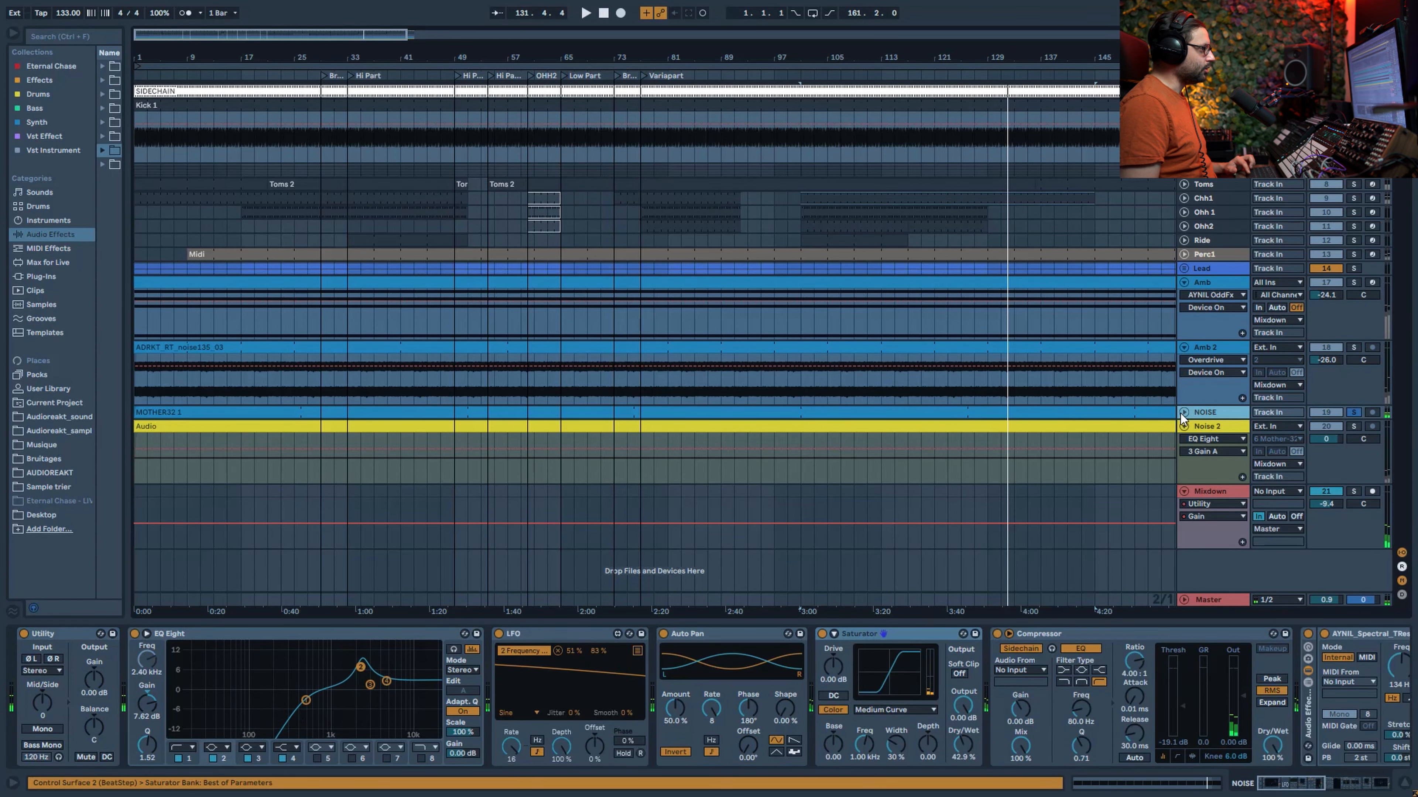
{"action": "left_click", "coordinate": [1183, 413]}
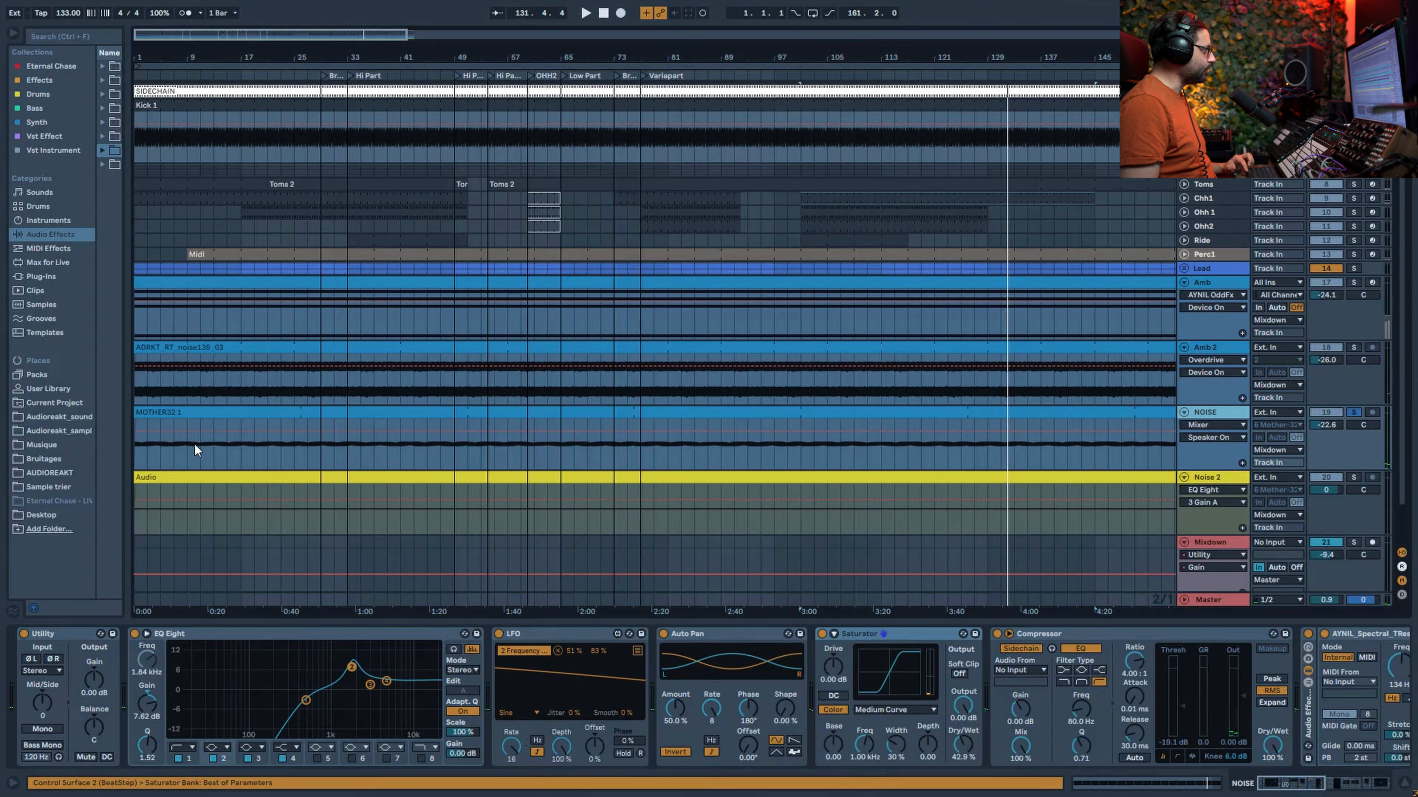
{"action": "left_click", "coordinate": [178, 450]}
{"action": "key", "text": "space"}
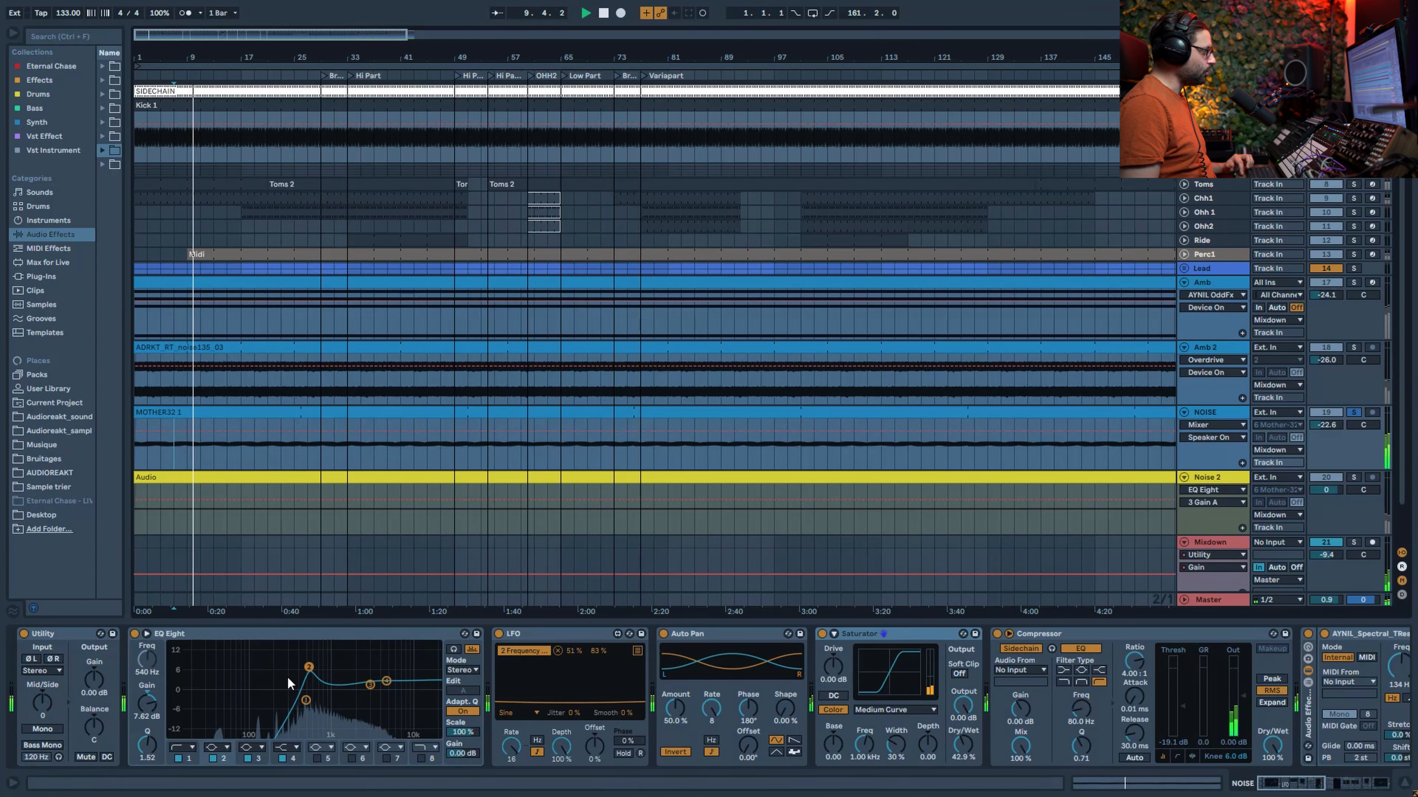
Switch the NOISE track's LFO-modulated EQ Eight off and back on to compare, and view the rest of its device chain.
{"action": "left_click", "coordinate": [148, 682]}
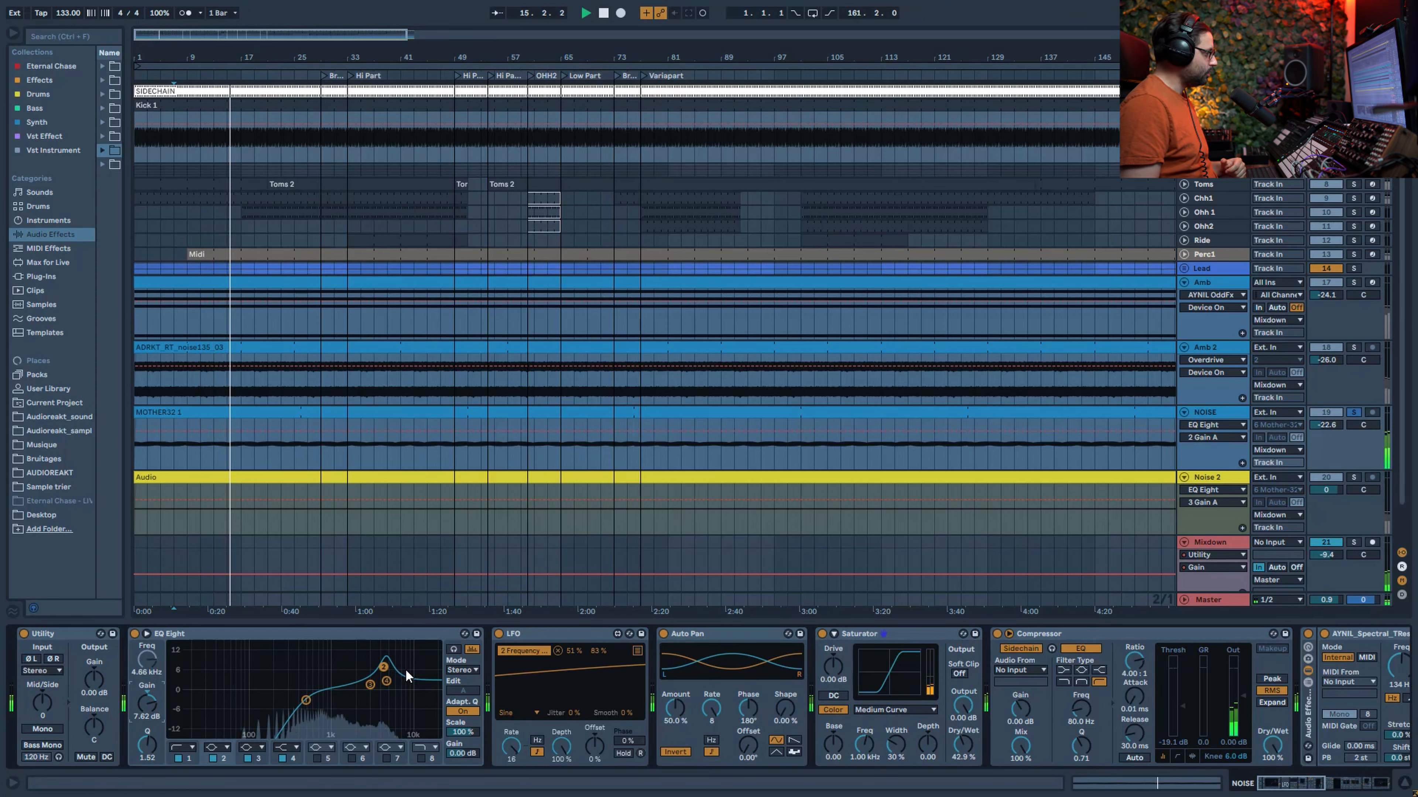
{"action": "left_click", "coordinate": [135, 634]}
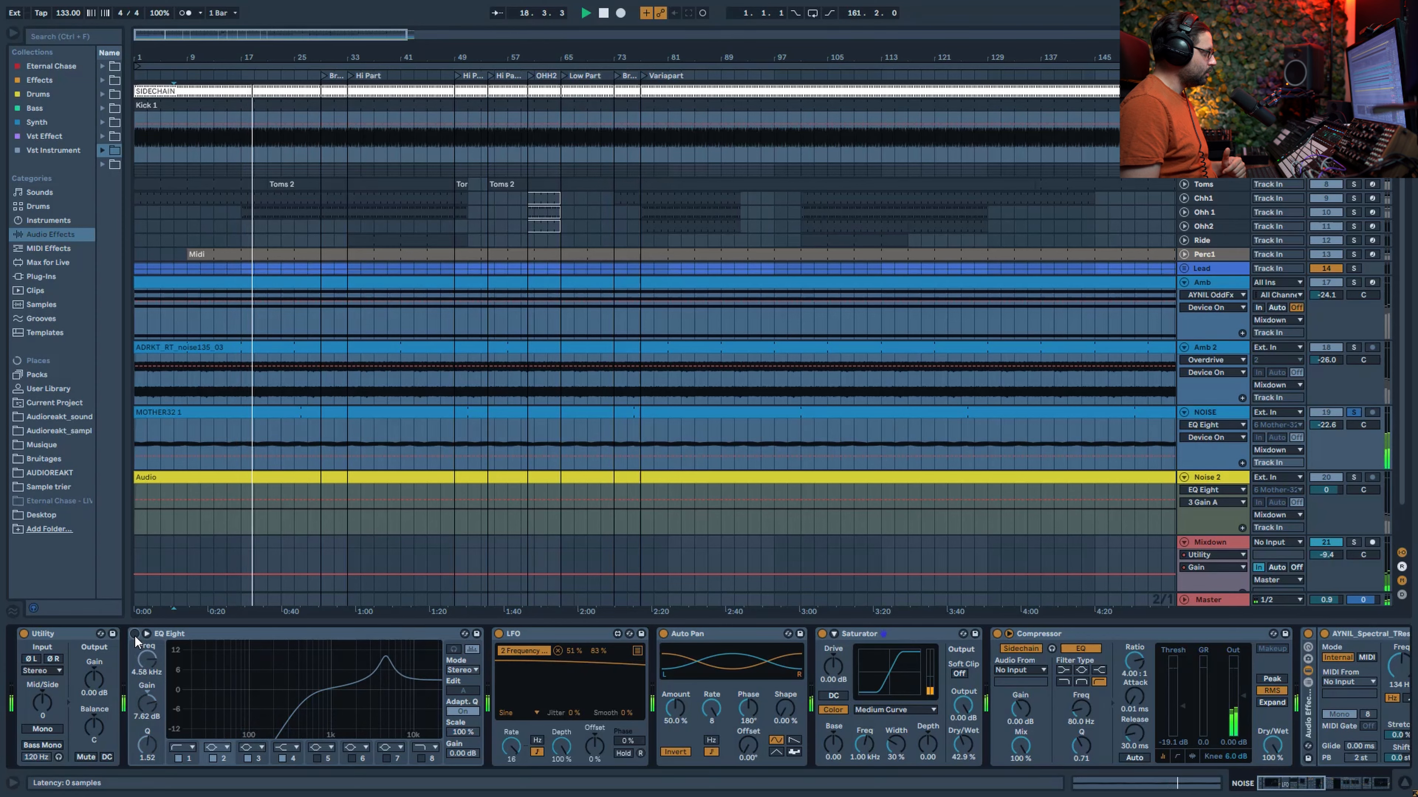
{"action": "left_click", "coordinate": [134, 634]}
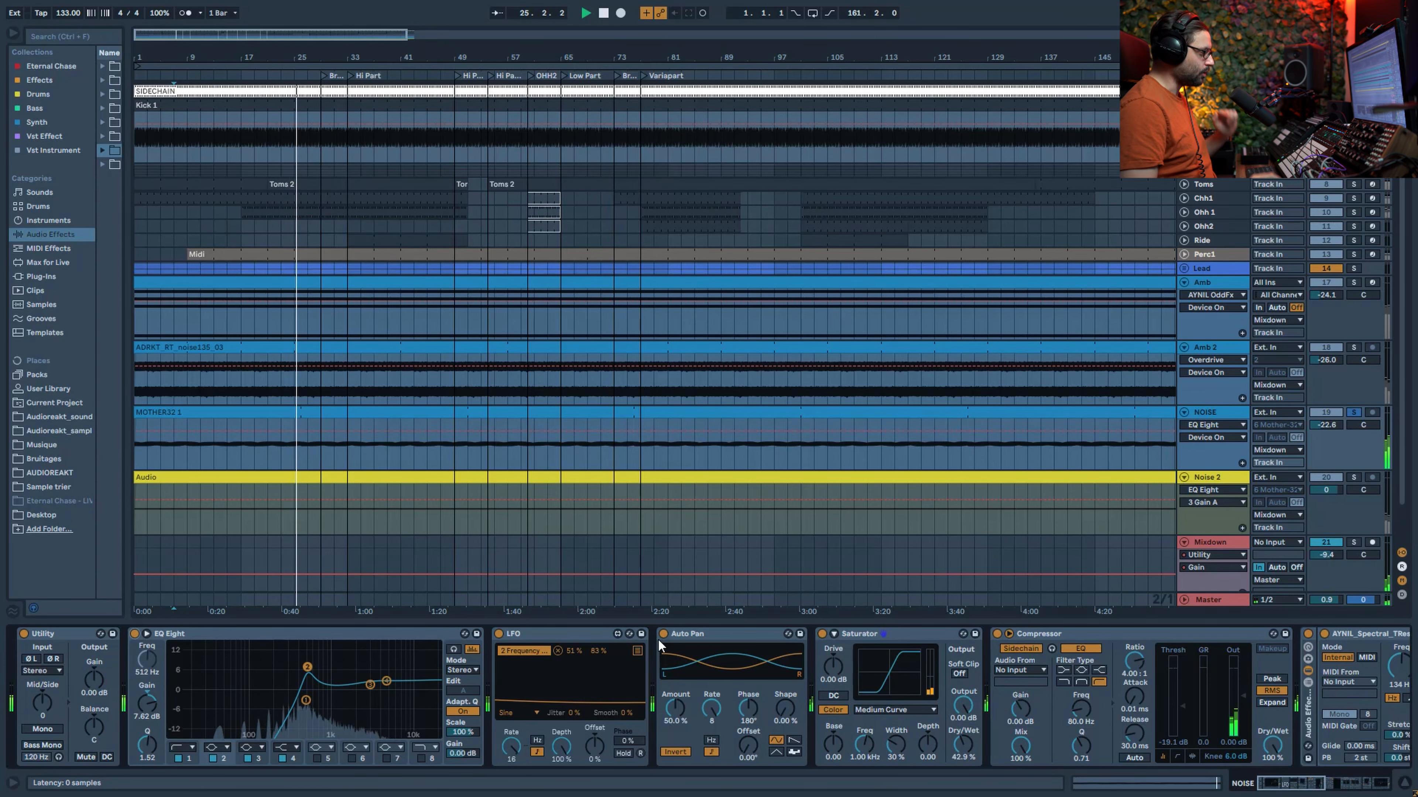
{"action": "left_click_drag", "start_coordinate": [1297, 788], "coordinate": [1348, 788]}
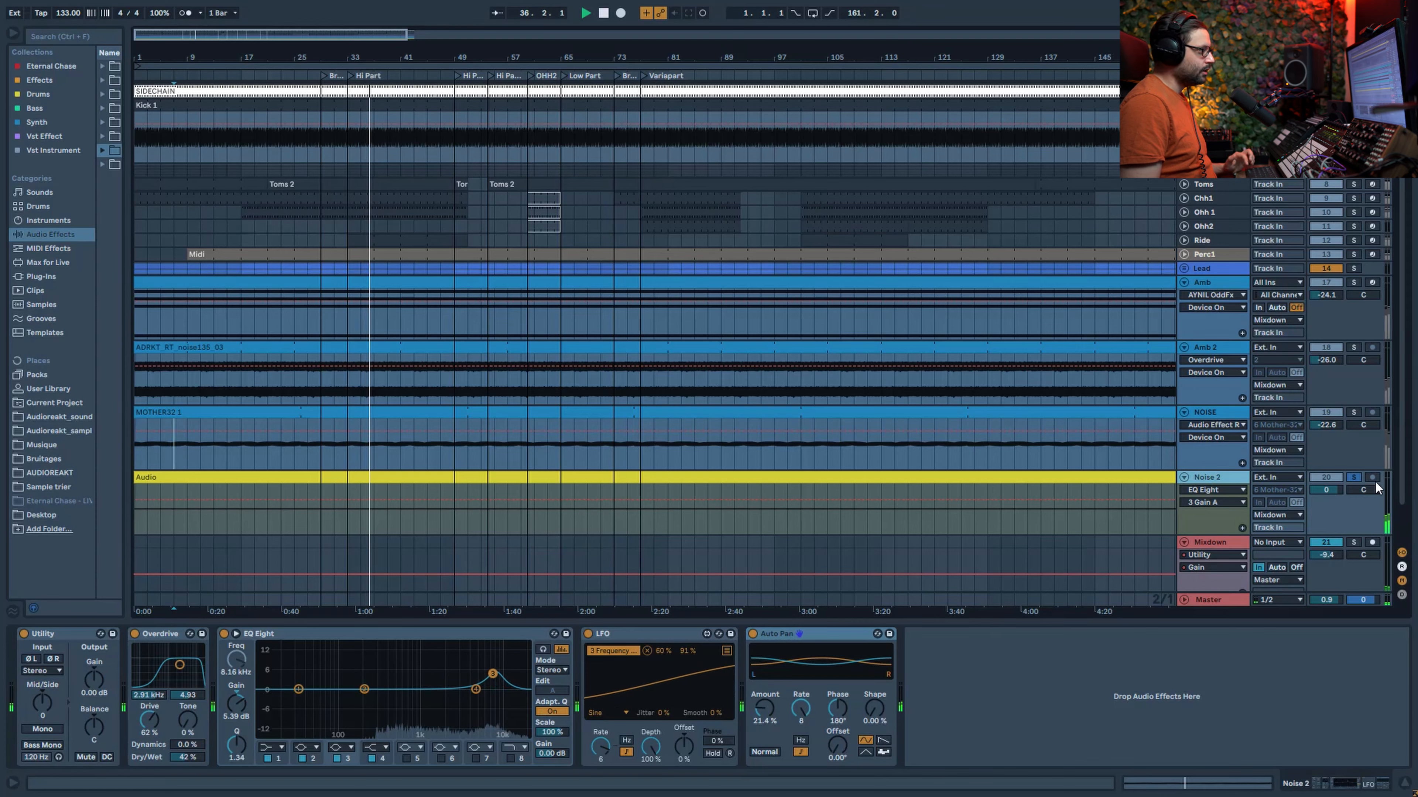
Turn off the solo on Noise 2 and play the full arrangement from bar 1.
{"action": "left_click", "coordinate": [1358, 477]}
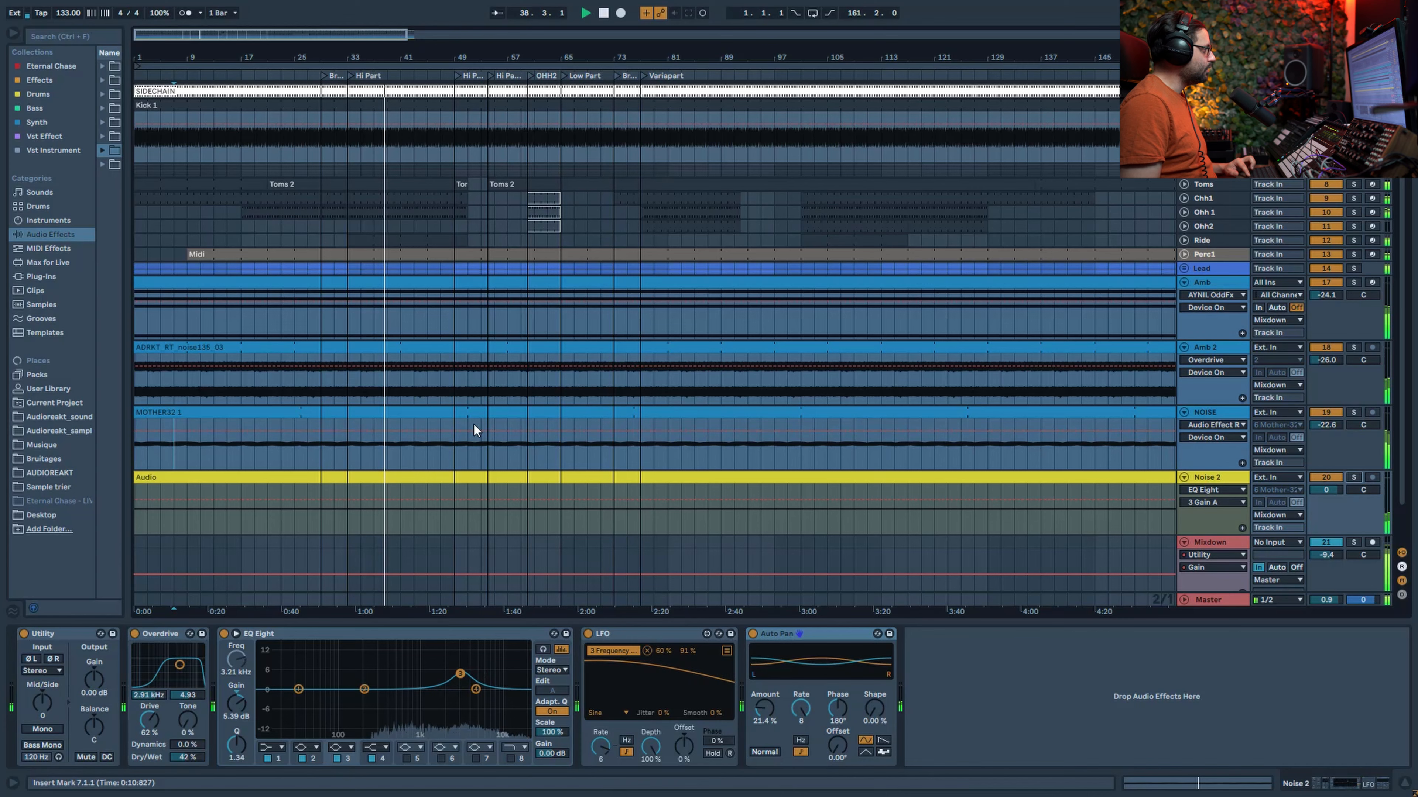
{"action": "left_click", "coordinate": [606, 15]}
{"action": "left_click", "coordinate": [585, 14]}
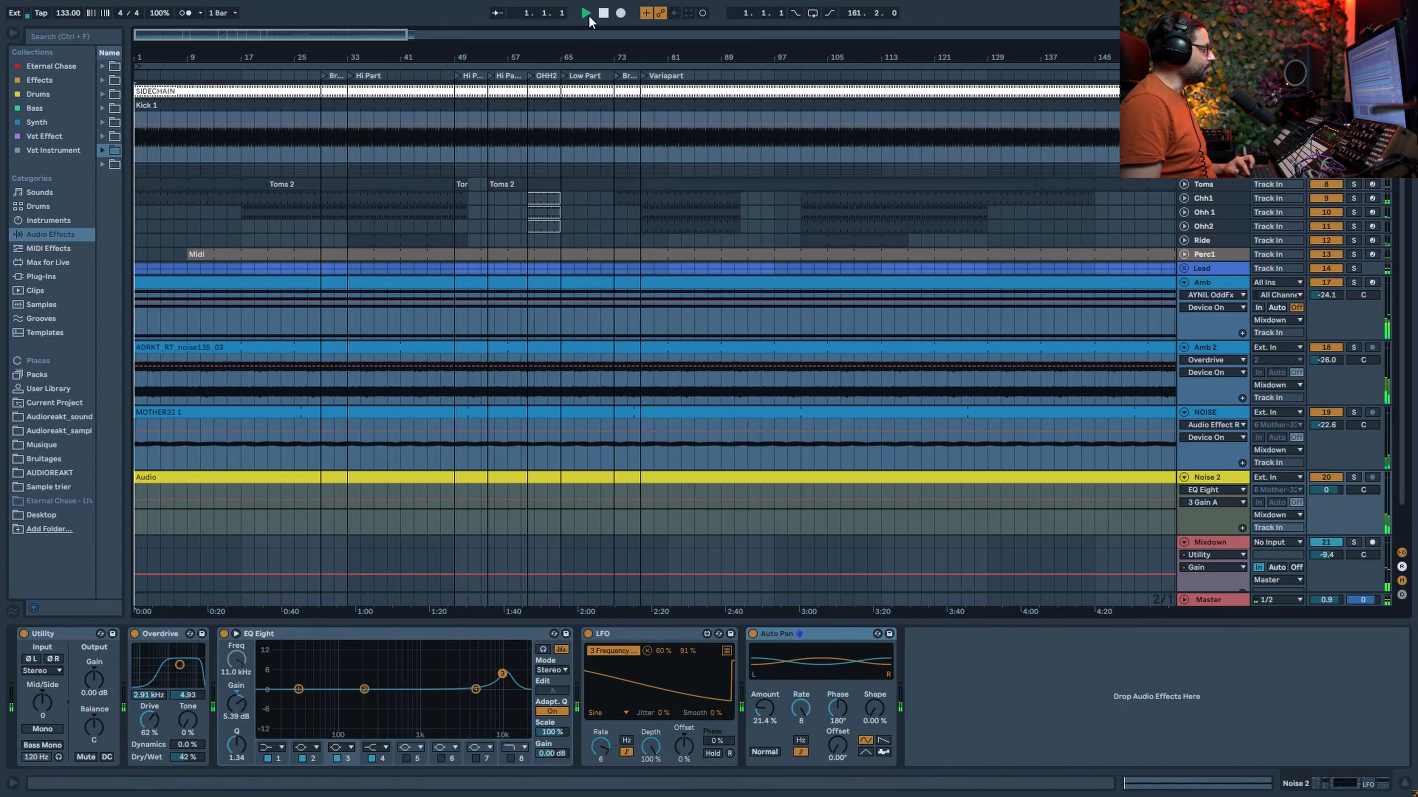
Fold the Amb, Amb 2, NOISE and Noise 2 tracks and stop playback.
{"action": "left_click", "coordinate": [1184, 283]}
{"action": "left_click", "coordinate": [1184, 297]}
{"action": "left_click", "coordinate": [1184, 310]}
{"action": "left_click", "coordinate": [1184, 325]}
{"action": "mouse_move", "coordinate": [301, 36]}
{"action": "left_mouse_down"}
{"action": "mouse_move", "coordinate": [301, 8]}
{"action": "mouse_move", "coordinate": [301, 23]}
{"action": "left_mouse_up"}
{"action": "key", "text": "space"}
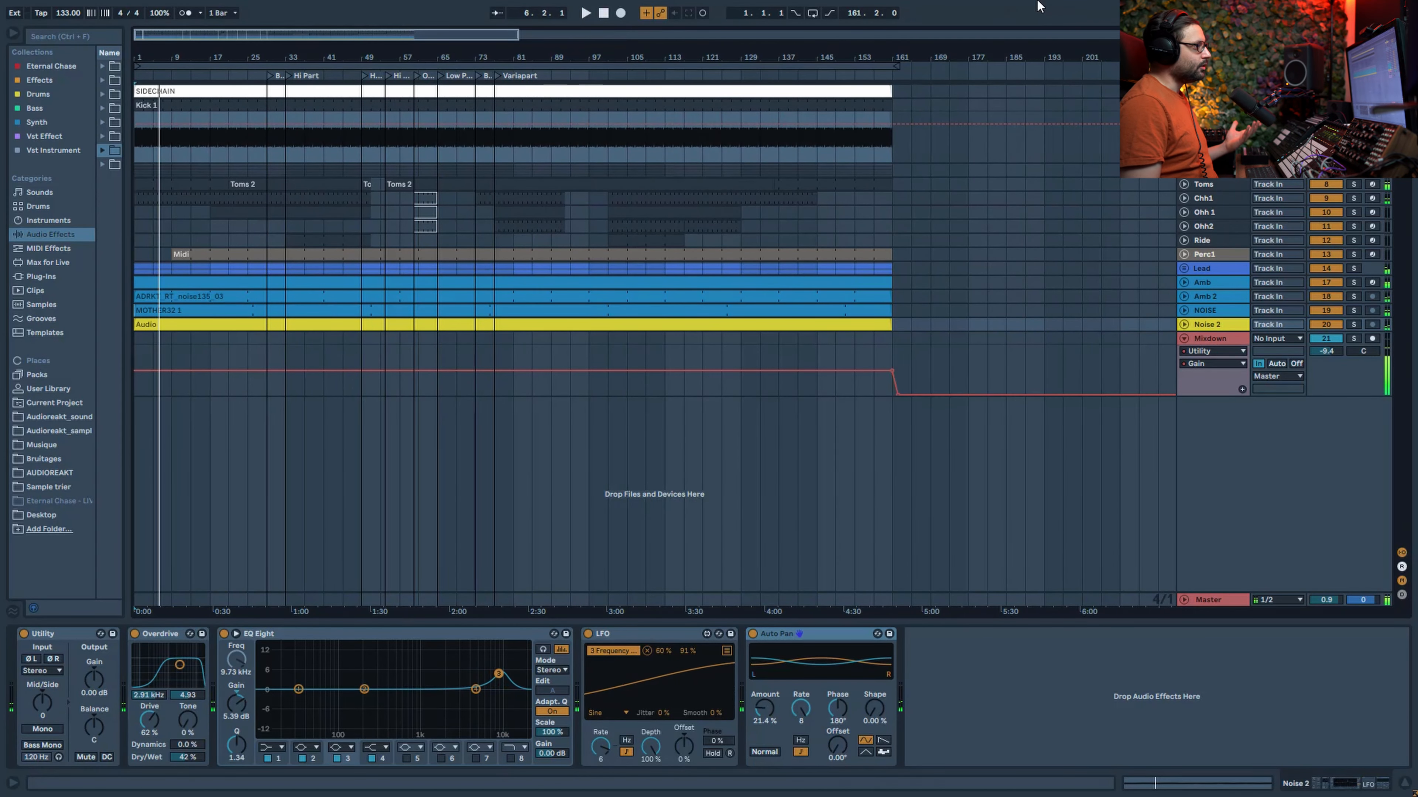
Solo and unfold the Toms track, play it from bar 1 and open its first clip's notes.
{"action": "left_click", "coordinate": [1235, 183]}
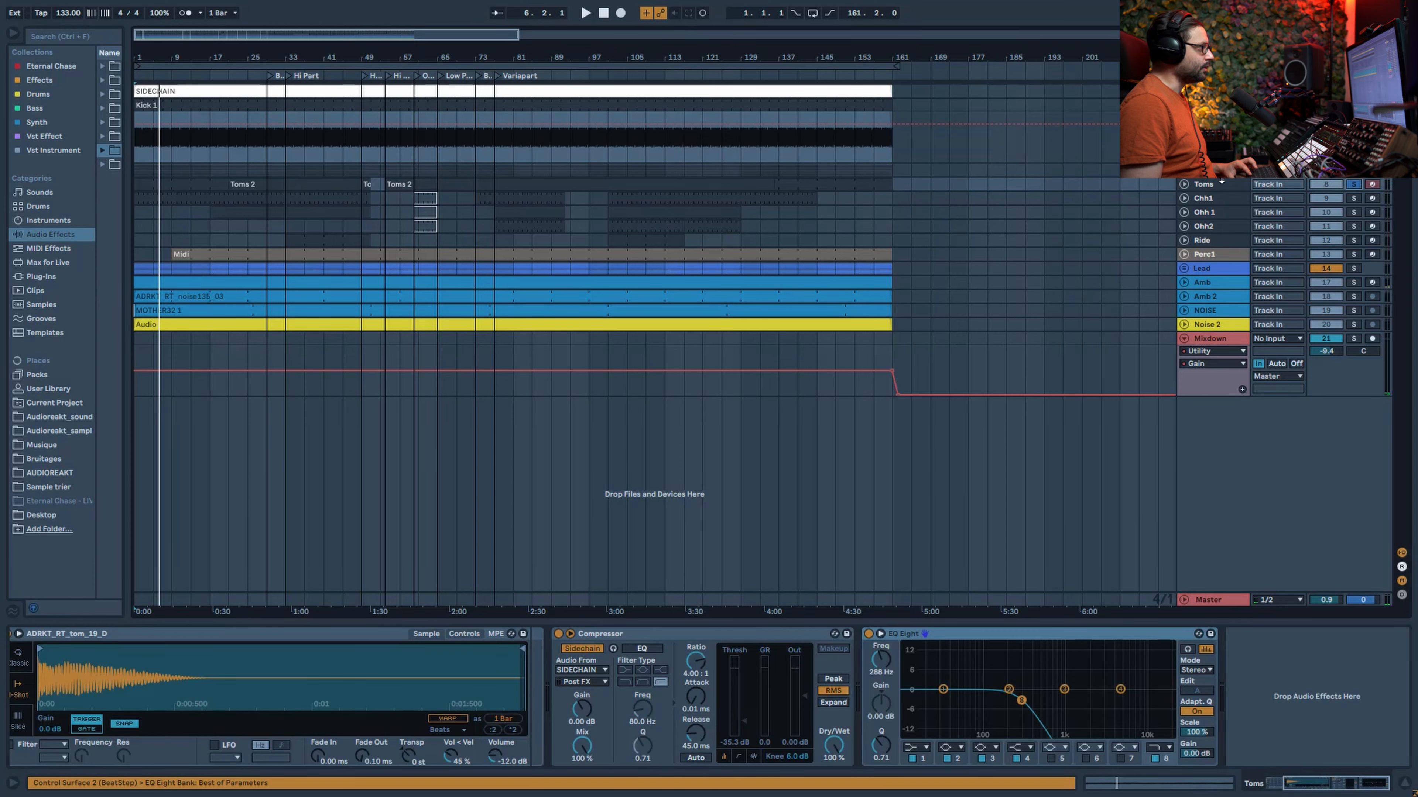
{"action": "key", "text": "Home"}
{"action": "key", "text": "space"}
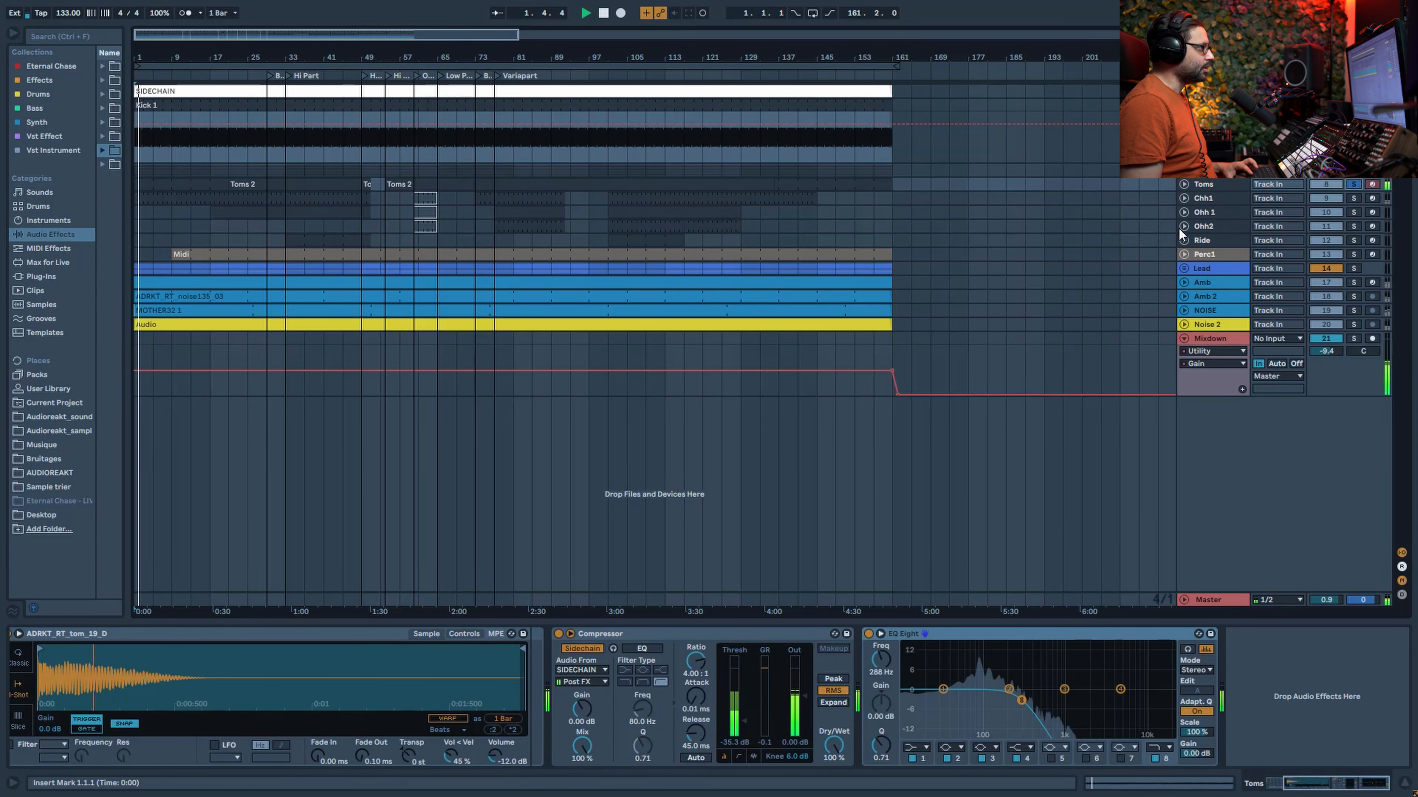
{"action": "left_click", "coordinate": [1183, 183]}
{"action": "left_click", "coordinate": [148, 183]}
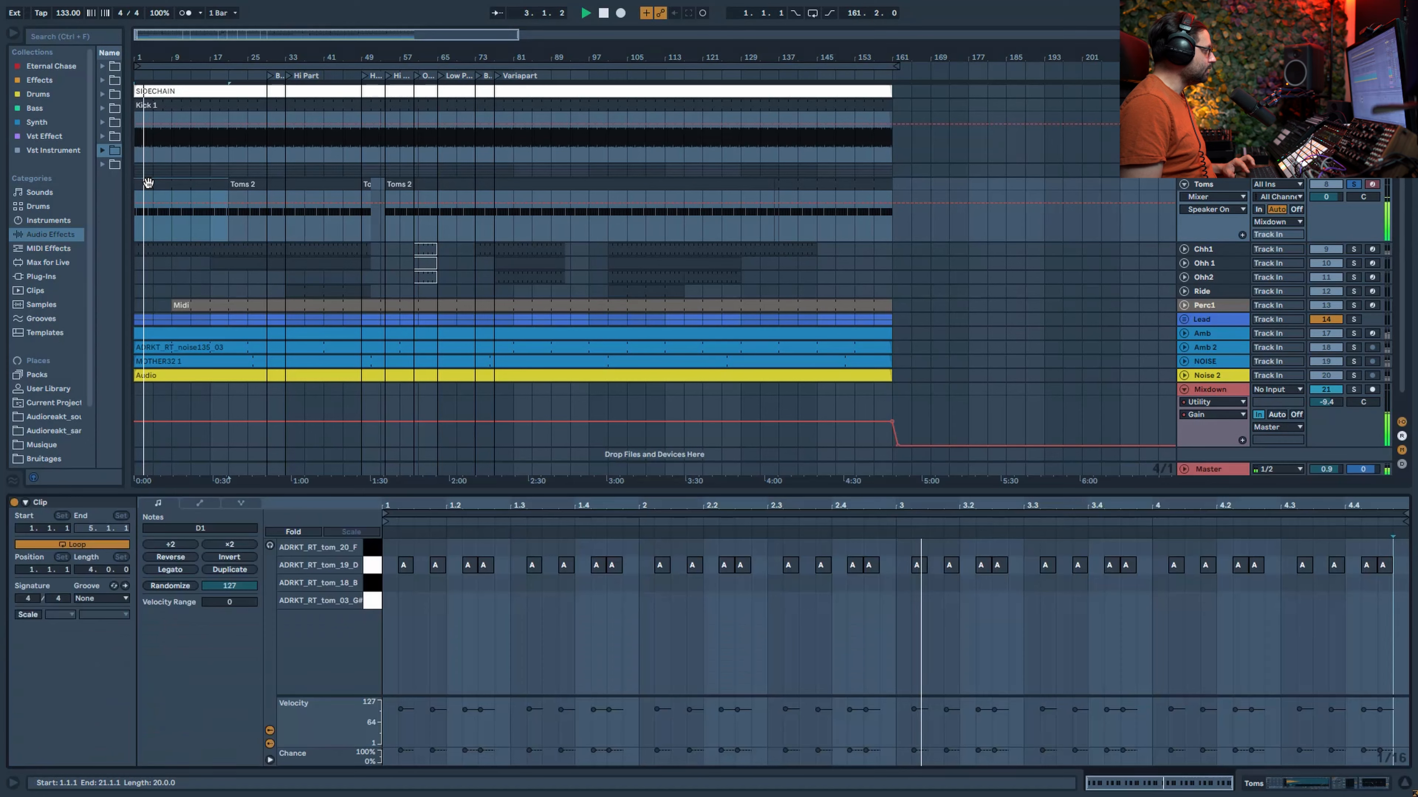
Turn off the solo on Toms, stop playback, fold the track and show the arrangement overview.
{"action": "left_click", "coordinate": [1260, 189]}
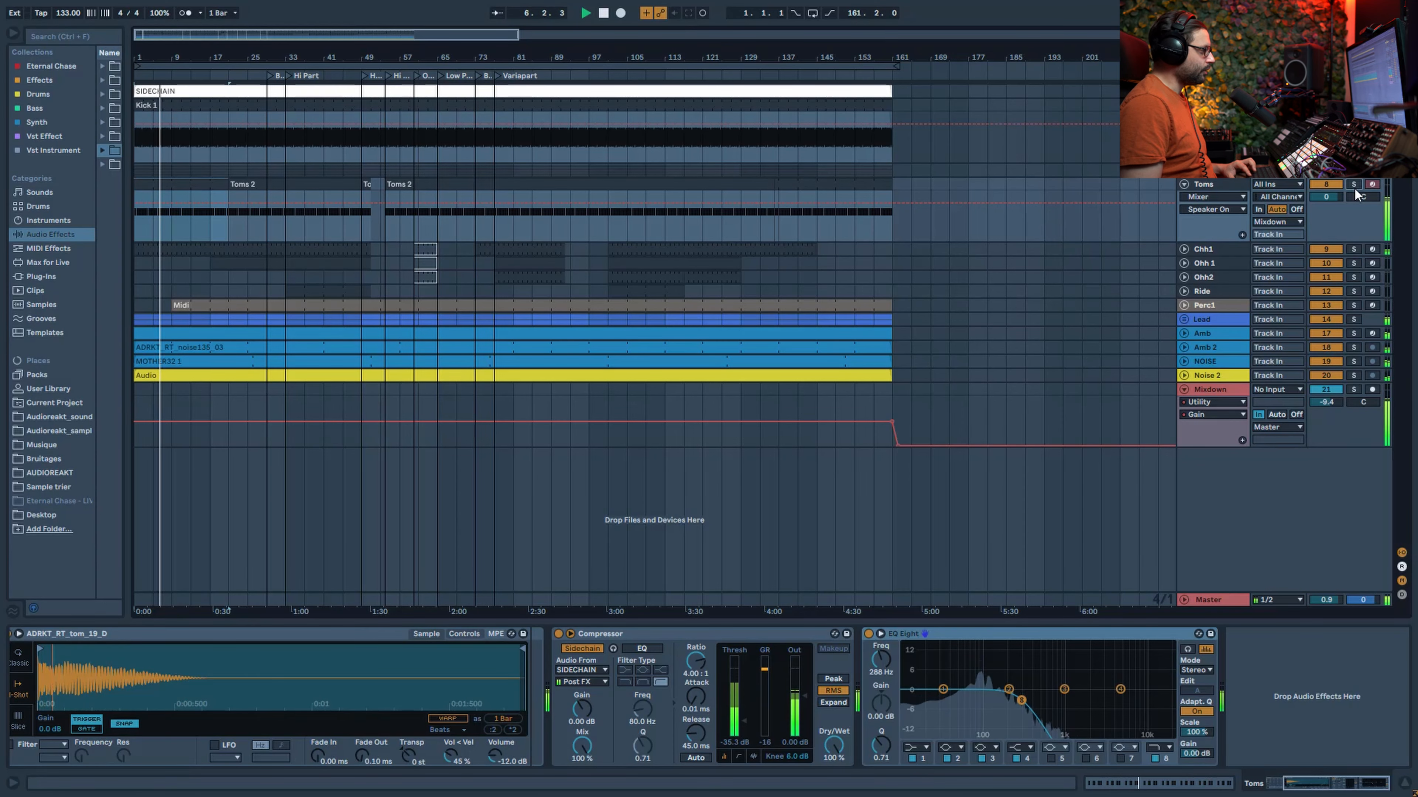
{"action": "key", "text": "space"}
{"action": "left_click", "coordinate": [1184, 184]}
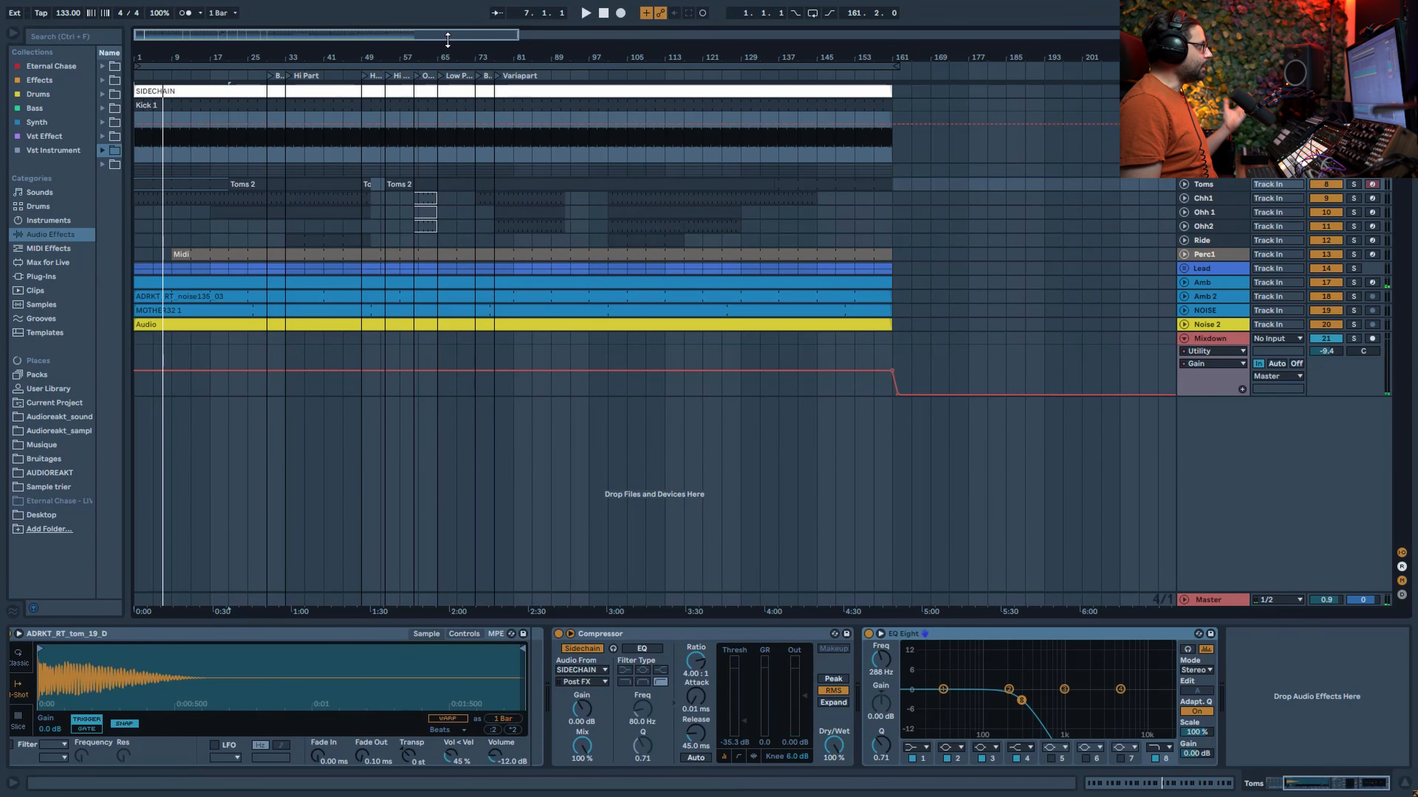
{"action": "left_click_drag", "start_coordinate": [446, 36], "coordinate": [446, 54]}
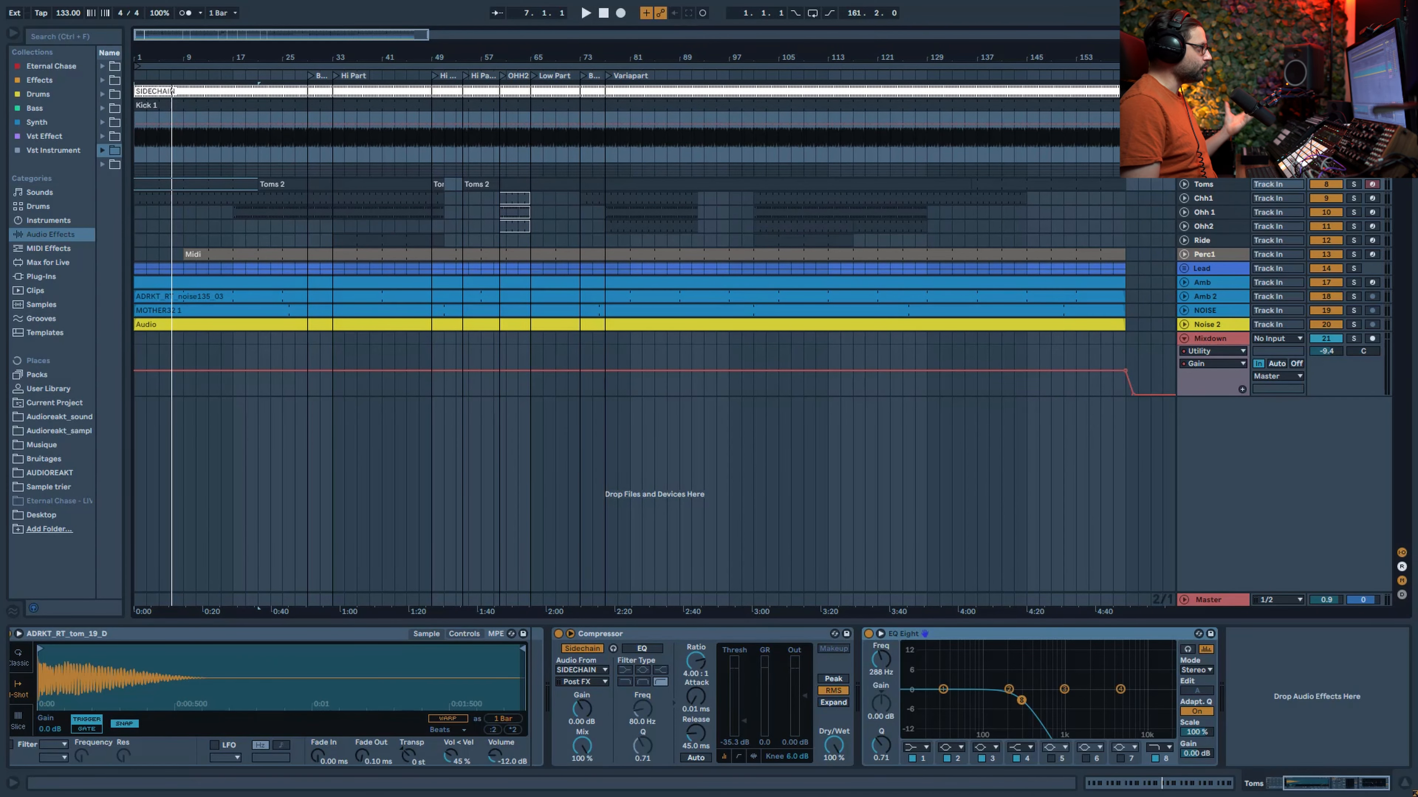
{"action": "left_click_drag", "start_coordinate": [369, 45], "coordinate": [371, 53]}
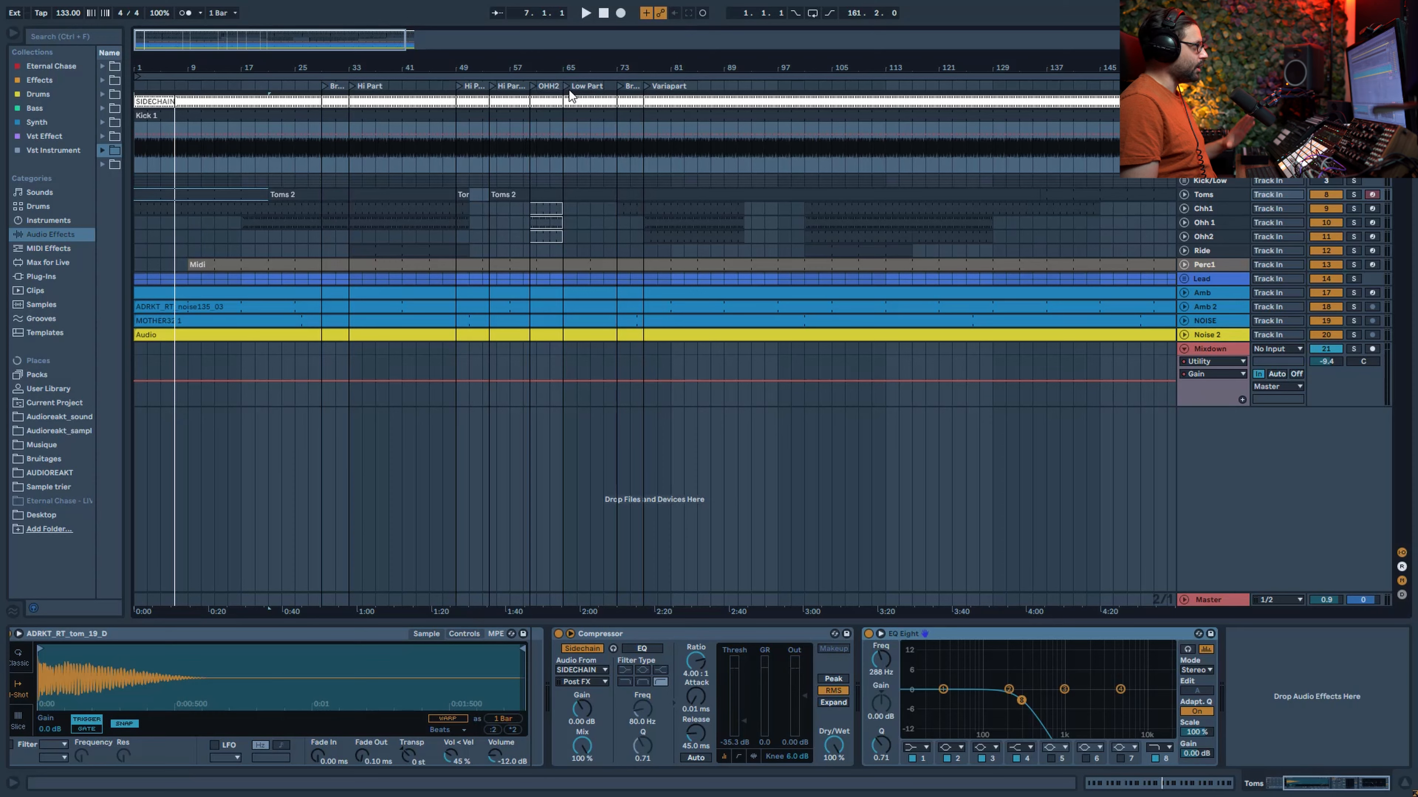
Solo and unfold the Lead group to show its automation lanes, and play it from bar 15.
{"action": "left_click", "coordinate": [1184, 279]}
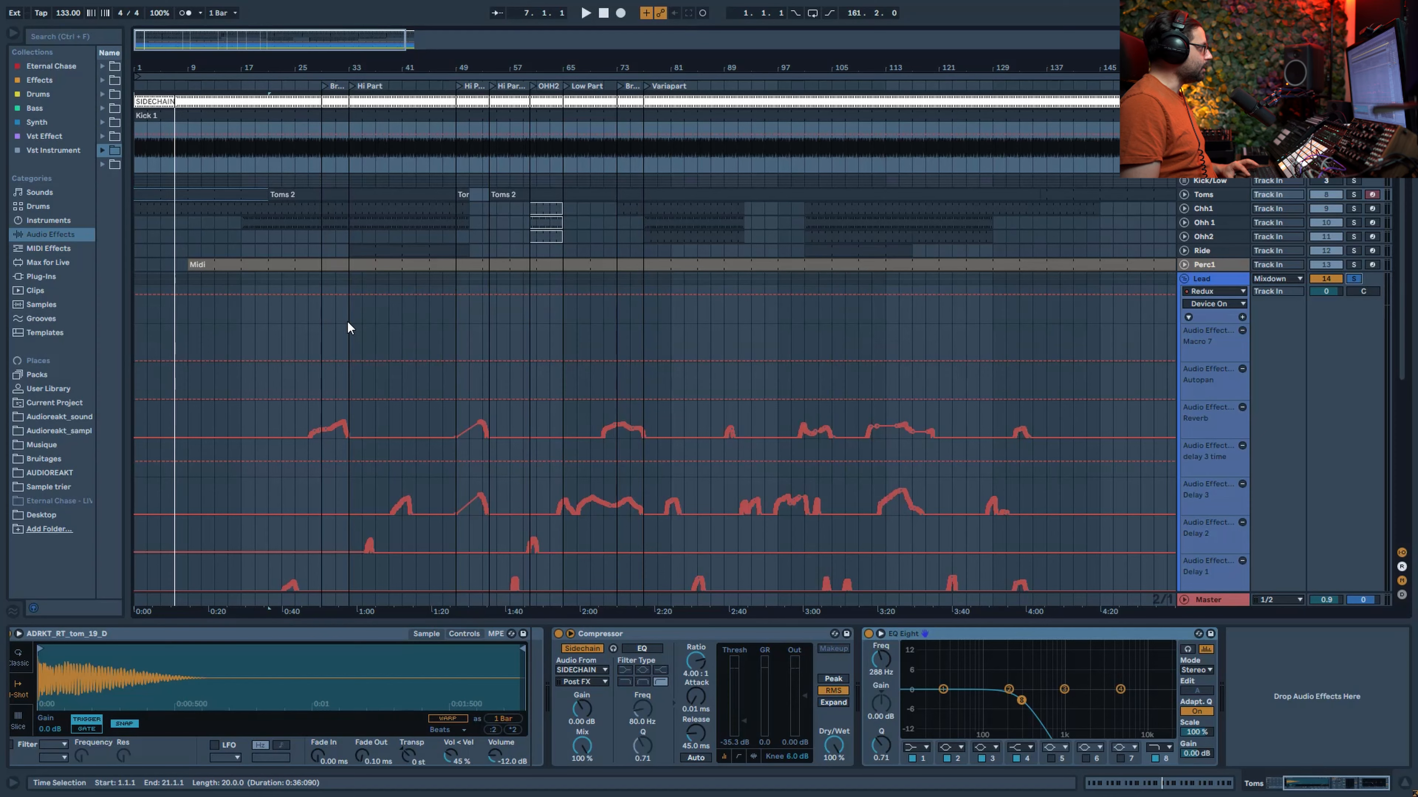
{"action": "left_click", "coordinate": [347, 321]}
{"action": "key", "text": "space"}
{"action": "left_click", "coordinate": [229, 303]}
{"action": "key", "text": "space"}
{"action": "key", "text": "space"}
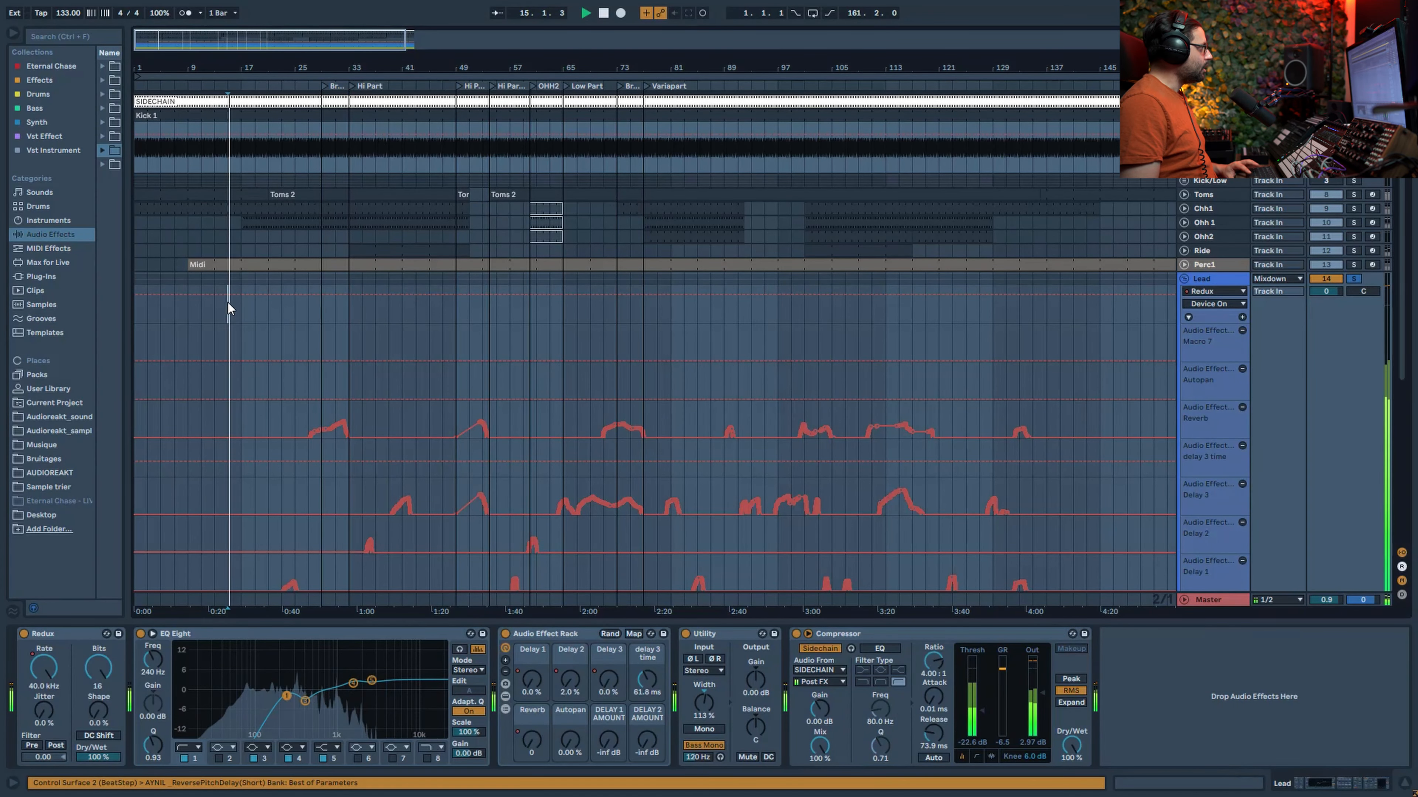
Play the soloed Lead group's reverb automation from bar 29 and its Delay 3 automation from bar 39.
{"action": "left_click", "coordinate": [327, 302]}
{"action": "key", "text": "space"}
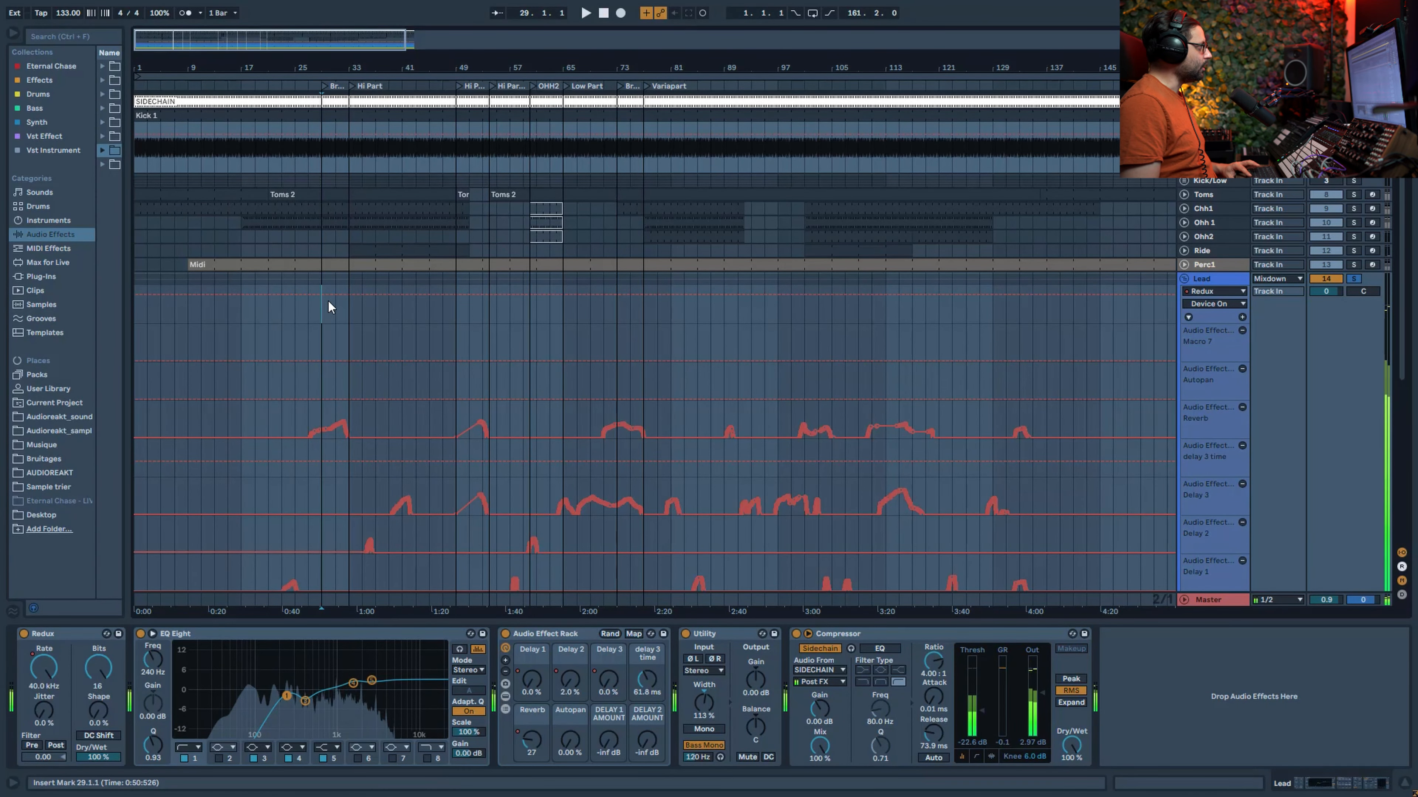
{"action": "key", "text": "space"}
{"action": "left_click", "coordinate": [347, 309]}
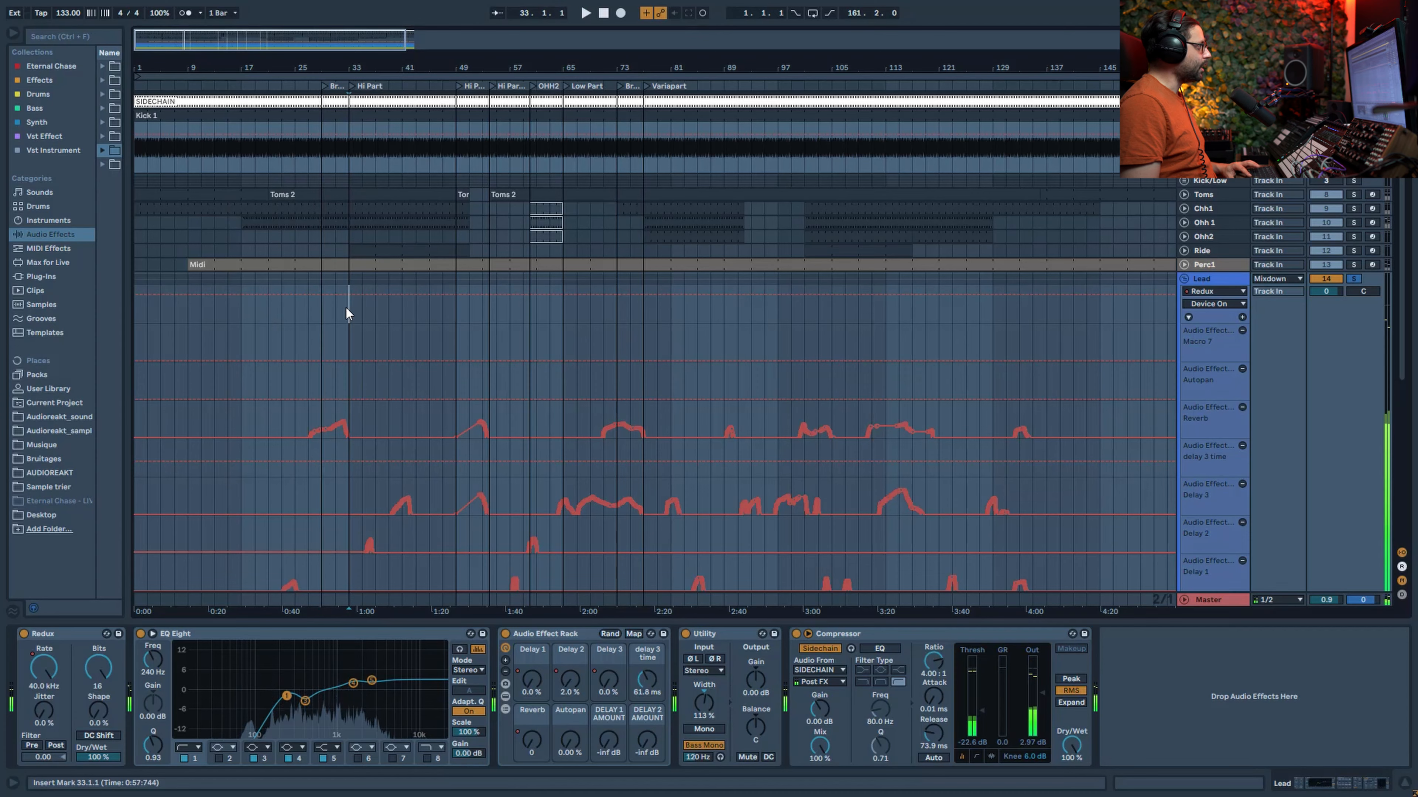
{"action": "left_click_drag", "start_coordinate": [389, 306], "coordinate": [402, 306]}
{"action": "key", "text": "space"}
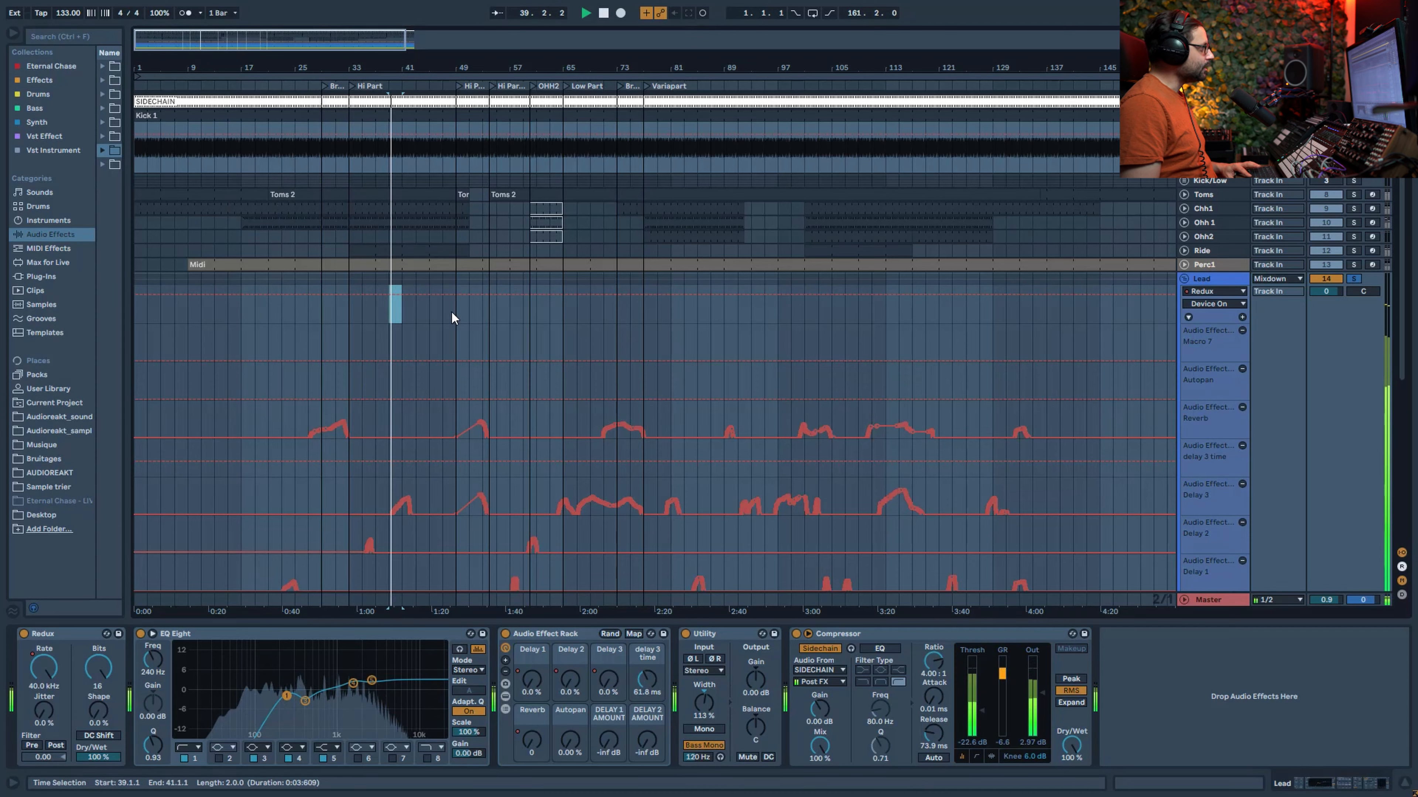
Play the soloed Lead group's reverb and Delay 3 automation ramps from bar 49, then stop.
{"action": "key", "text": "space"}
{"action": "left_click", "coordinate": [455, 316]}
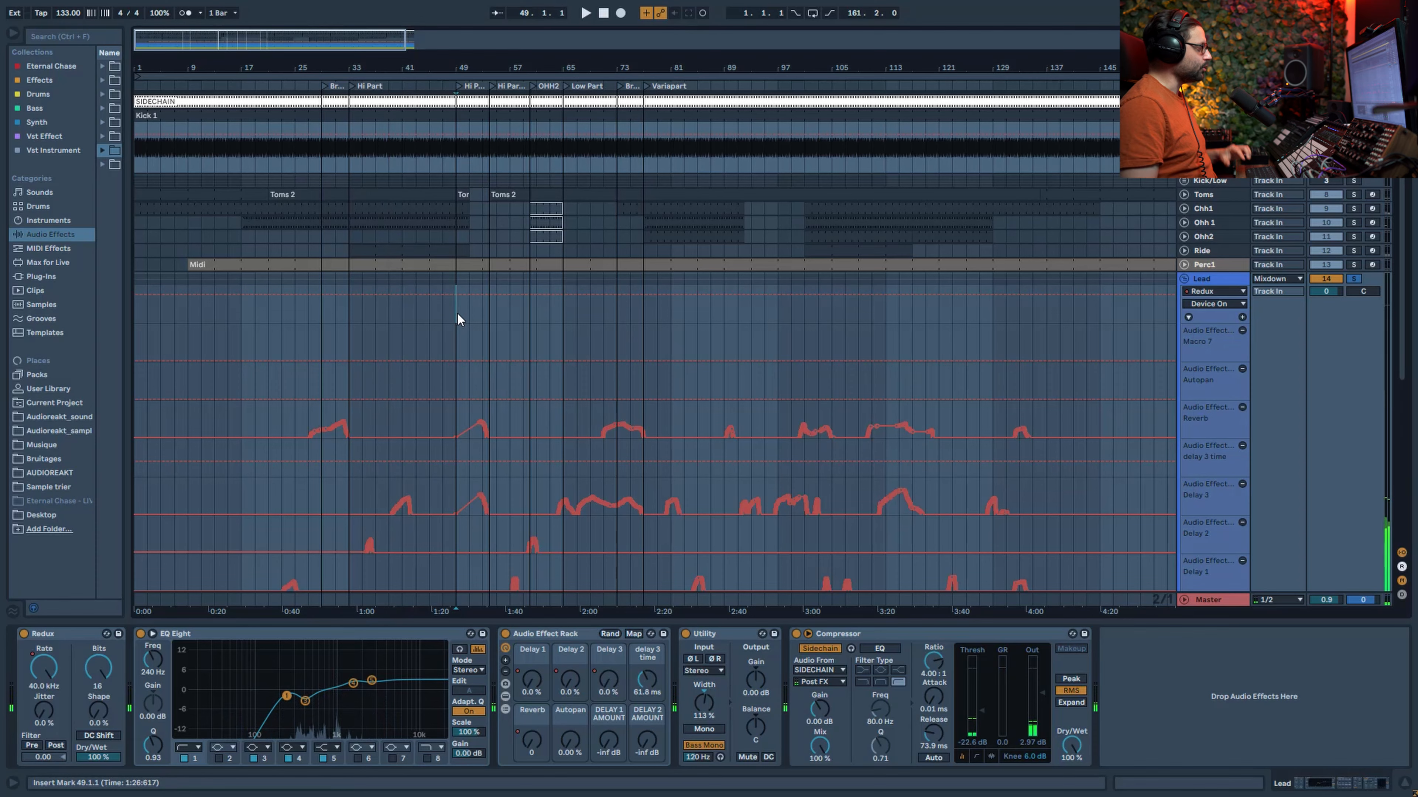
{"action": "key", "text": "space"}
{"action": "left_click", "coordinate": [499, 323]}
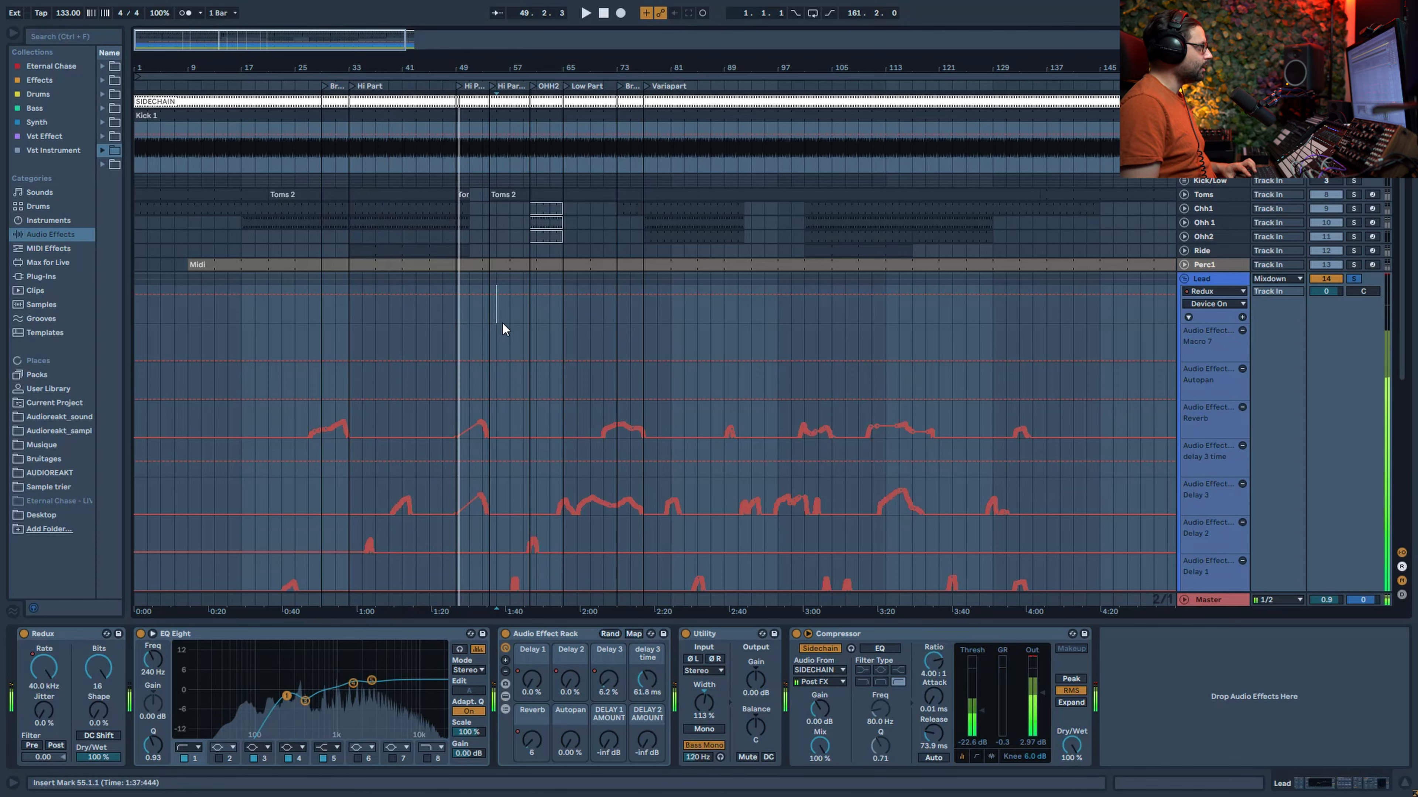
{"action": "left_click", "coordinate": [456, 320]}
{"action": "key", "text": "space"}
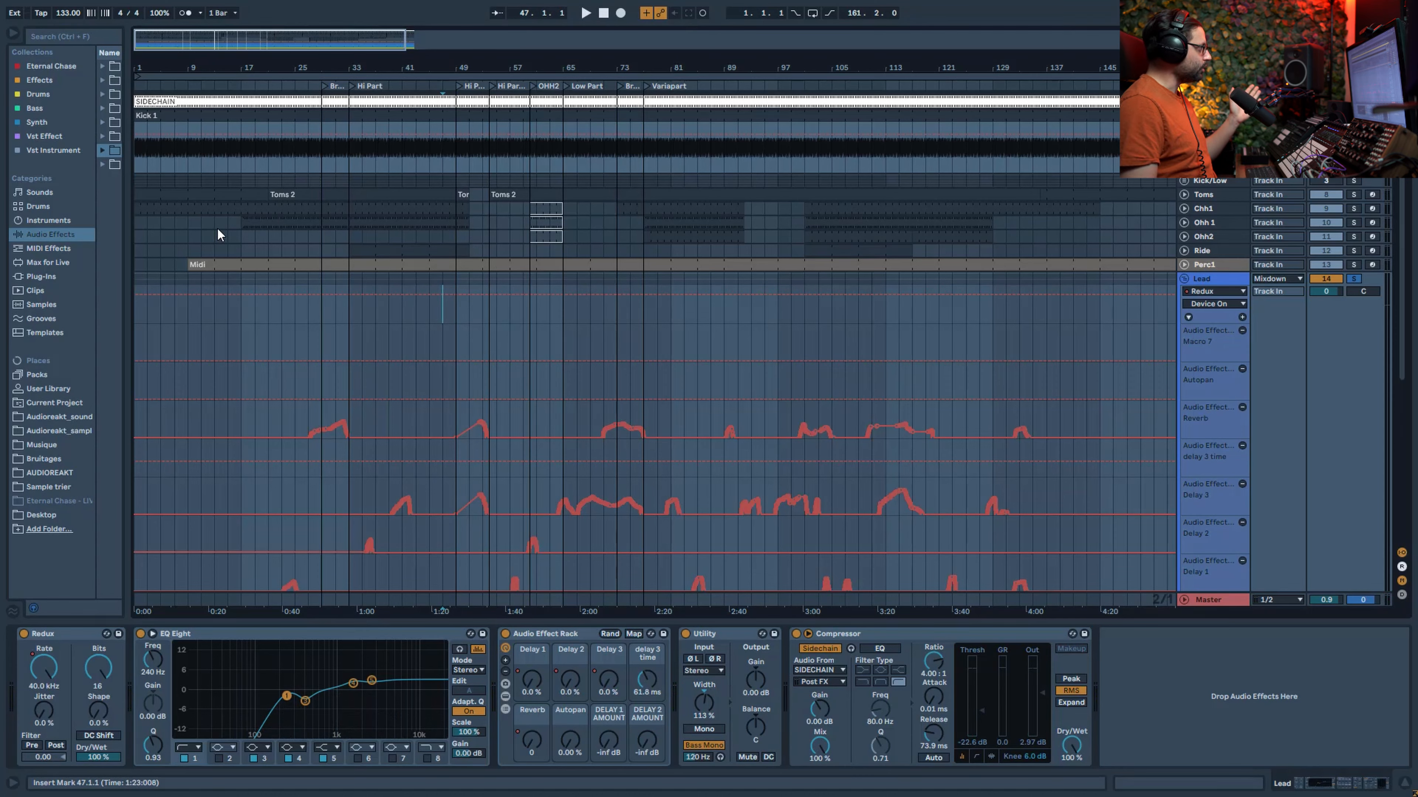
Examine the Ohh2 track's devices at bar 7 and the Ohh 1 clip starting at bar 17.
{"action": "left_click", "coordinate": [173, 236]}
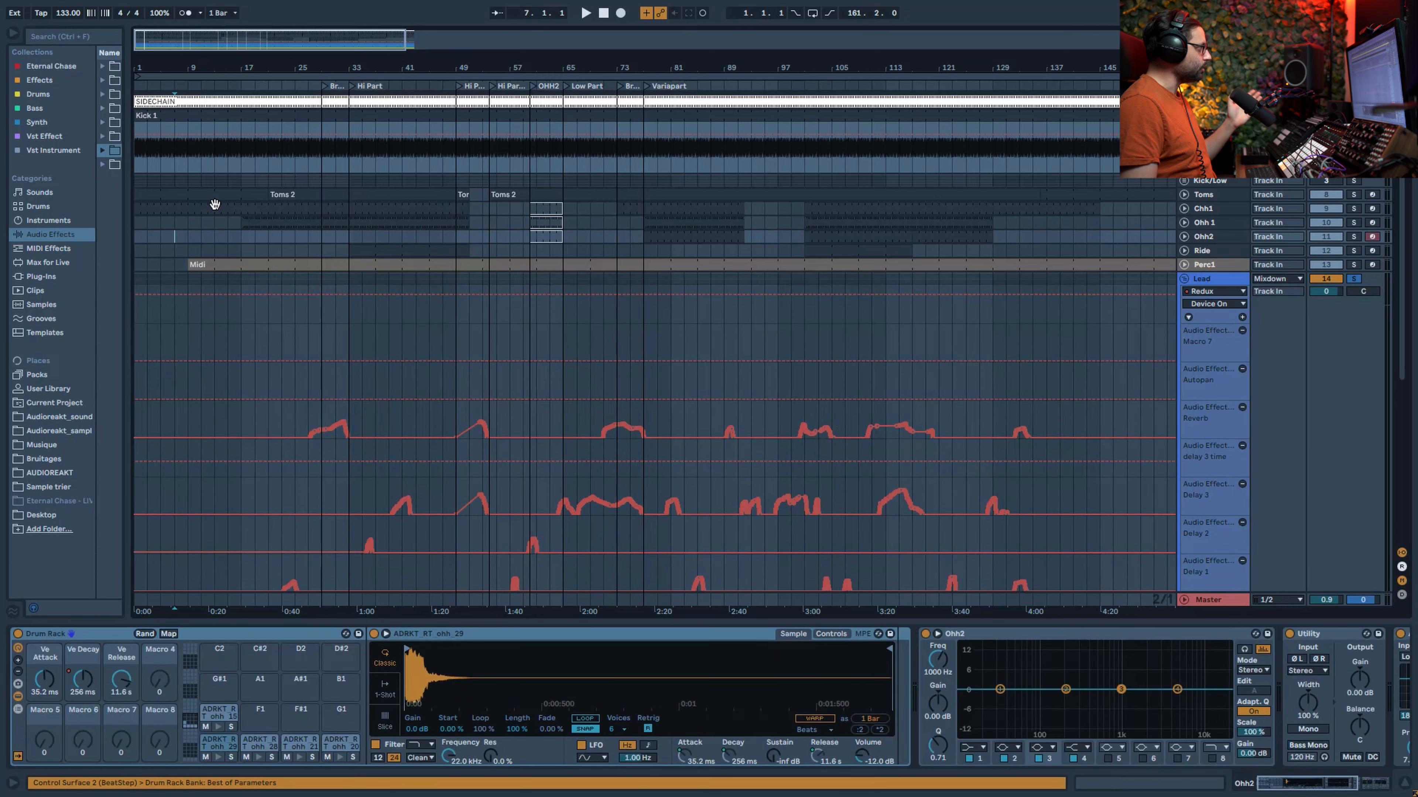
{"action": "left_click", "coordinate": [212, 211]}
{"action": "left_click", "coordinate": [261, 219]}
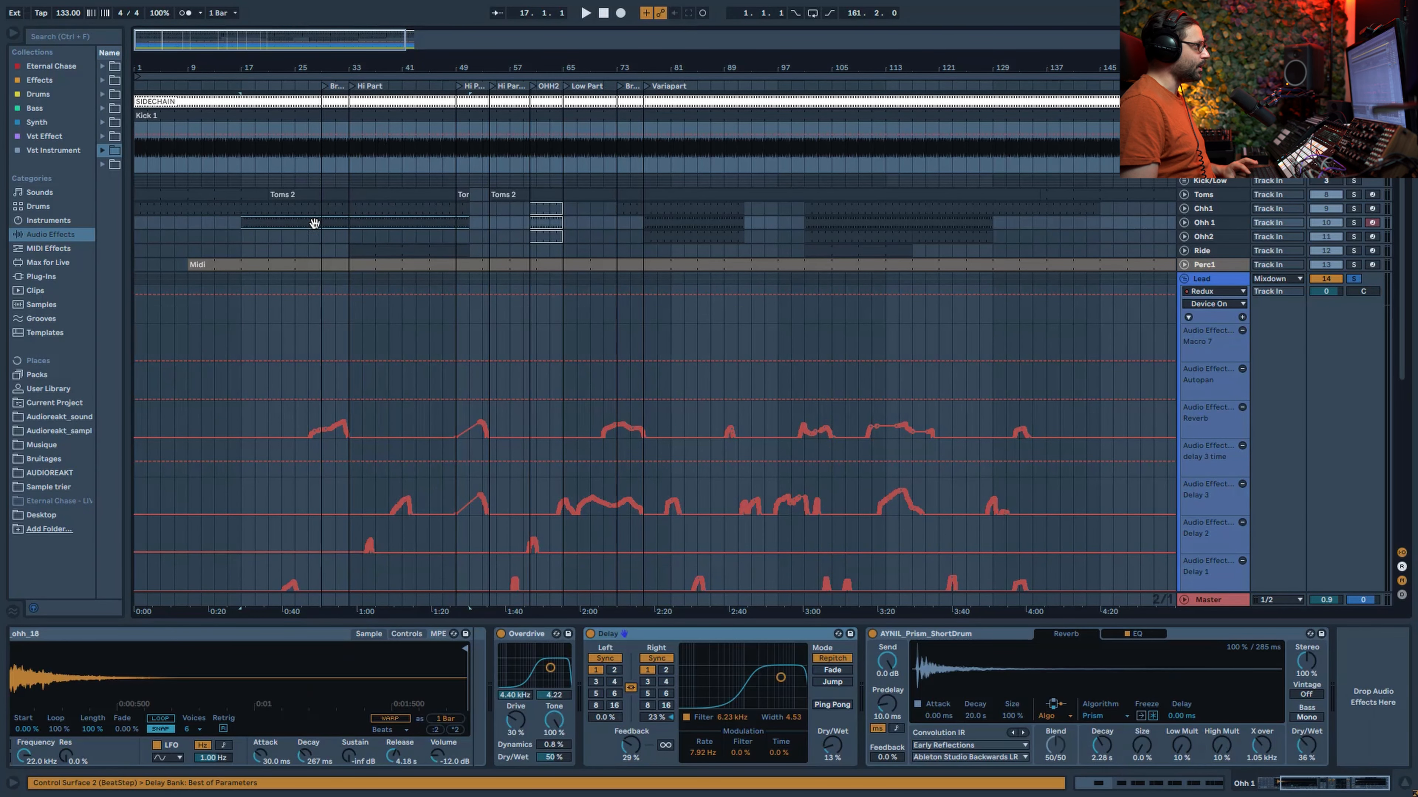
{"action": "left_click", "coordinate": [361, 246]}
Turn off the solo on Lead and play the full arrangement from bar 47.
{"action": "left_click", "coordinate": [449, 234]}
{"action": "left_click_drag", "start_coordinate": [340, 38], "coordinate": [366, 72]}
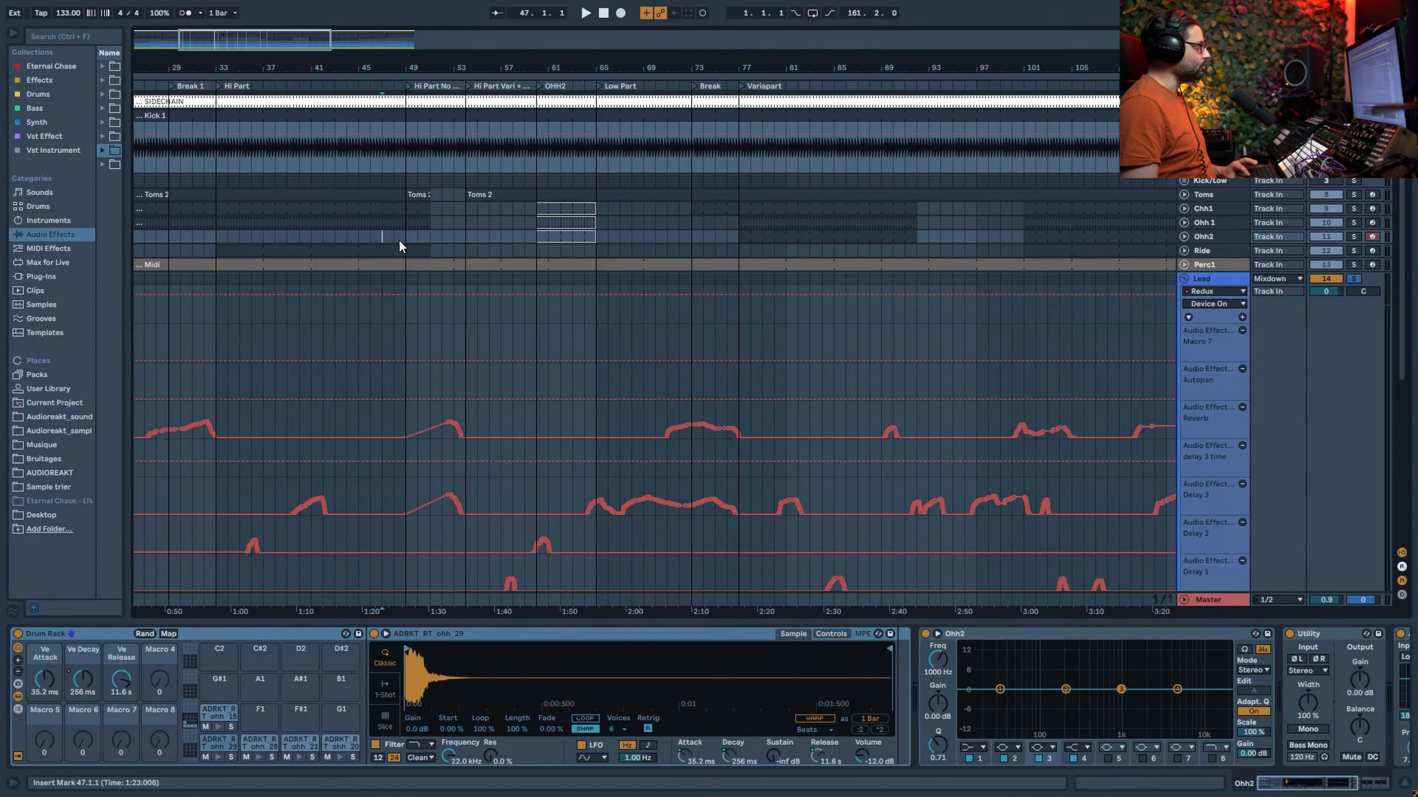
{"action": "scroll", "coordinate": [387, 233], "scroll_direction": "down", "scroll_amount": 1}
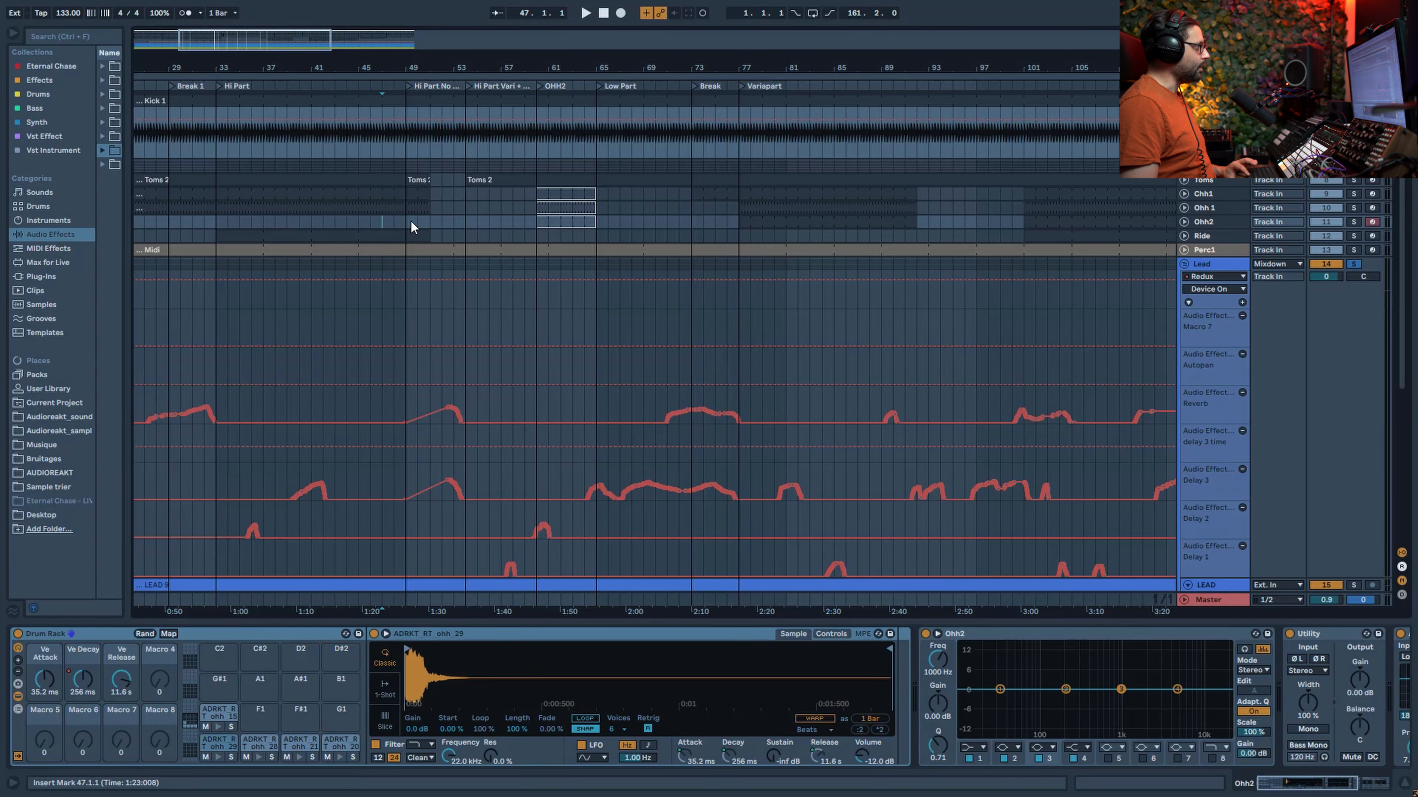
{"action": "scroll", "coordinate": [412, 222], "scroll_direction": "up", "scroll_amount": 1}
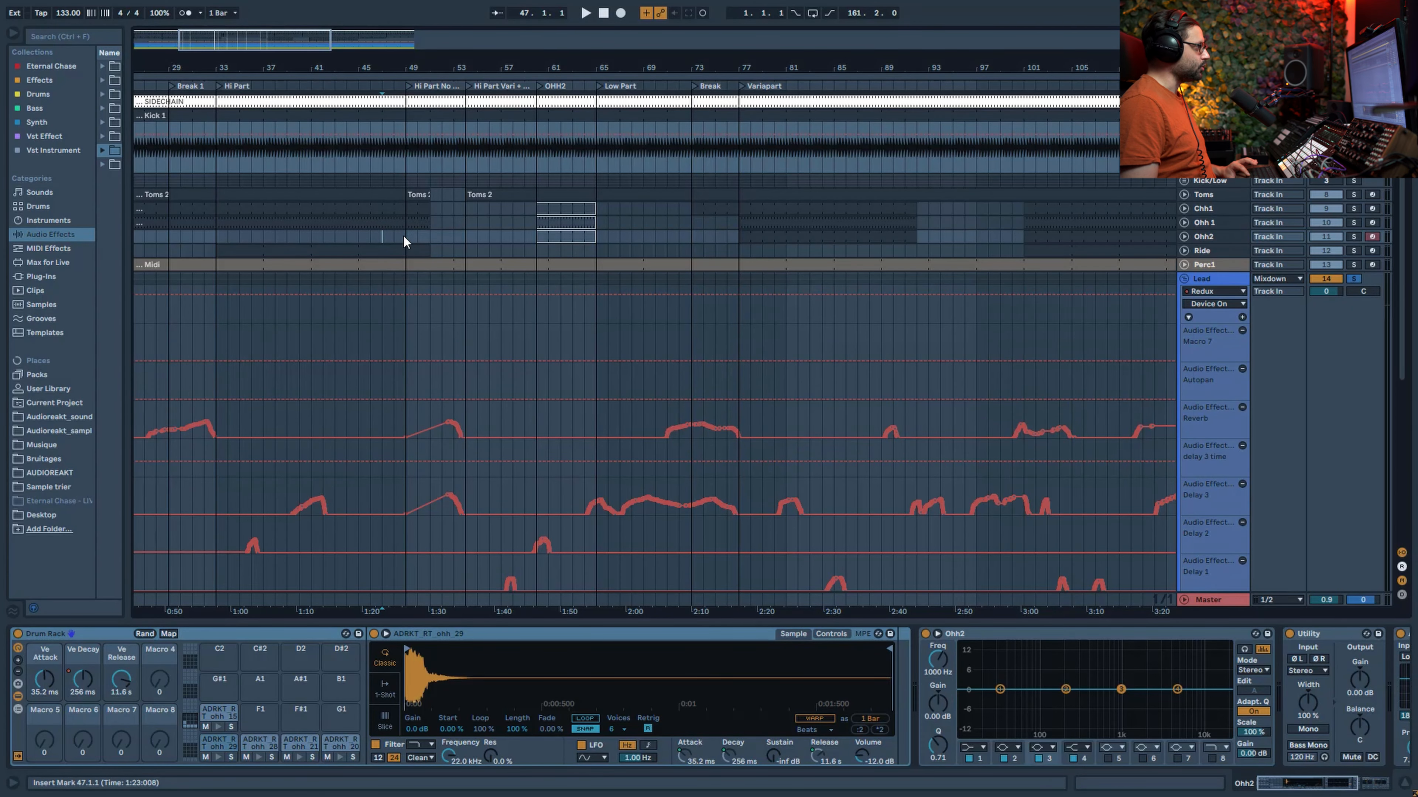
{"action": "key", "text": "space"}
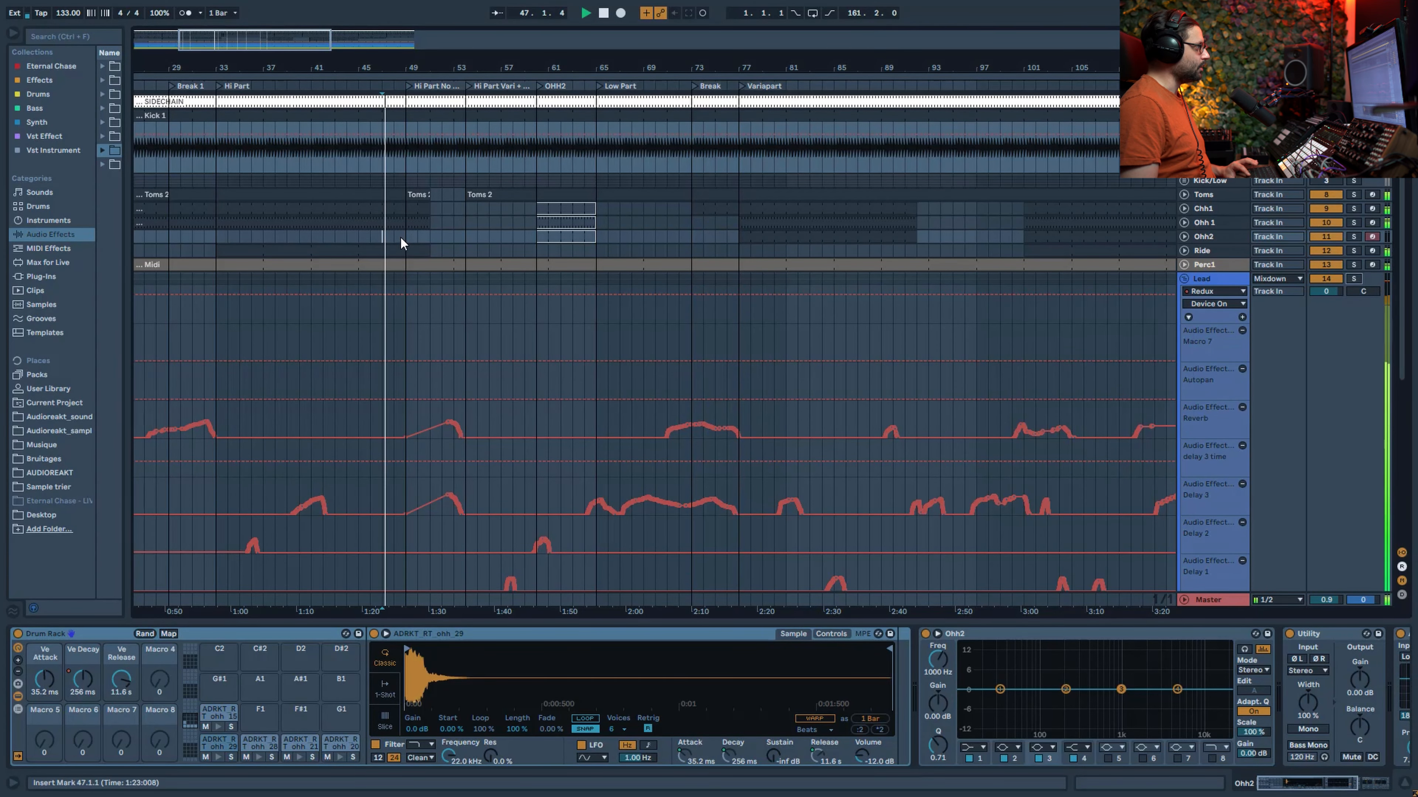
Select the Mixdown track and display its EQ Eight Device On automation.
{"action": "scroll", "coordinate": [476, 358], "scroll_direction": "down", "scroll_amount": 5}
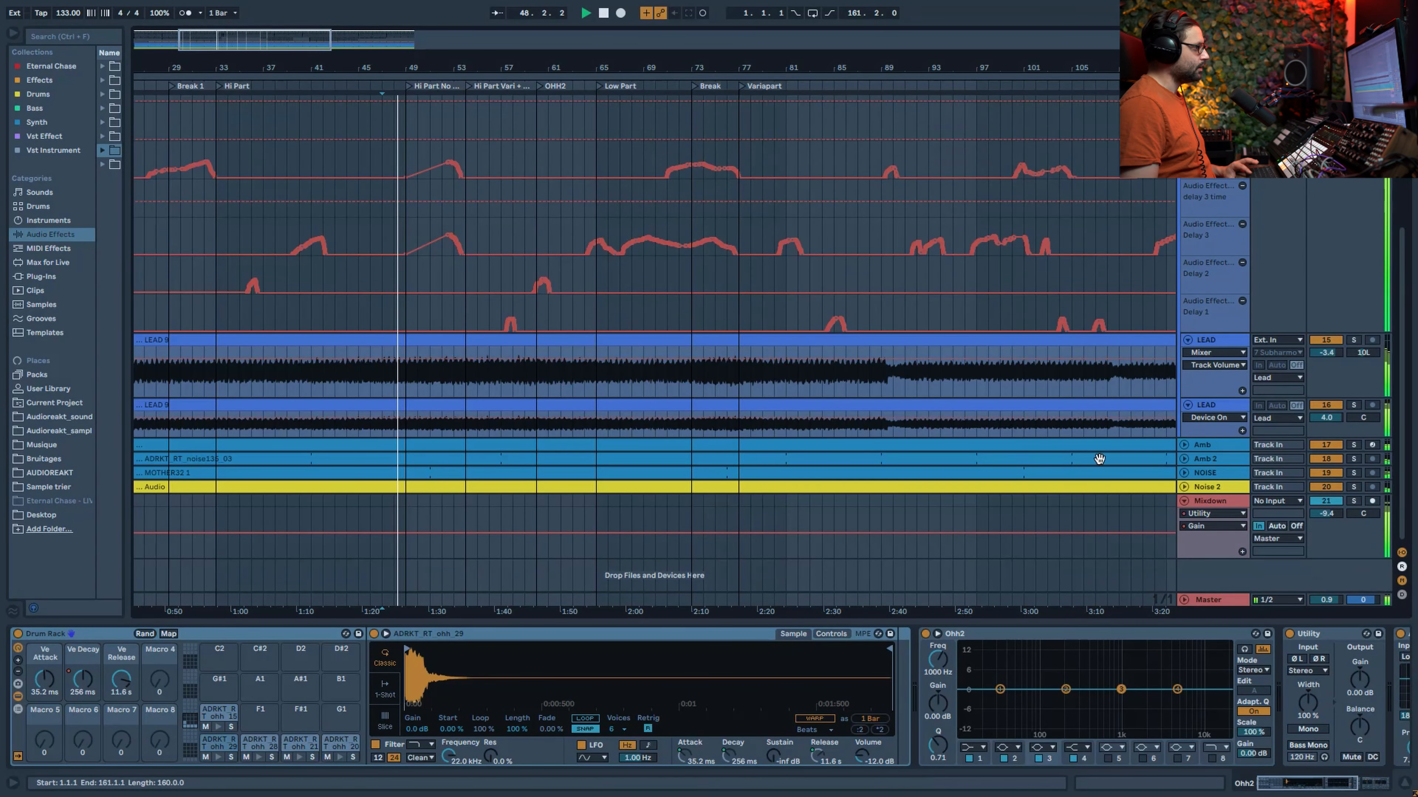
{"action": "left_click", "coordinate": [1206, 502]}
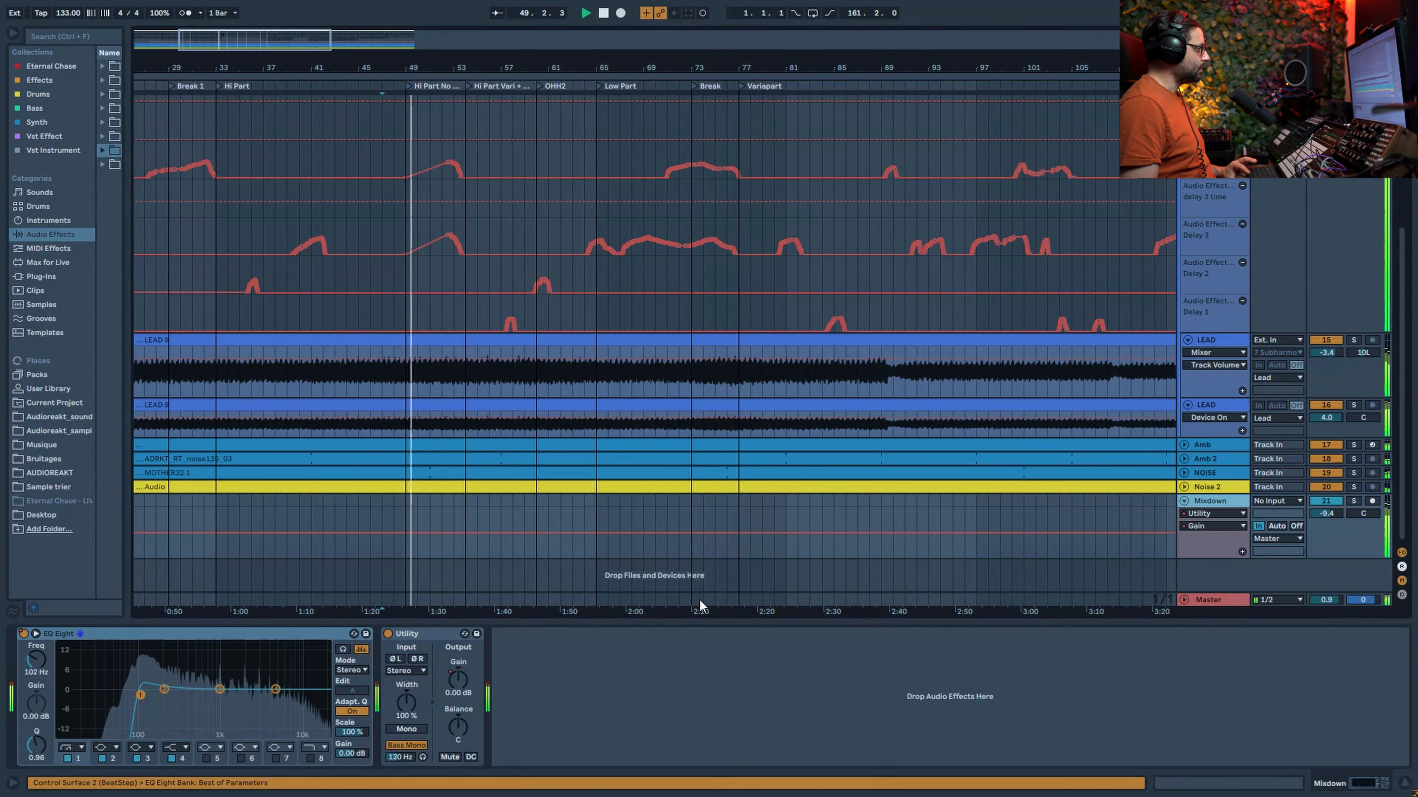
{"action": "left_click", "coordinate": [1205, 514]}
{"action": "left_click", "coordinate": [1211, 520]}
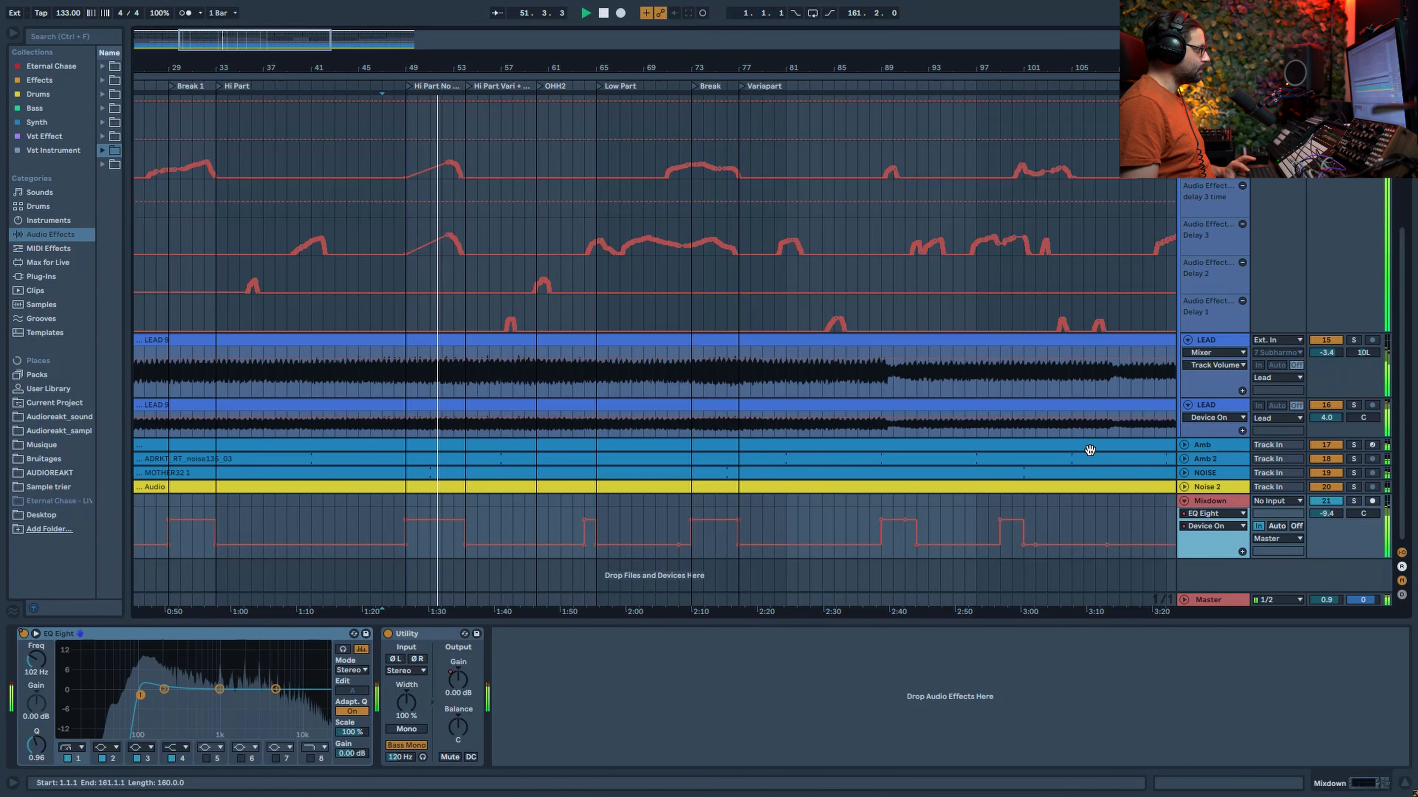
Compare the Mixdown EQ Eight automation with the Lead automation and section markers during playback, then stop.
{"action": "scroll", "coordinate": [467, 538], "scroll_direction": "up", "scroll_amount": 2}
{"action": "scroll", "coordinate": [467, 538], "scroll_direction": "up", "scroll_amount": 6}
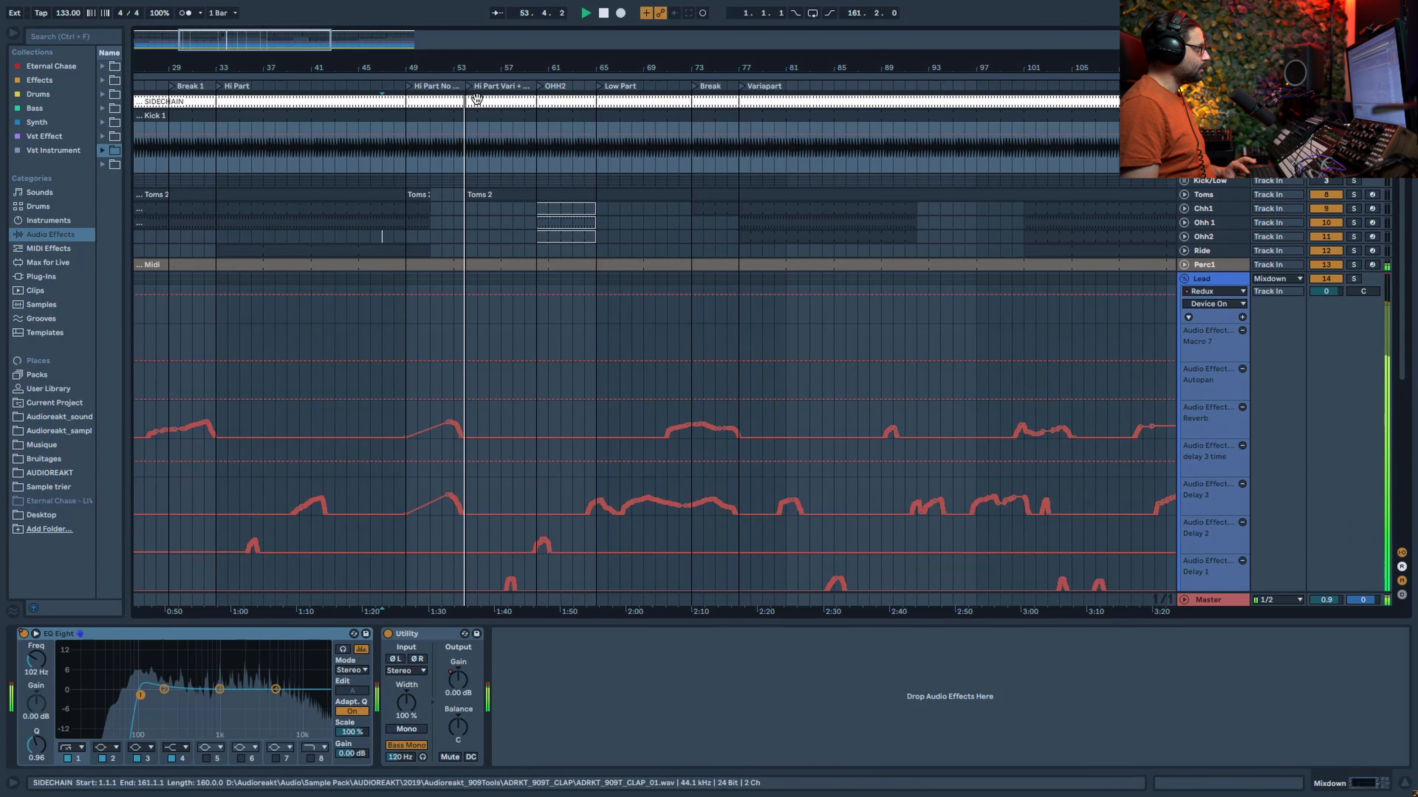
{"action": "scroll", "coordinate": [505, 247], "scroll_direction": "down", "scroll_amount": 2}
{"action": "scroll", "coordinate": [507, 244], "scroll_direction": "down", "scroll_amount": 6}
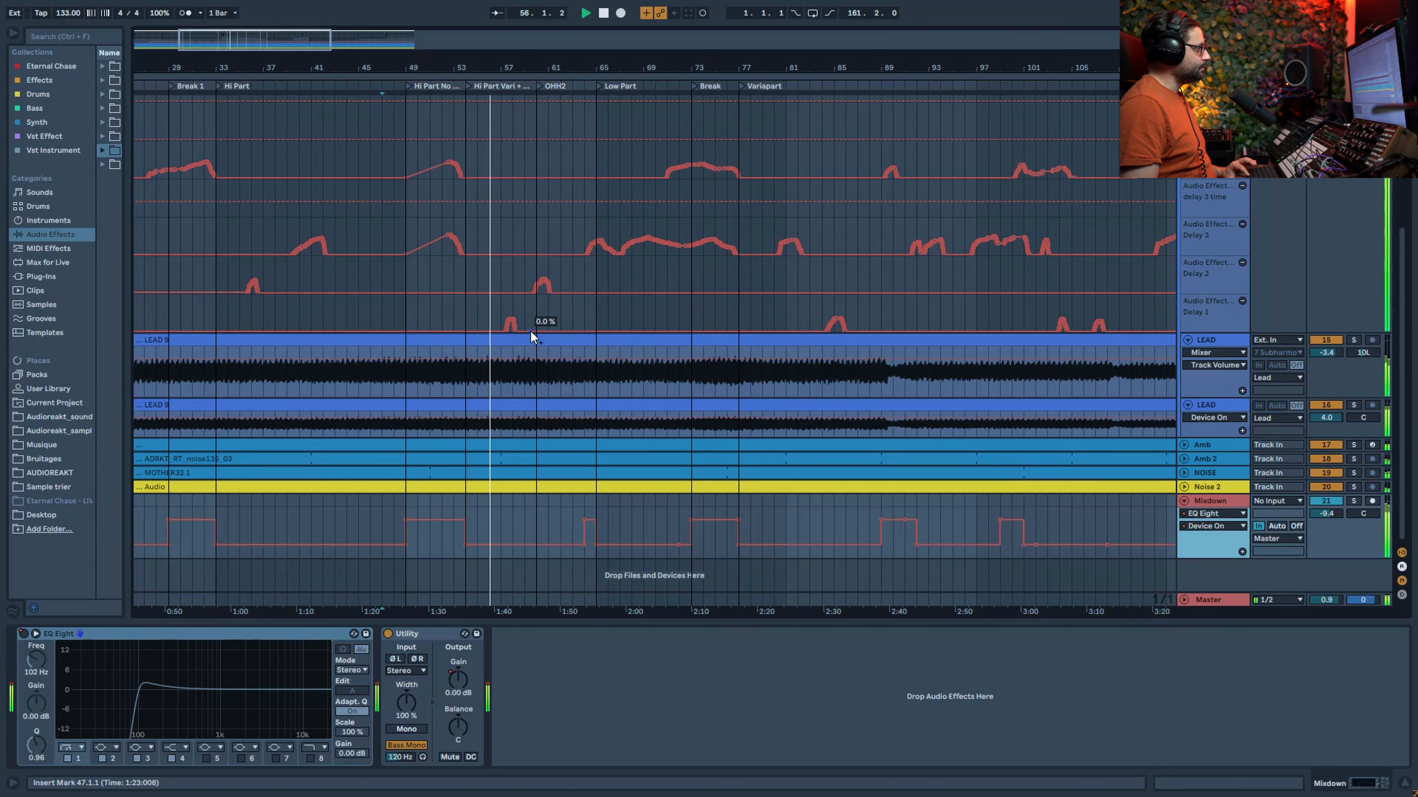
{"action": "scroll", "coordinate": [644, 430], "scroll_direction": "up", "scroll_amount": 8}
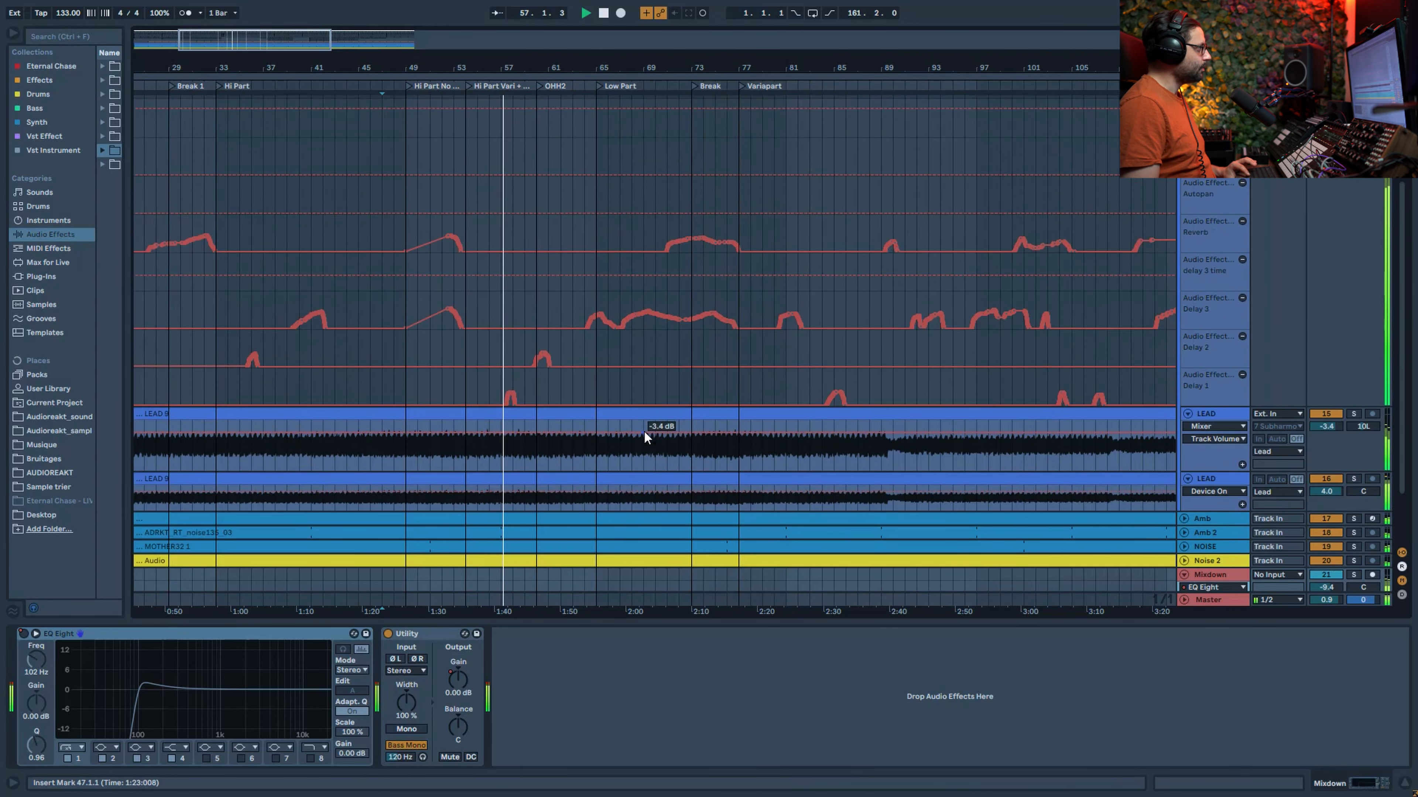
{"action": "scroll", "coordinate": [637, 394], "scroll_direction": "down", "scroll_amount": 8}
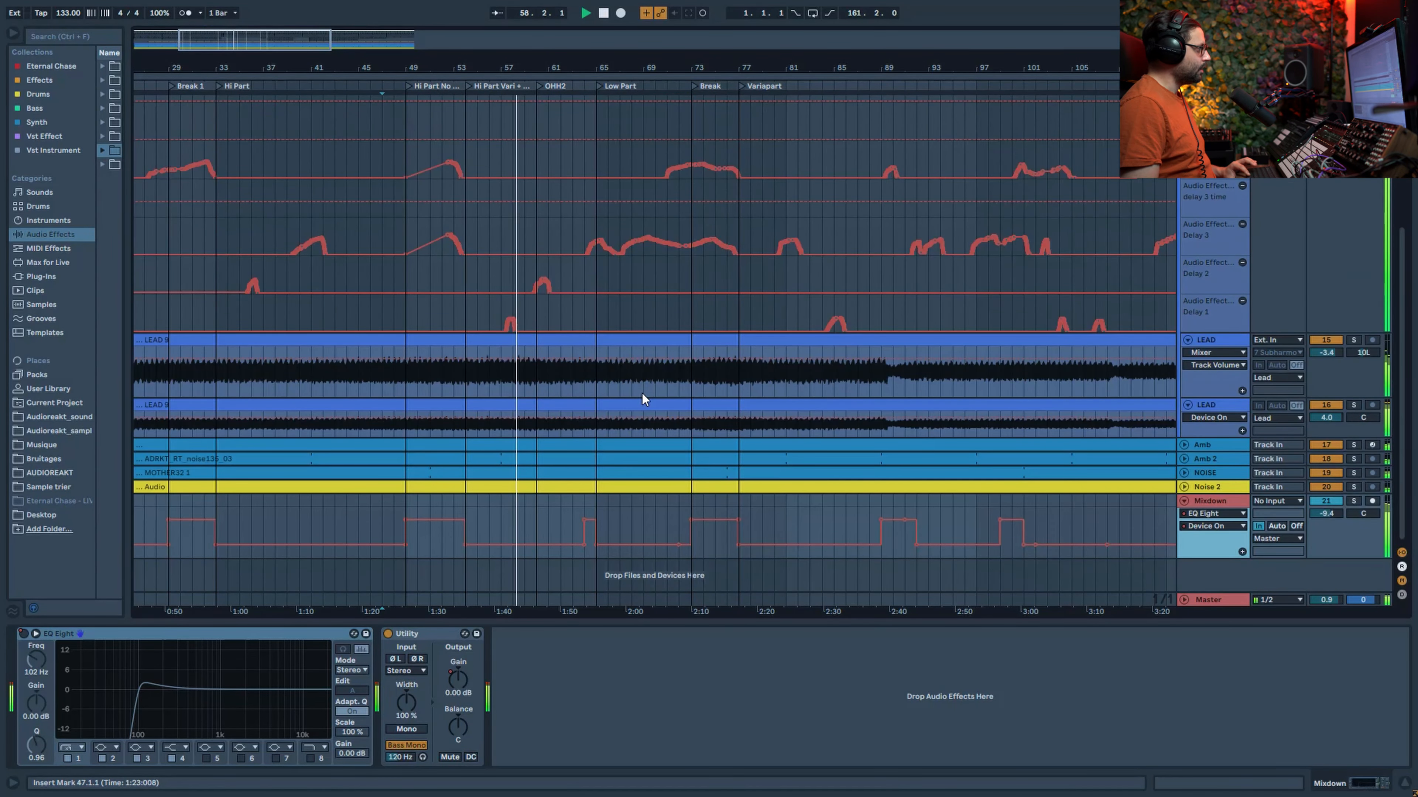
{"action": "key", "text": "space"}
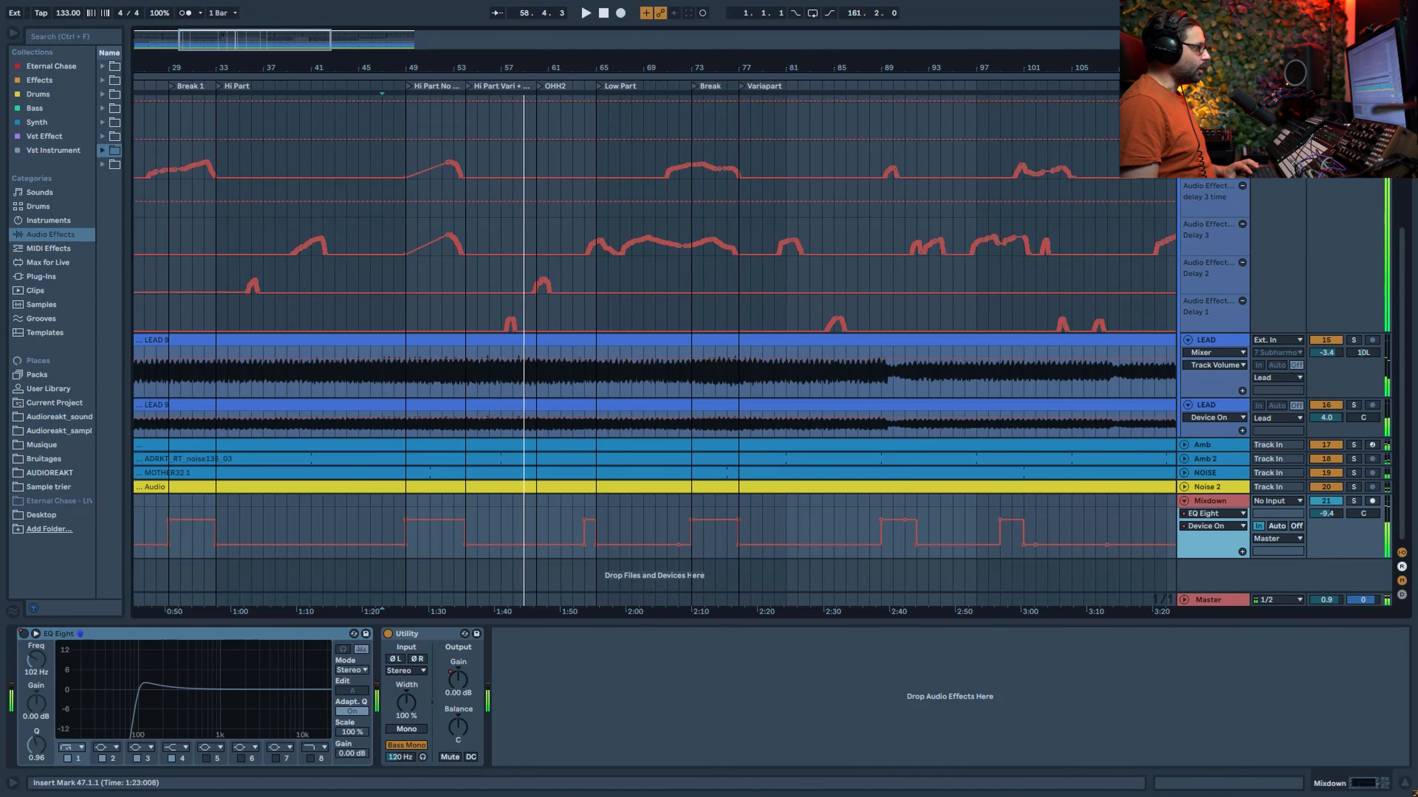
{"action": "left_click", "coordinate": [1225, 504]}
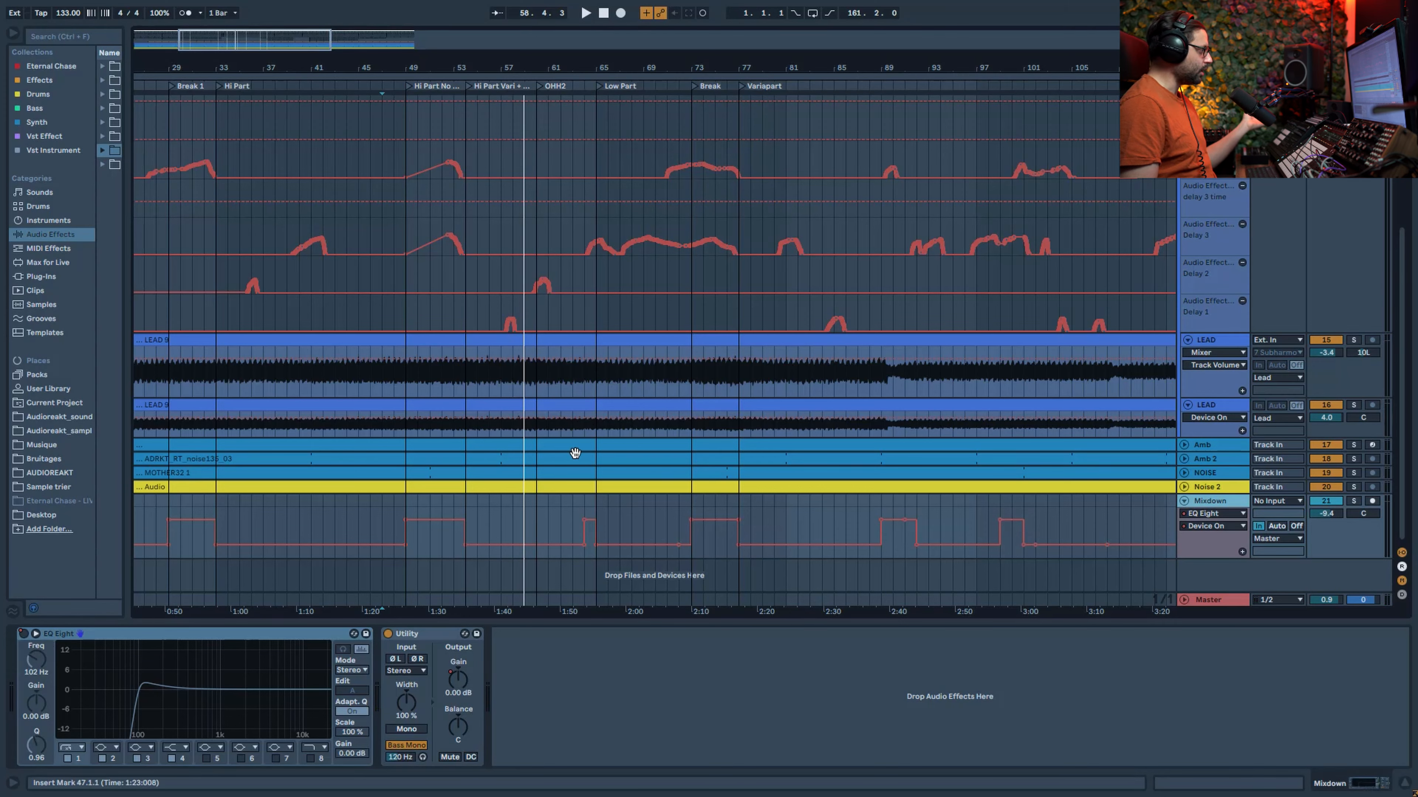
Show the Lead automation at bar 49 and play the full arrangement from the OHH2 marker.
{"action": "scroll", "coordinate": [575, 454], "scroll_direction": "up", "scroll_amount": 5}
{"action": "left_click", "coordinate": [409, 414]}
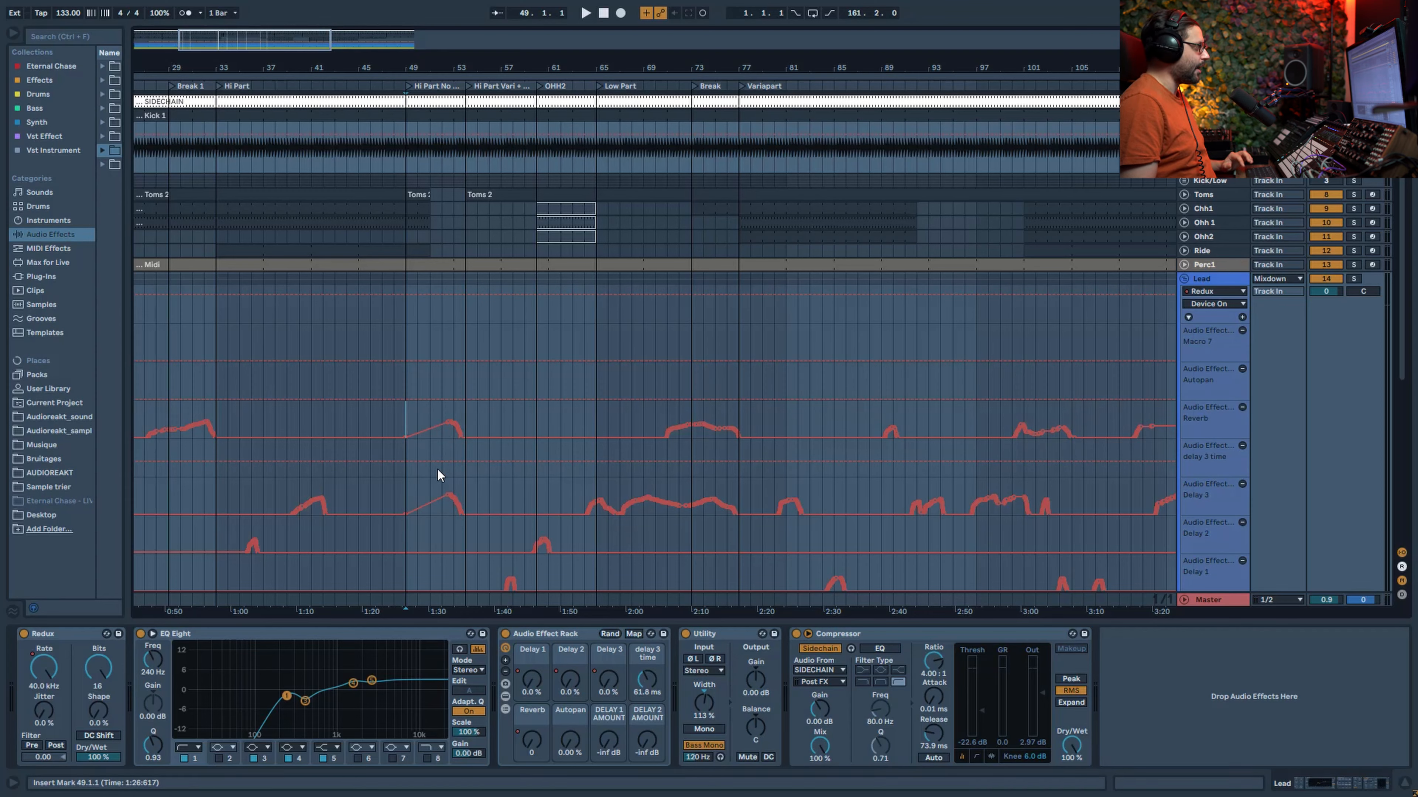
{"action": "left_click", "coordinate": [533, 252]}
{"action": "key", "text": "space"}
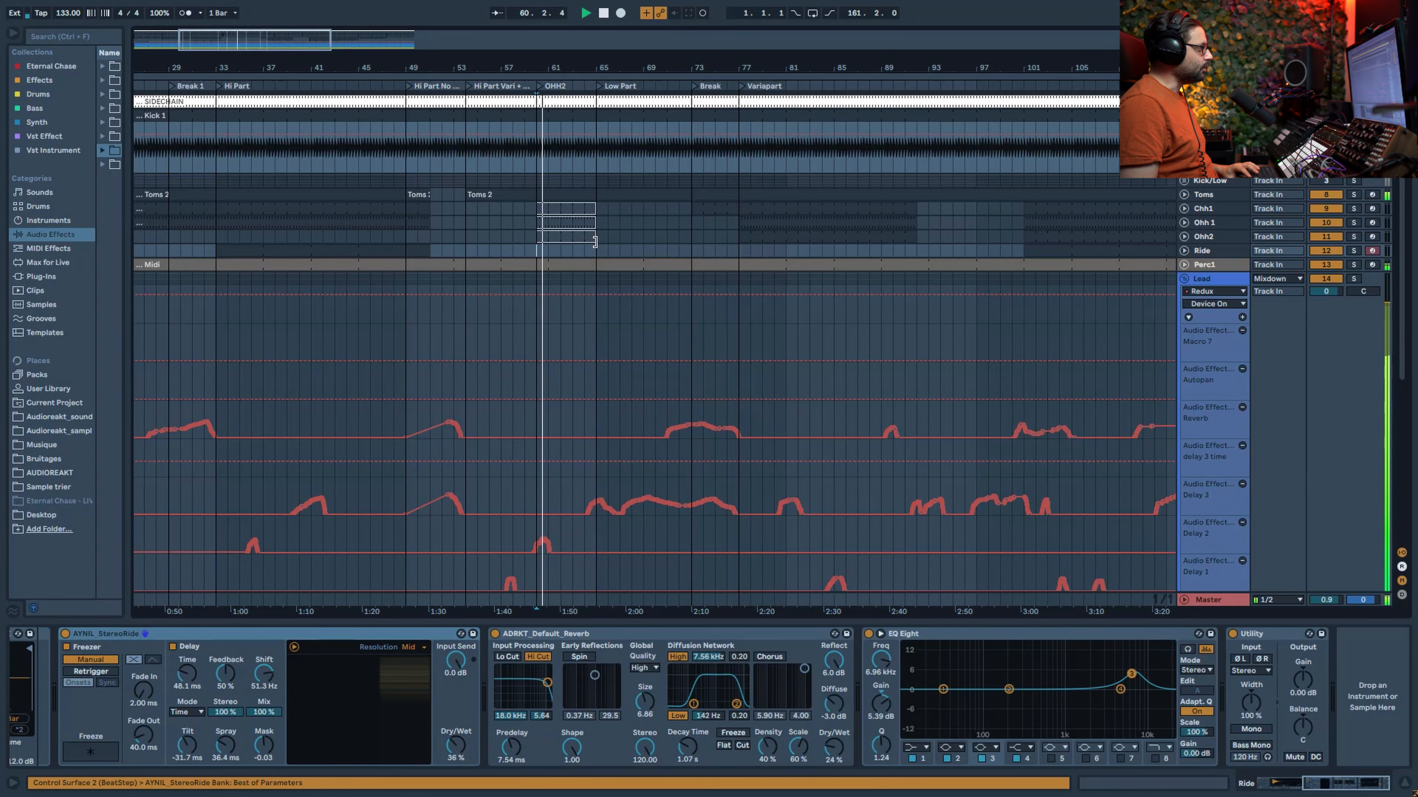
Play the transition into the Low Part section from bar 64.
{"action": "left_click", "coordinate": [584, 239]}
{"action": "key", "text": "space"}
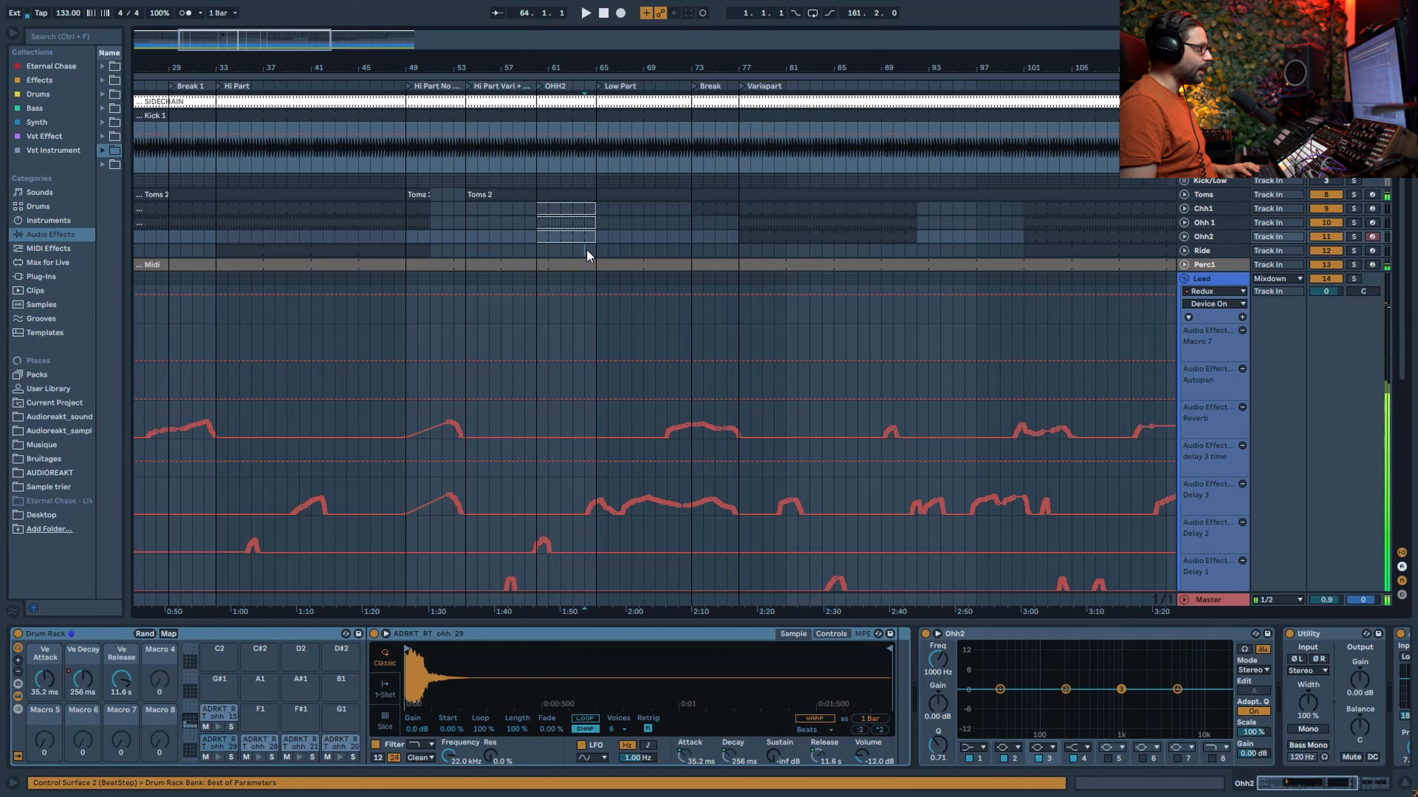
{"action": "left_click", "coordinate": [586, 253]}
{"action": "key", "text": "space"}
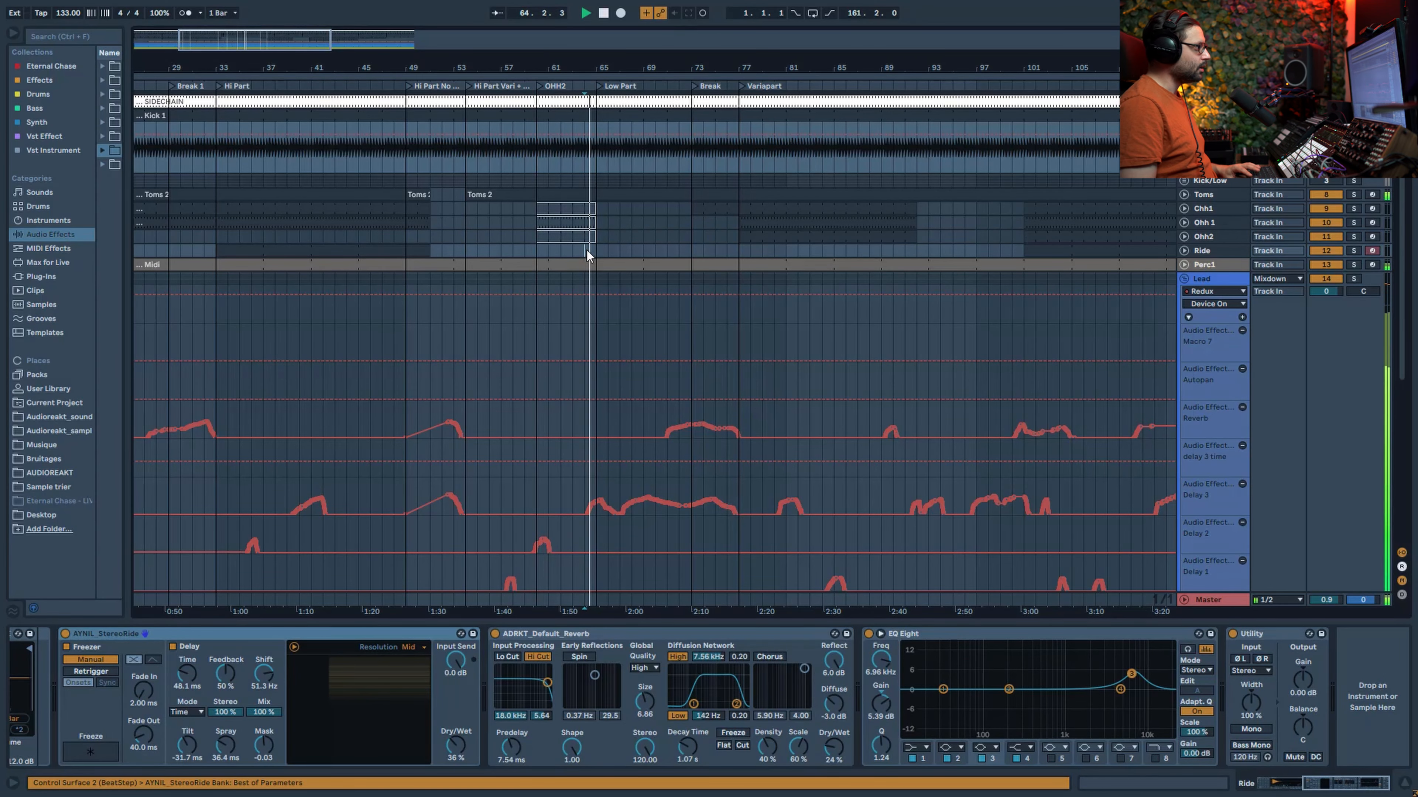
Compare the Mixdown EQ Eight automation with the Lead effect automation around bar 64 while playback is stopped.
{"action": "scroll", "coordinate": [587, 250], "scroll_direction": "down", "scroll_amount": 5}
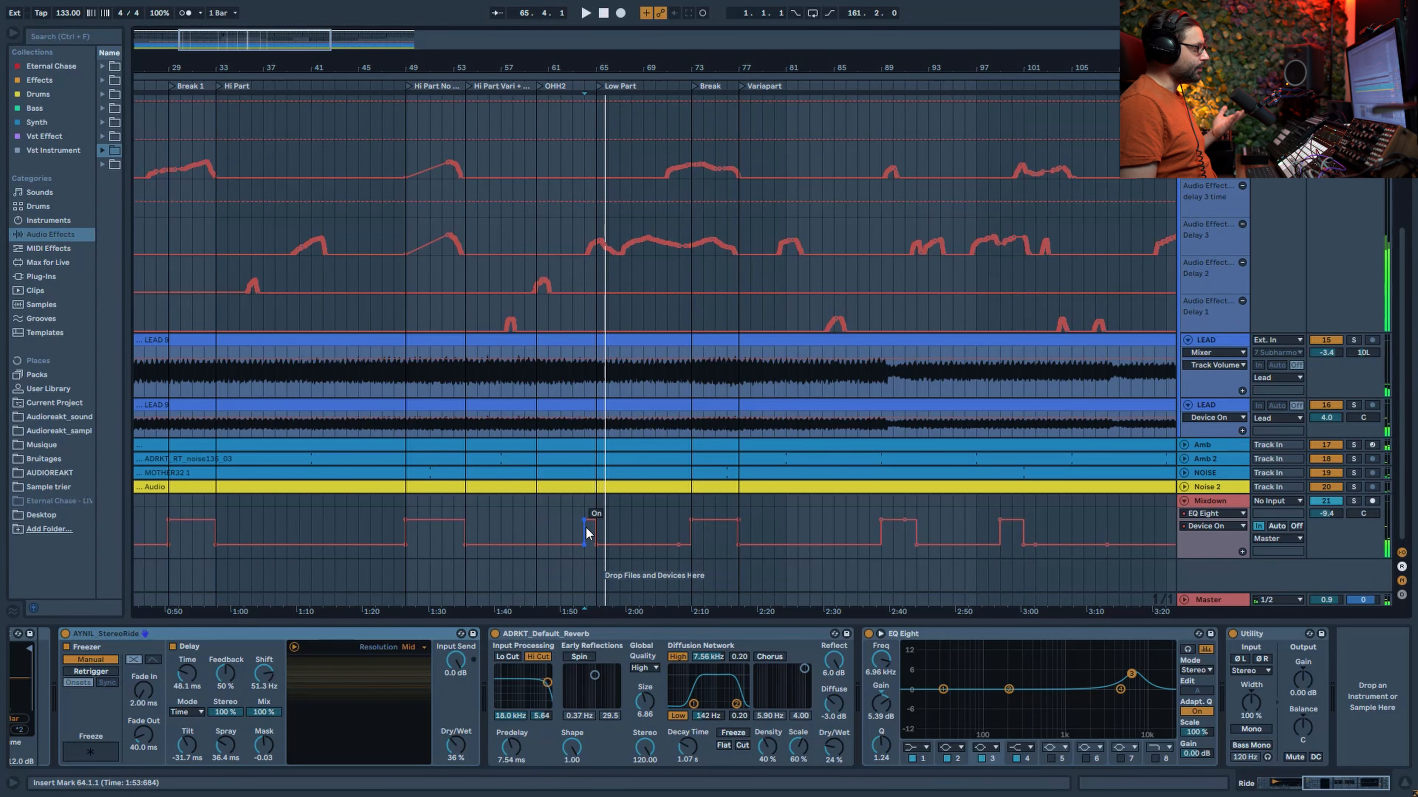
{"action": "scroll", "coordinate": [587, 533], "scroll_direction": "up", "scroll_amount": 5}
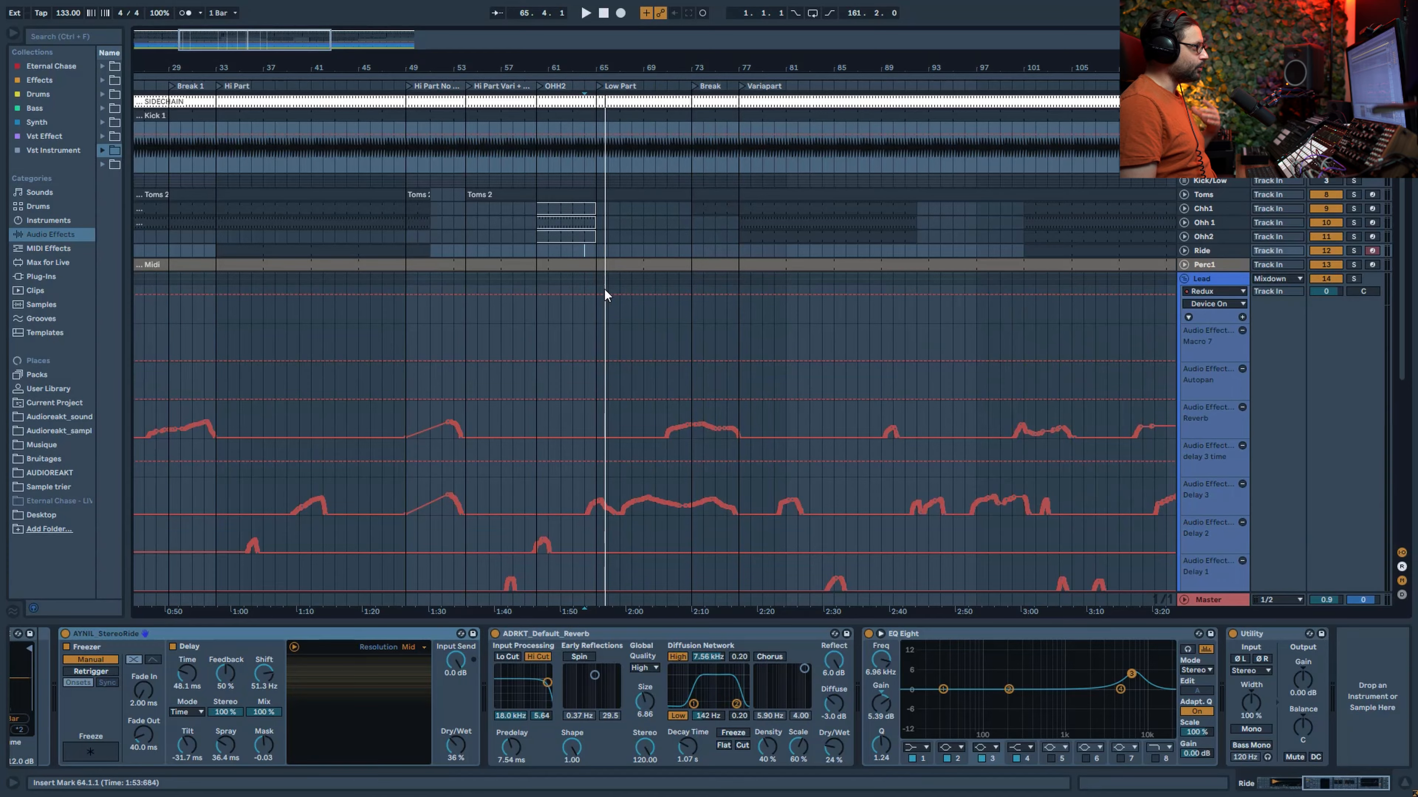
{"action": "scroll", "coordinate": [646, 398], "scroll_direction": "down", "scroll_amount": 5}
{"action": "scroll", "coordinate": [655, 399], "scroll_direction": "up", "scroll_amount": 2}
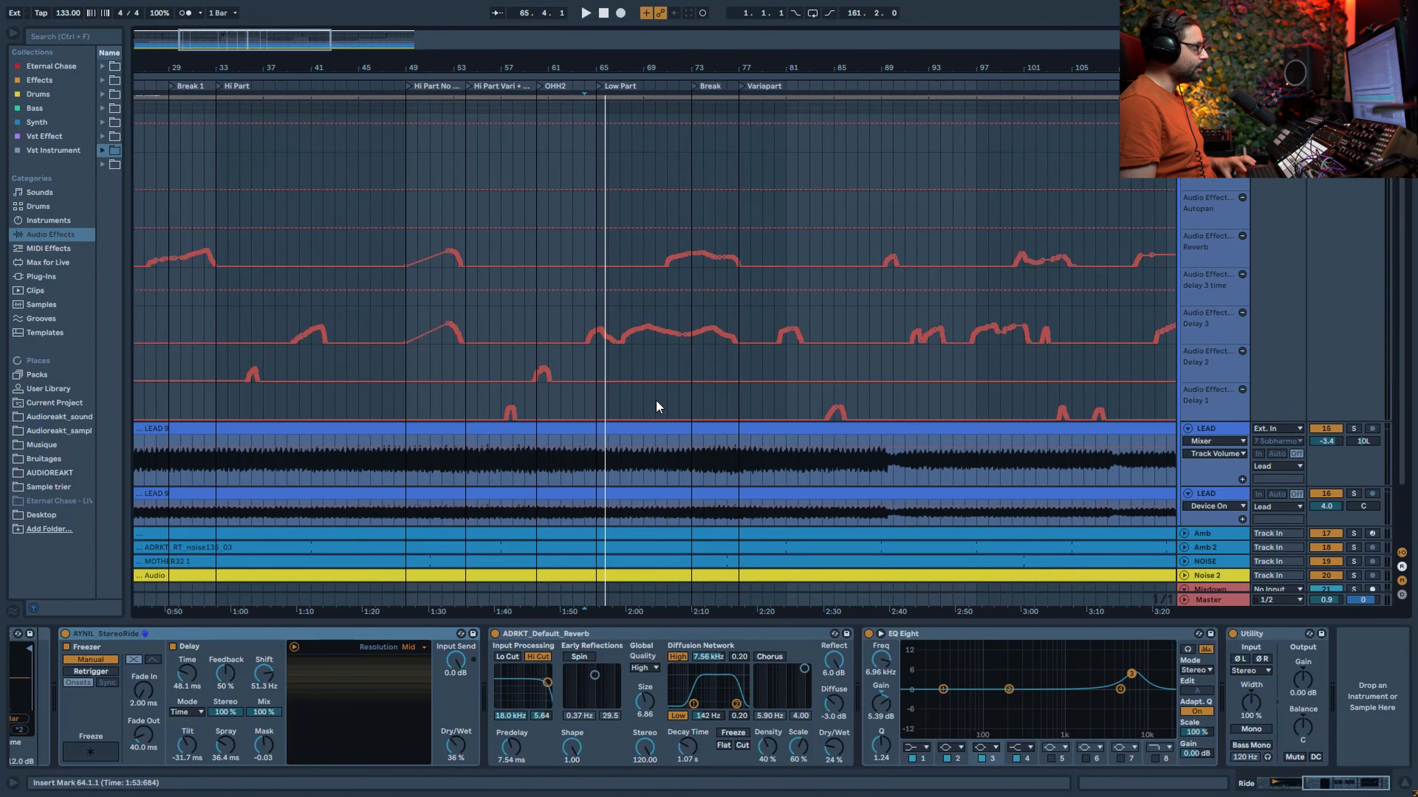
Play the Low Part from bar 64 up to the Break, comparing the Lead and Mixdown automation, and stop.
{"action": "key", "text": "space"}
{"action": "scroll", "coordinate": [659, 405], "scroll_direction": "down", "scroll_amount": 2}
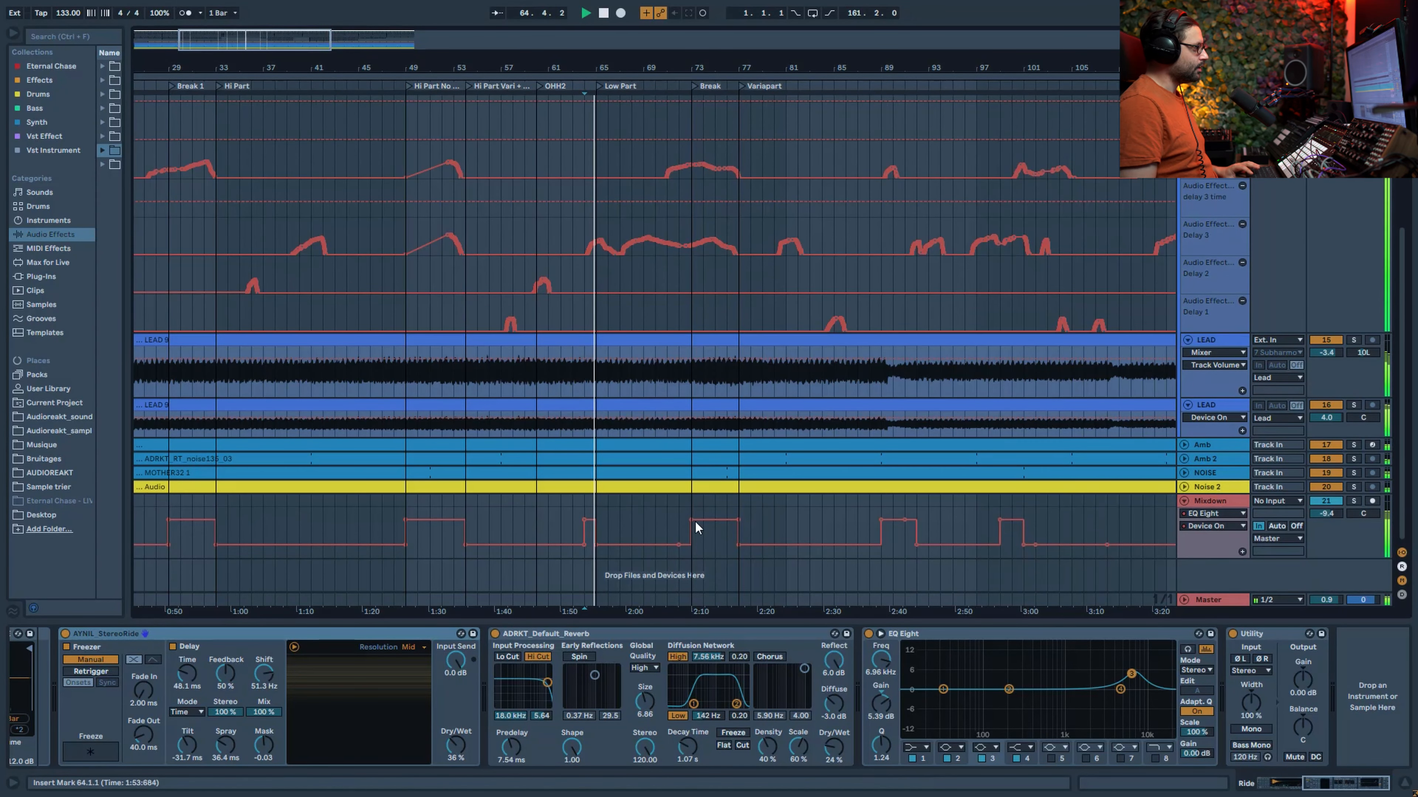
{"action": "scroll", "coordinate": [721, 498], "scroll_direction": "up", "scroll_amount": 3}
{"action": "scroll", "coordinate": [723, 492], "scroll_direction": "down", "scroll_amount": 3}
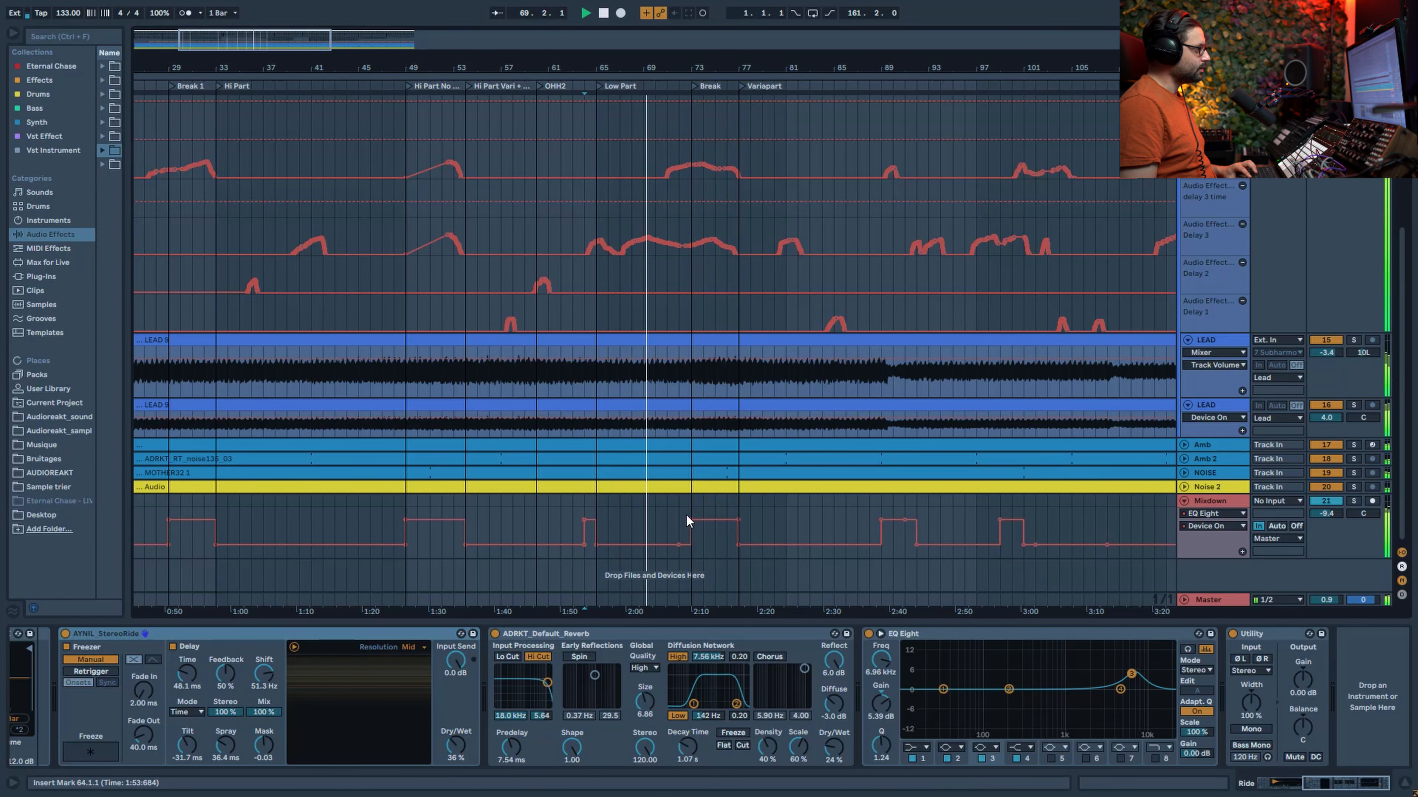
{"action": "scroll", "coordinate": [710, 503], "scroll_direction": "up", "scroll_amount": 10}
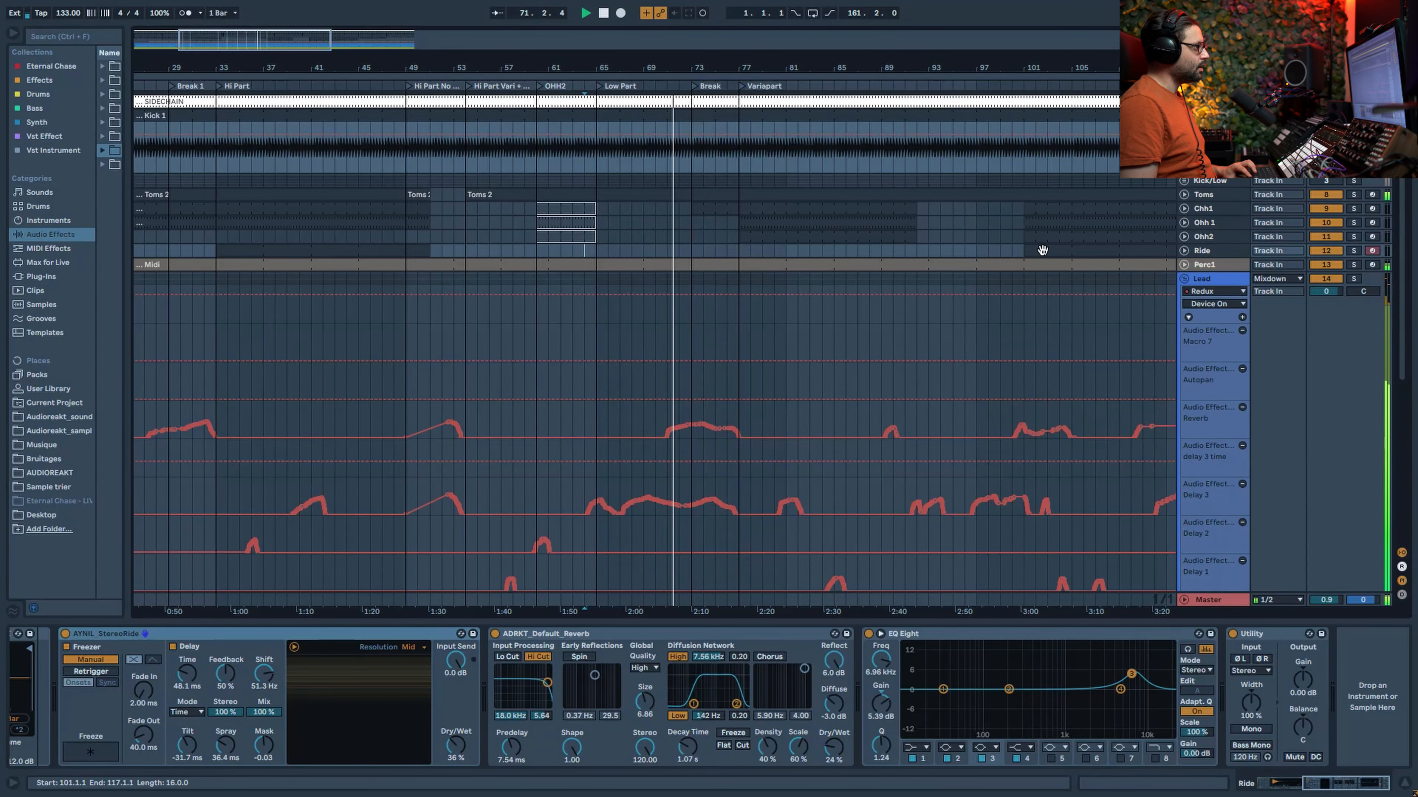
{"action": "scroll", "coordinate": [841, 263], "scroll_direction": "down", "scroll_amount": 3}
{"action": "scroll", "coordinate": [841, 279], "scroll_direction": "down", "scroll_amount": 5}
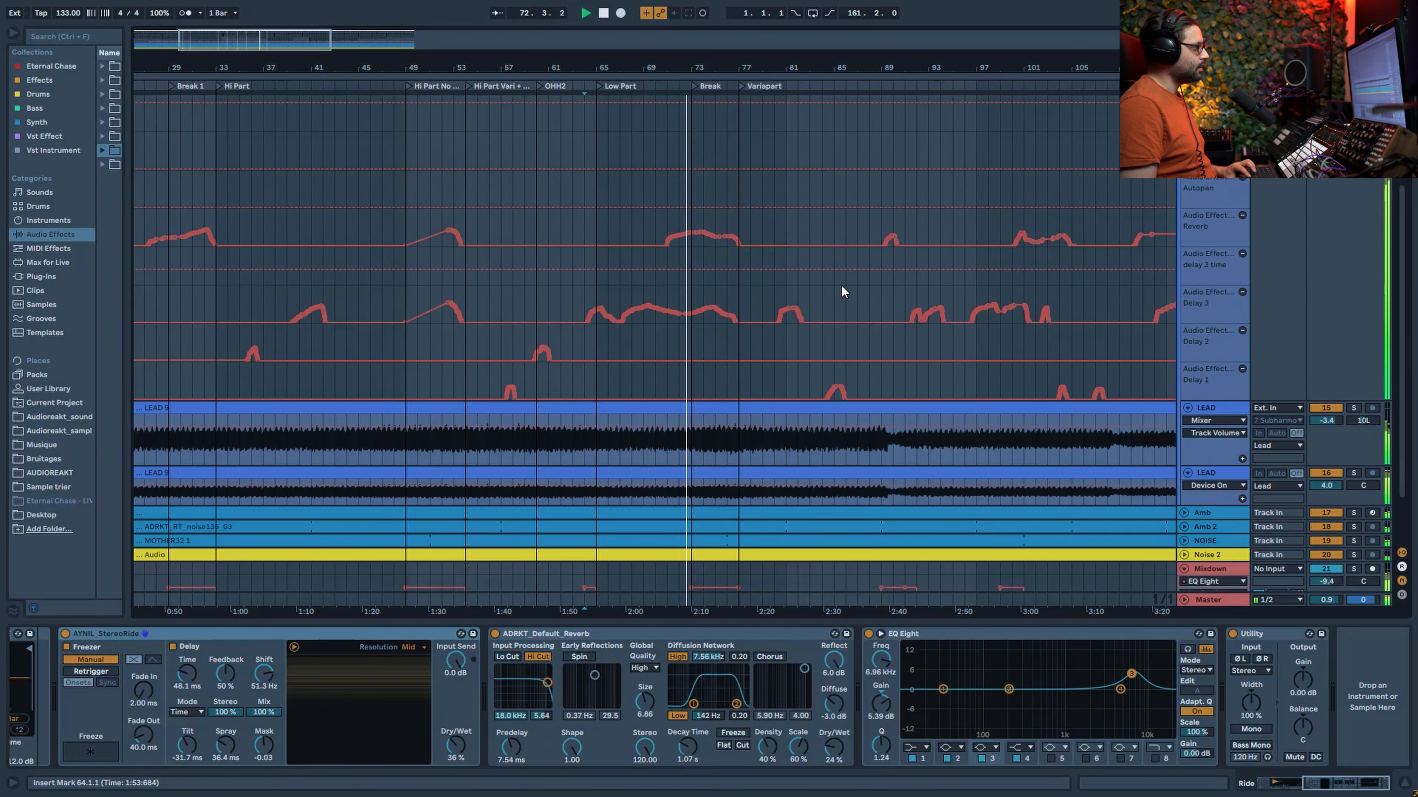
{"action": "scroll", "coordinate": [840, 288], "scroll_direction": "up", "scroll_amount": 5}
{"action": "scroll", "coordinate": [819, 309], "scroll_direction": "up", "scroll_amount": 2}
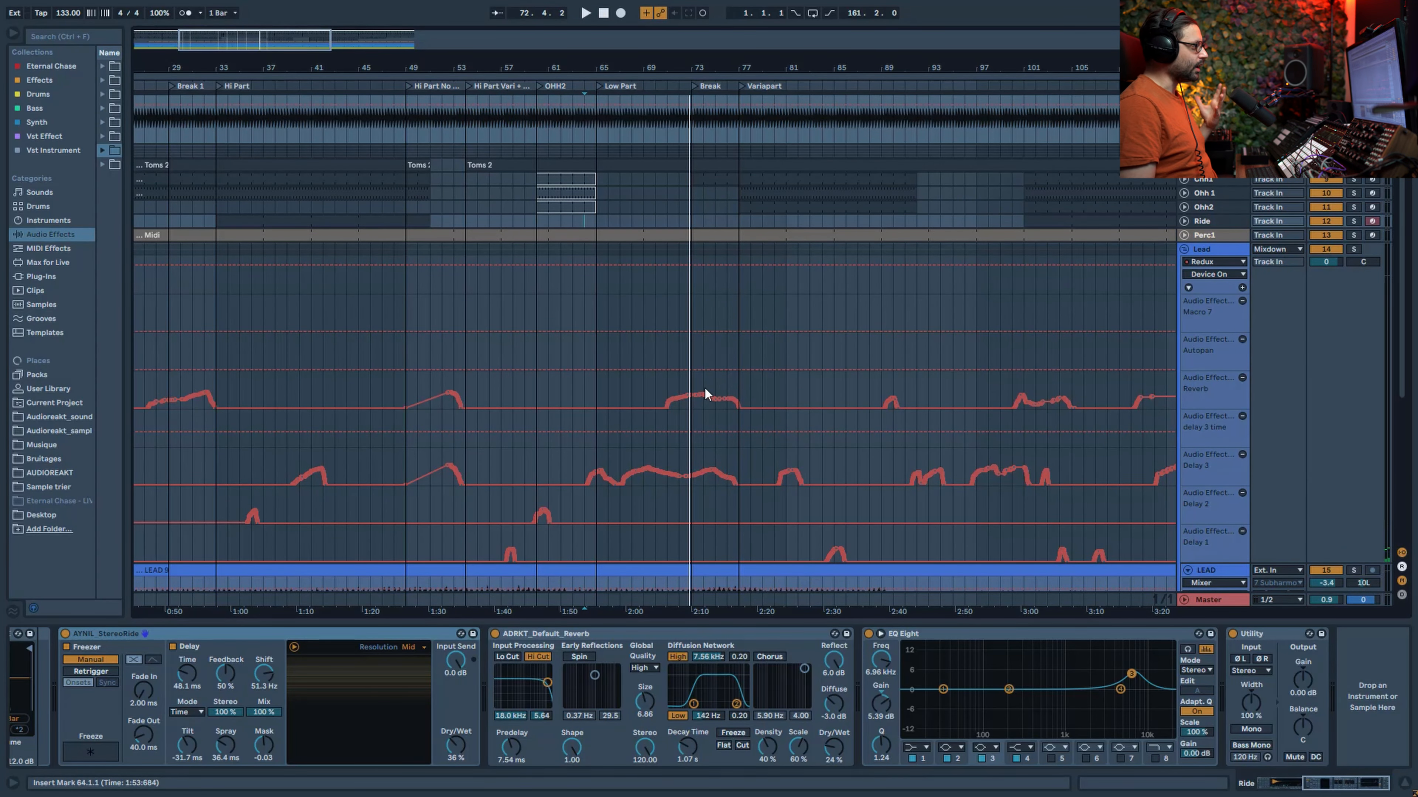
Examine the Lead Reverb and Delay 3 automation curves across the Break section.
{"action": "scroll", "coordinate": [726, 413], "scroll_direction": "down", "scroll_amount": 3}
{"action": "scroll", "coordinate": [726, 474], "scroll_direction": "down", "scroll_amount": 5}
{"action": "scroll", "coordinate": [721, 504], "scroll_direction": "up", "scroll_amount": 2}
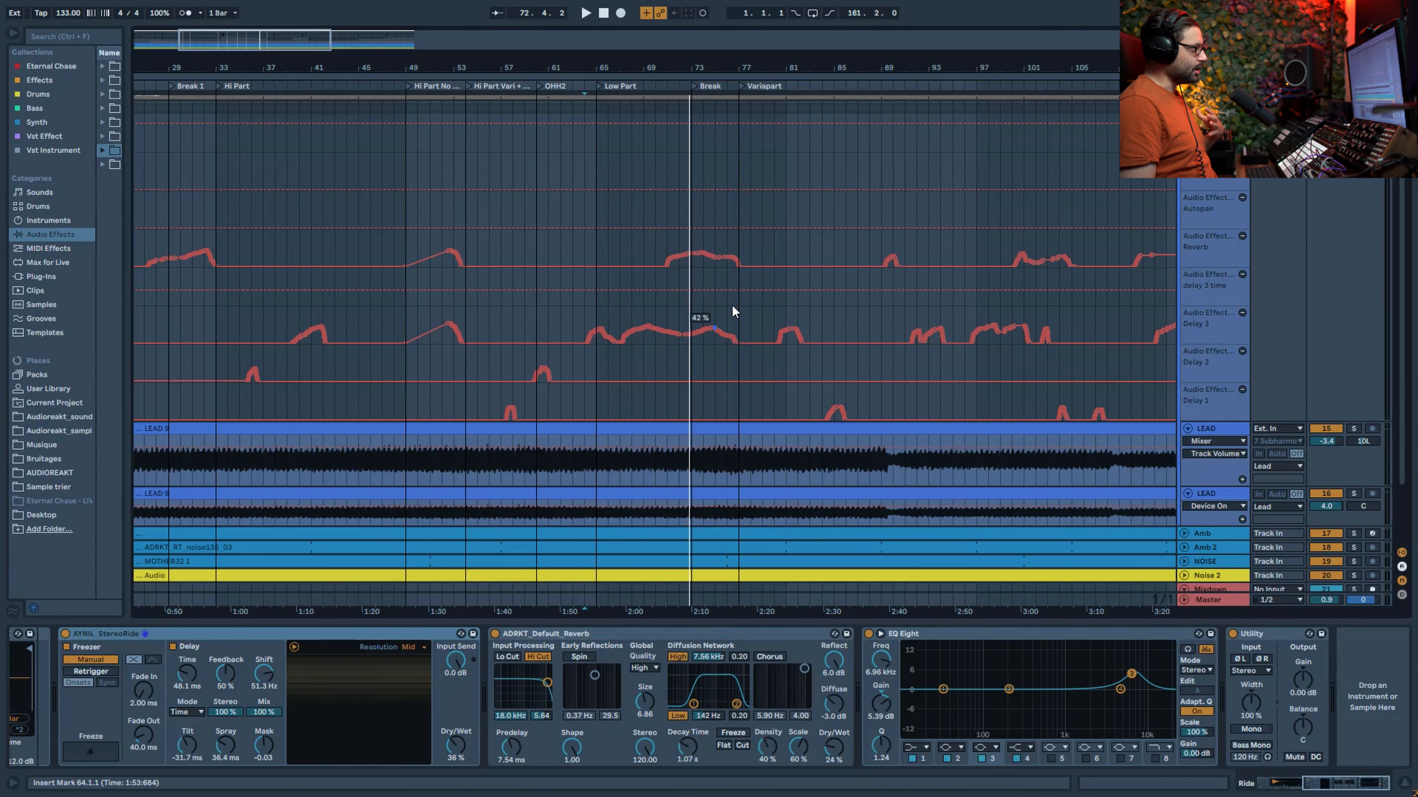
{"action": "scroll", "coordinate": [726, 309], "scroll_direction": "up", "scroll_amount": 6}
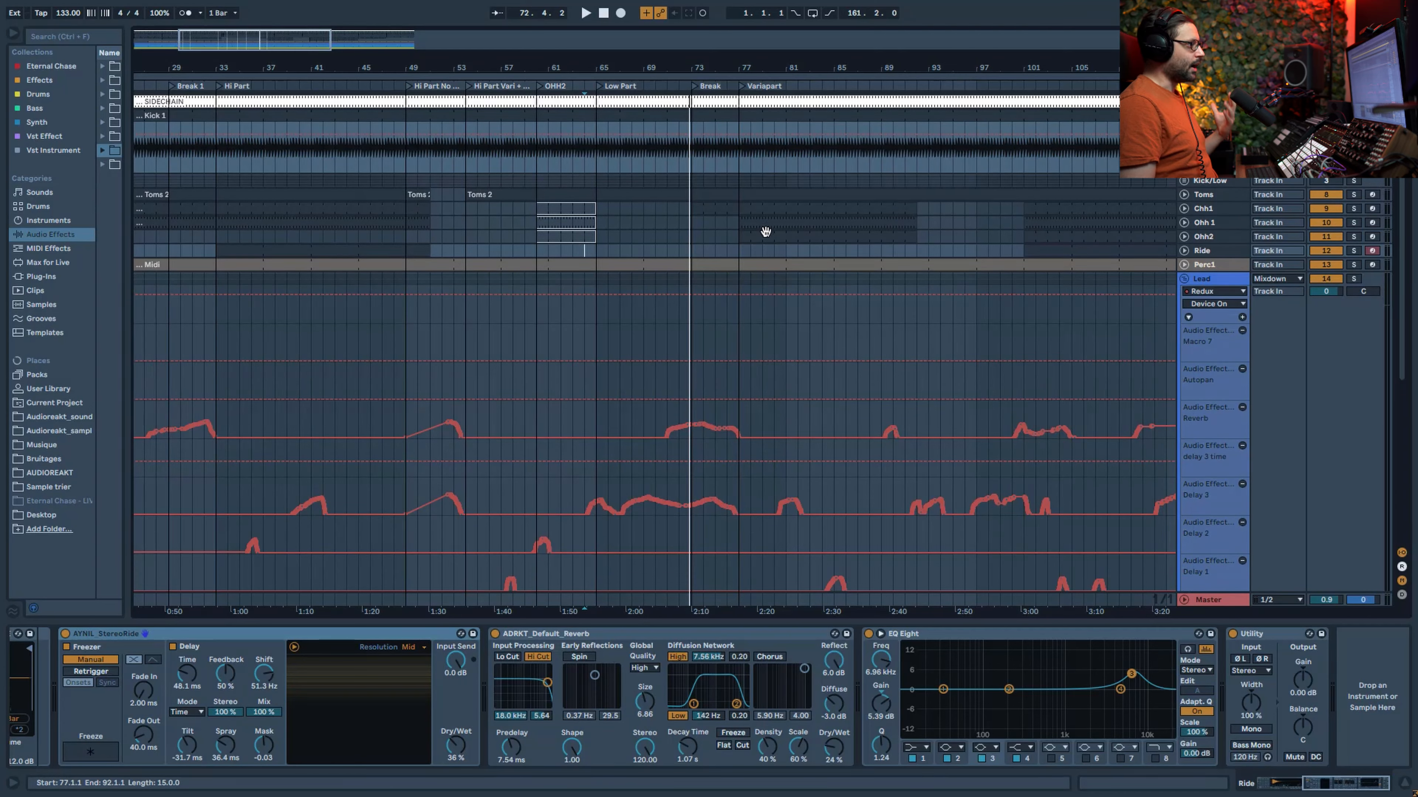
Show most of the arrangement and inspect the Chh1, Ohh 1, Ride and Ohh2 patterns, ending on the Ohh2 clip at bar 77.
{"action": "left_click", "coordinate": [1206, 236]}
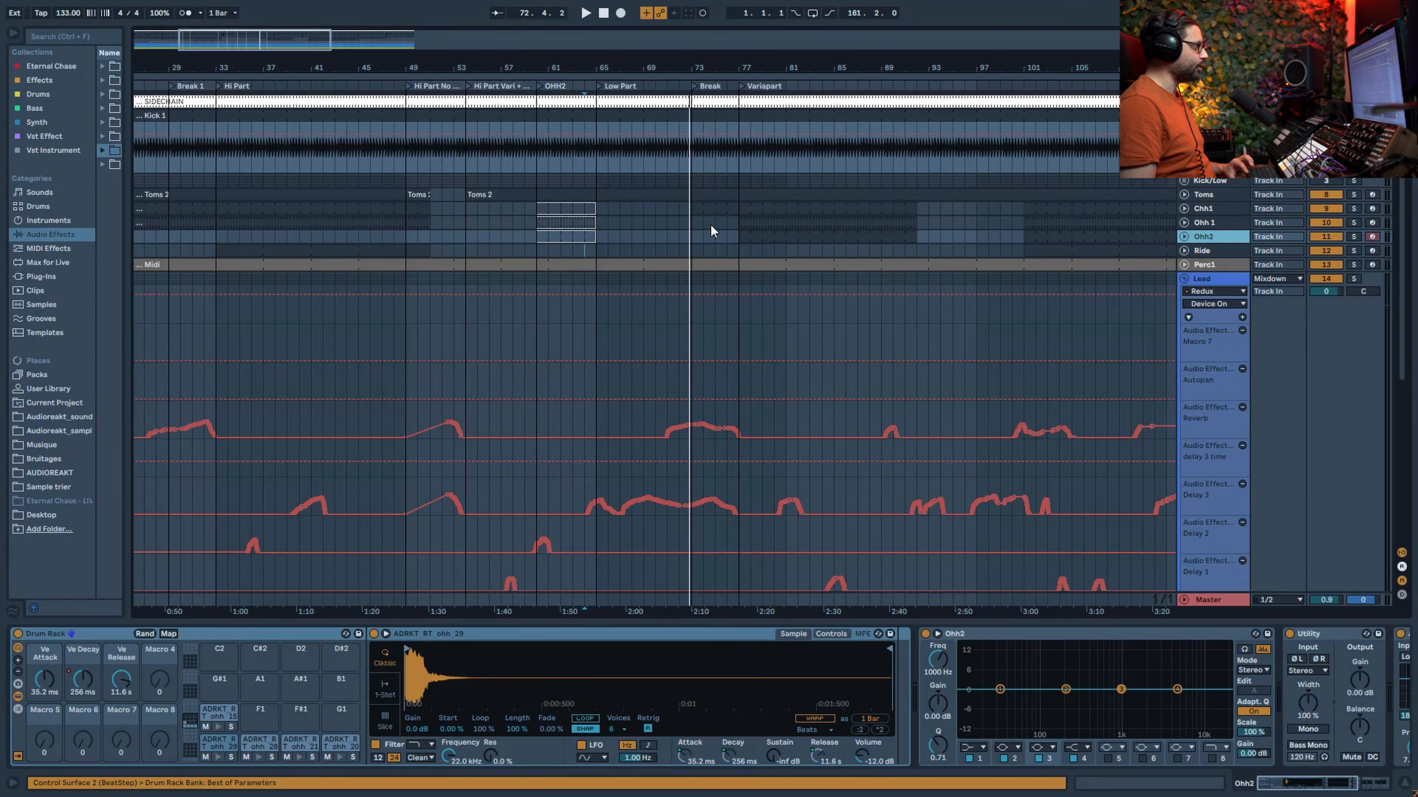
{"action": "left_click_drag", "start_coordinate": [322, 36], "coordinate": [319, 13]}
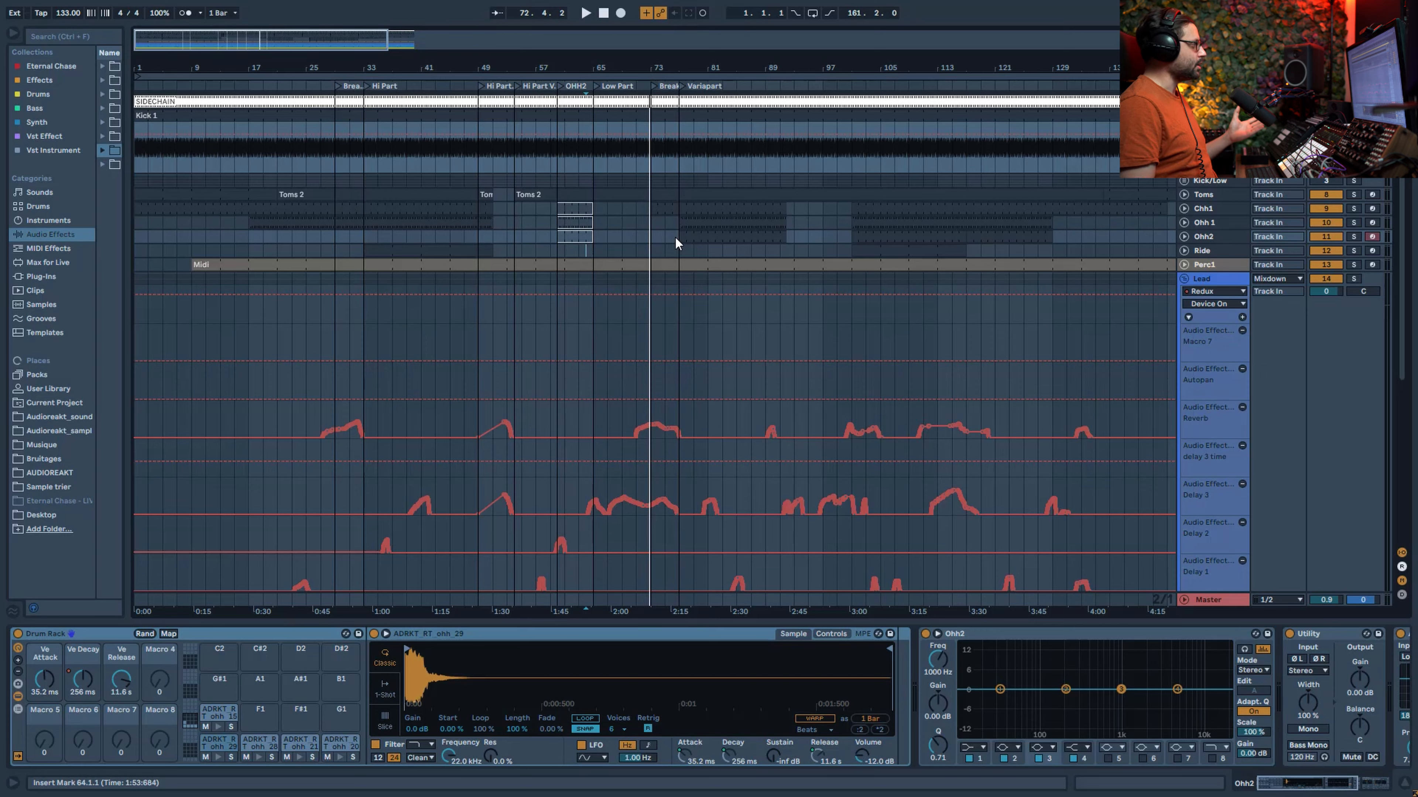
{"action": "left_click", "coordinate": [145, 212]}
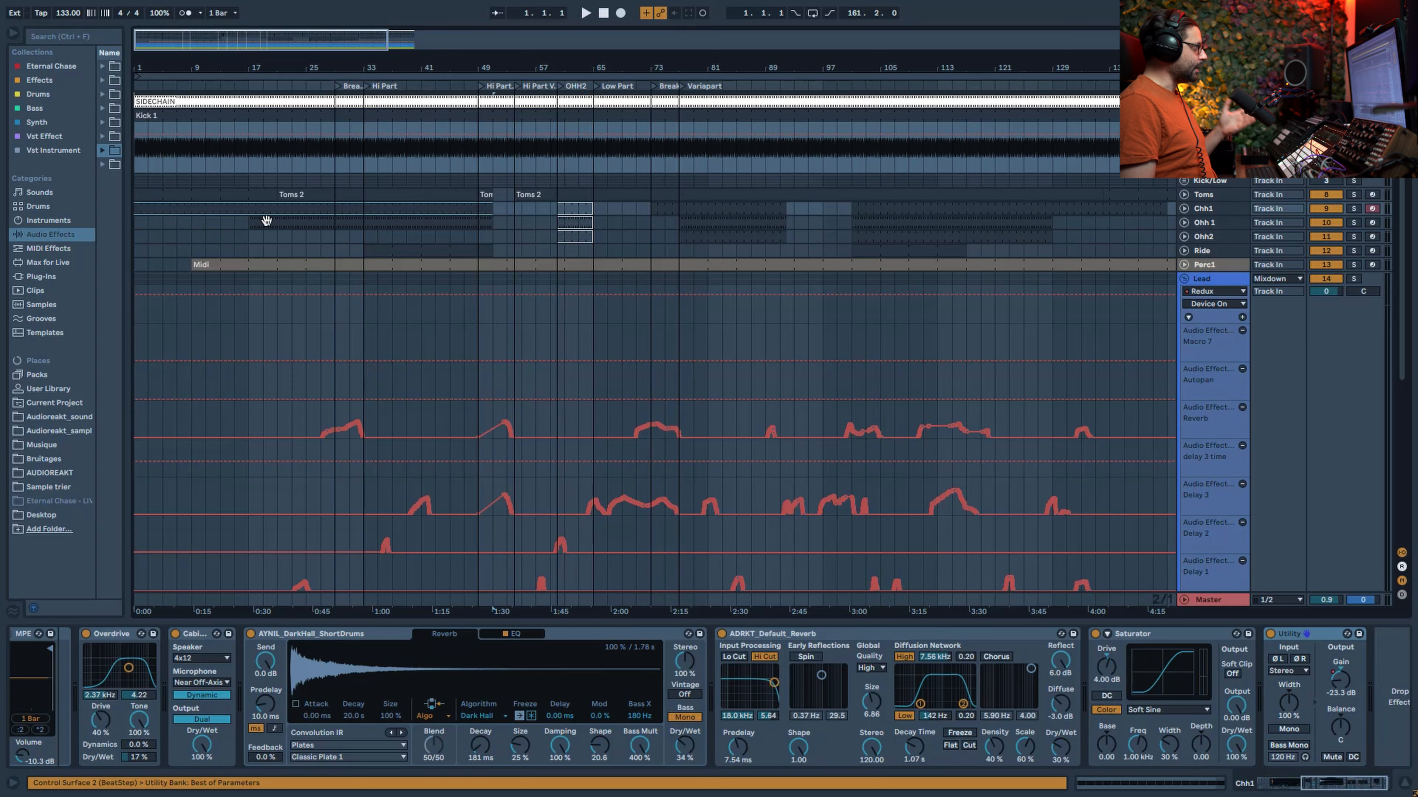
{"action": "left_click", "coordinate": [267, 221]}
{"action": "left_click", "coordinate": [389, 248]}
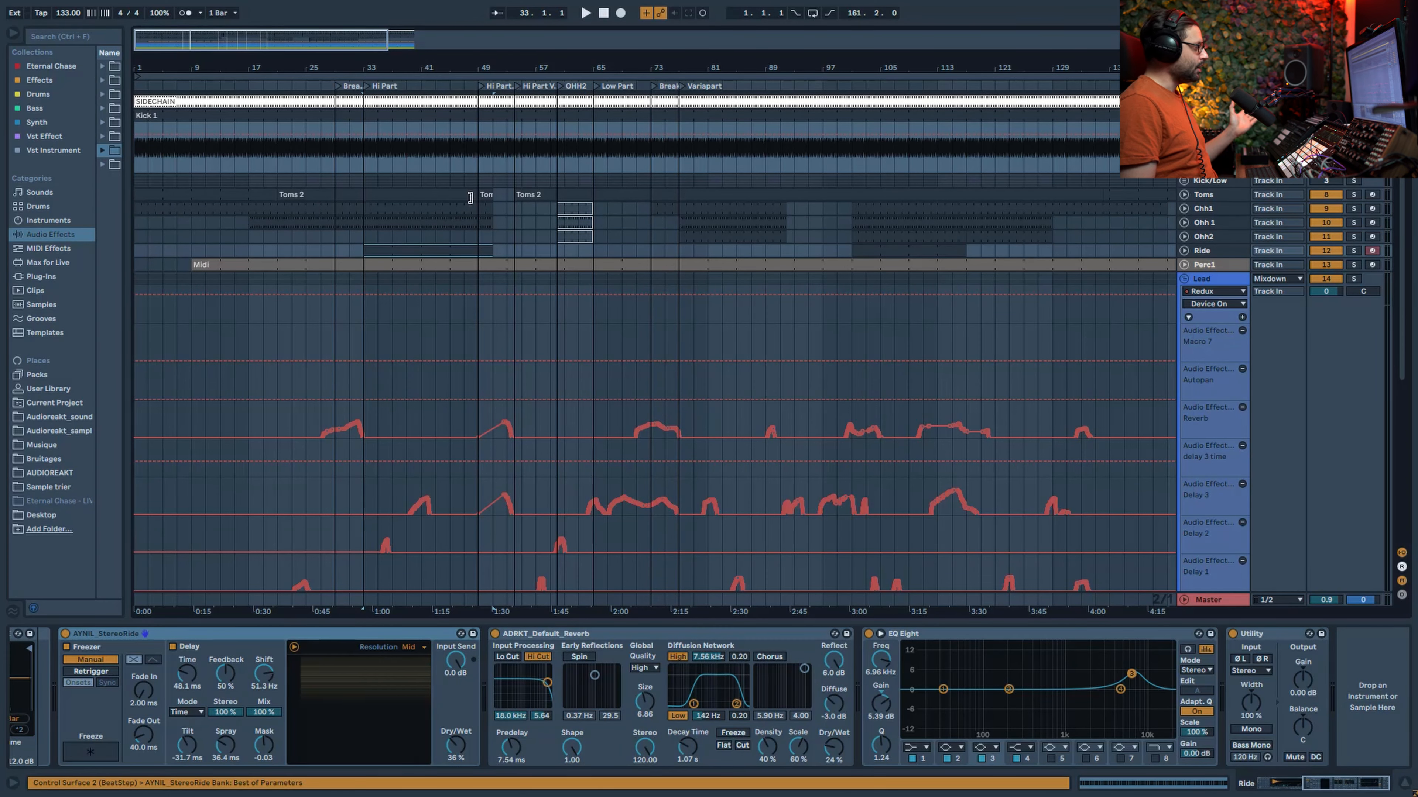
{"action": "left_click", "coordinate": [652, 222]}
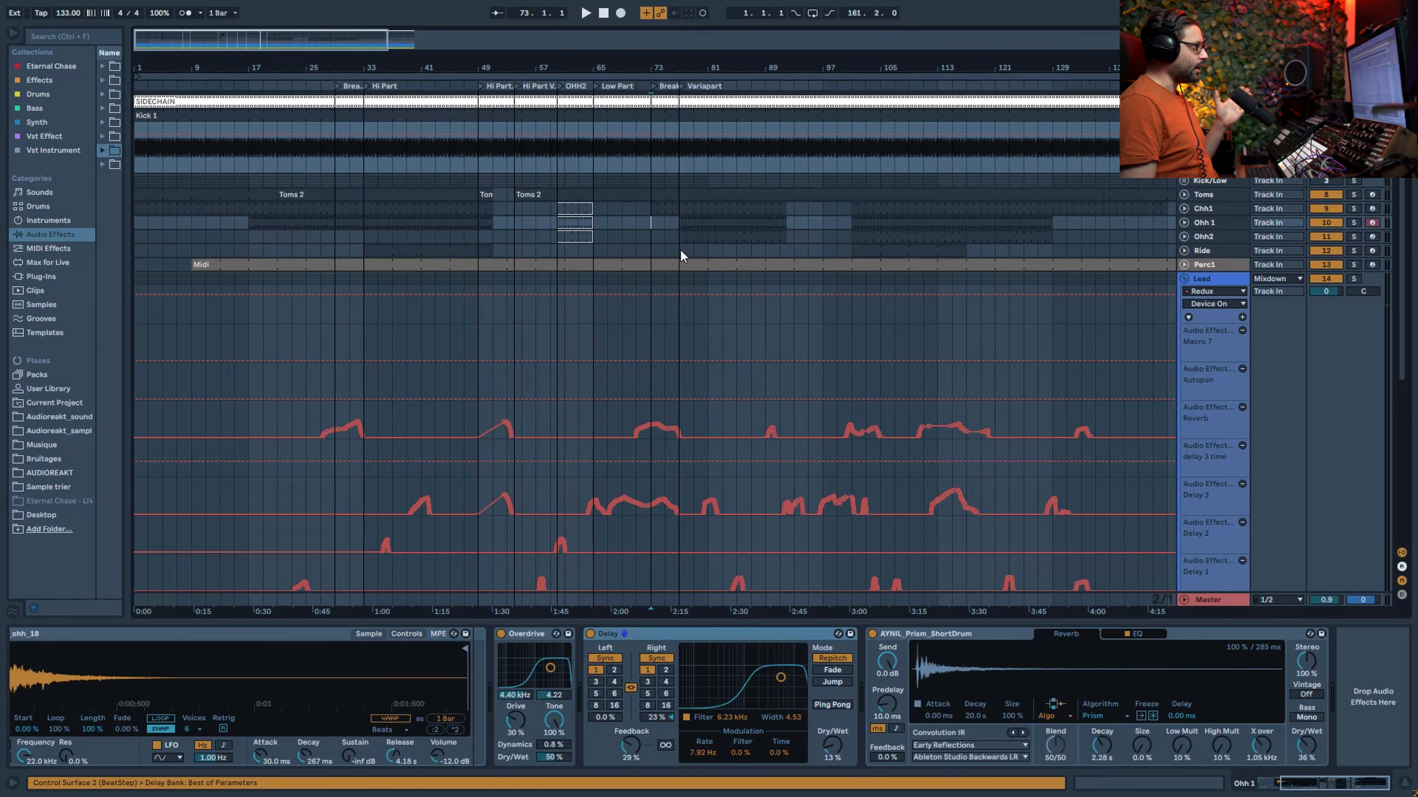
{"action": "left_click", "coordinate": [687, 236]}
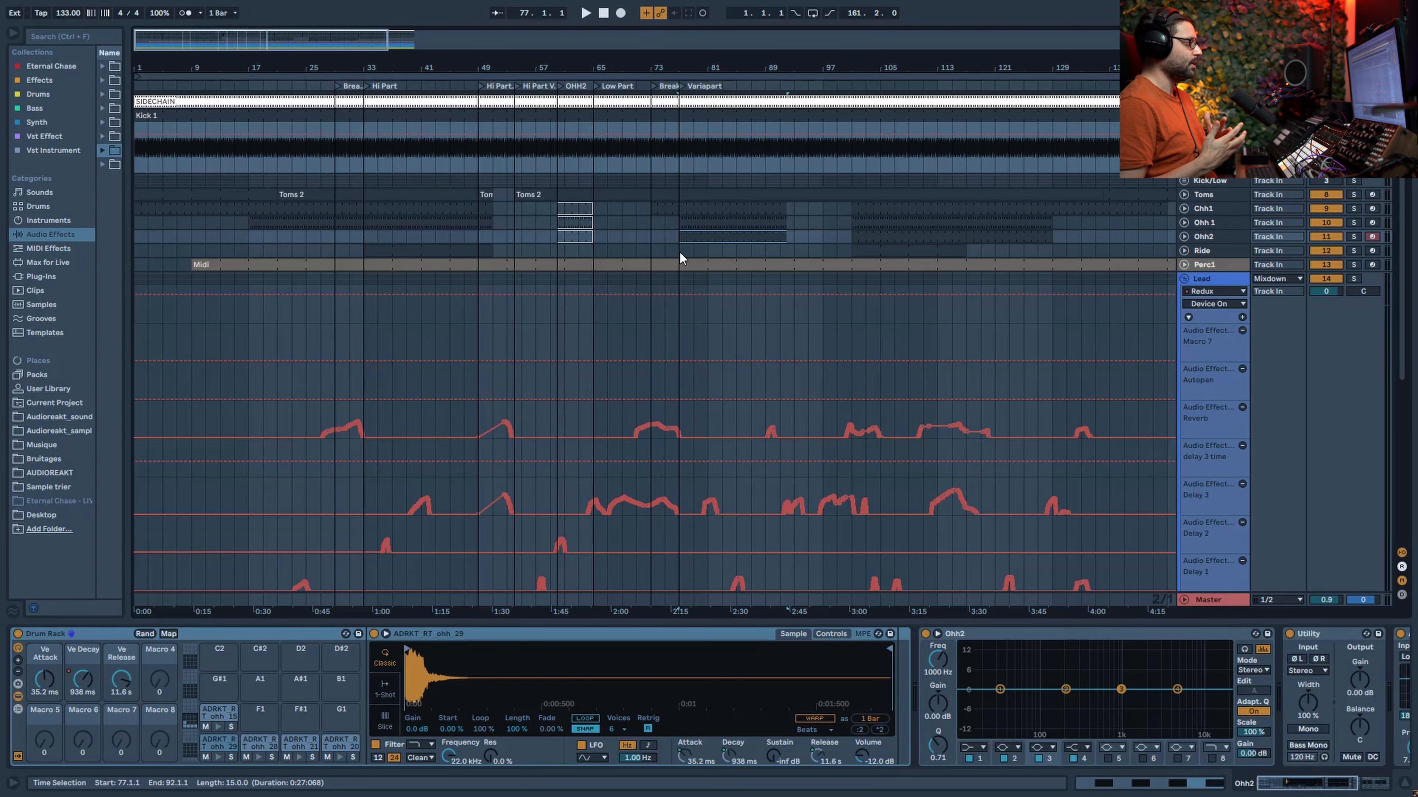
Play from bar 73 through the Break into Variapart, following the Lead and Mixdown EQ Eight automation.
{"action": "left_click", "coordinate": [652, 254]}
{"action": "key", "text": "space"}
{"action": "scroll", "coordinate": [734, 231], "scroll_direction": "down", "scroll_amount": 1}
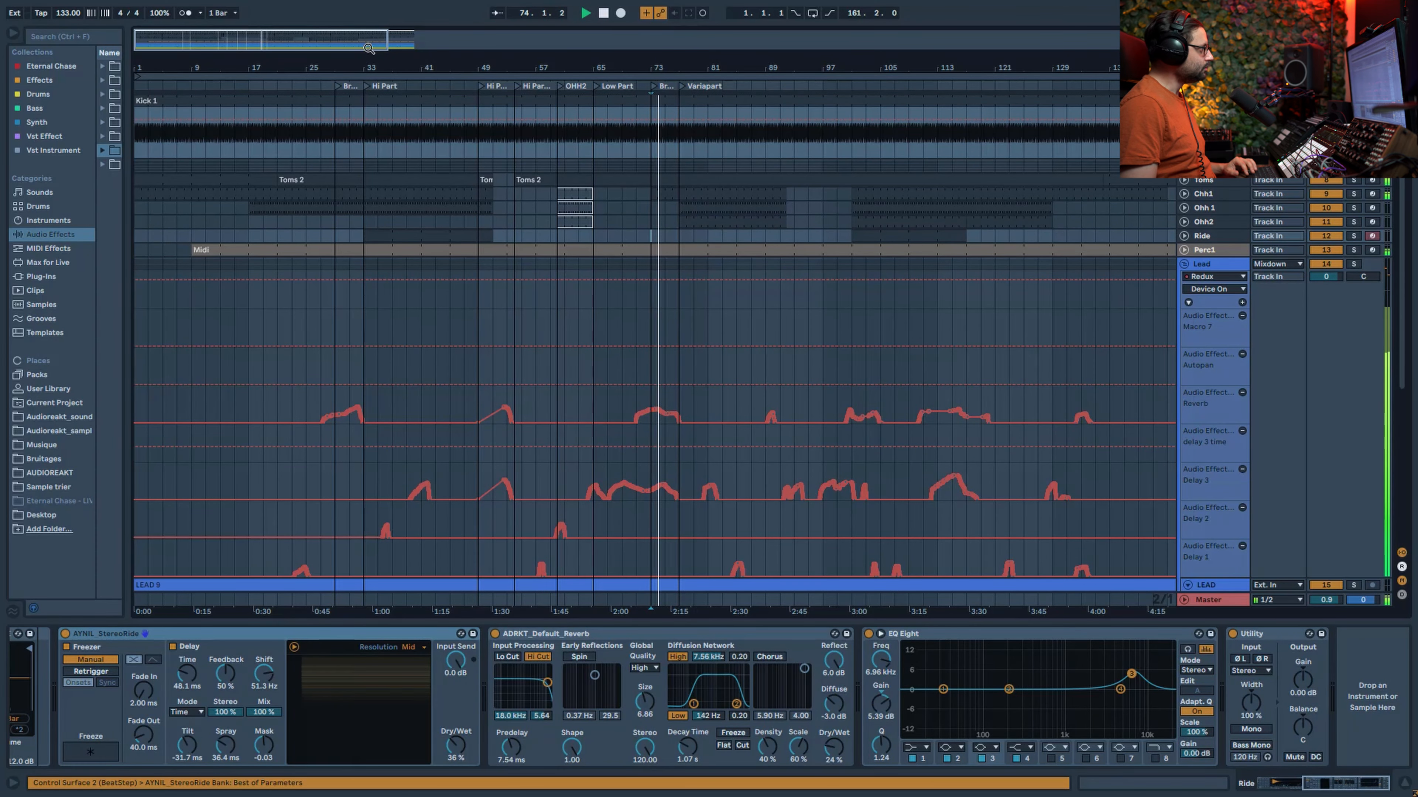
{"action": "left_click_drag", "start_coordinate": [368, 45], "coordinate": [368, 62]}
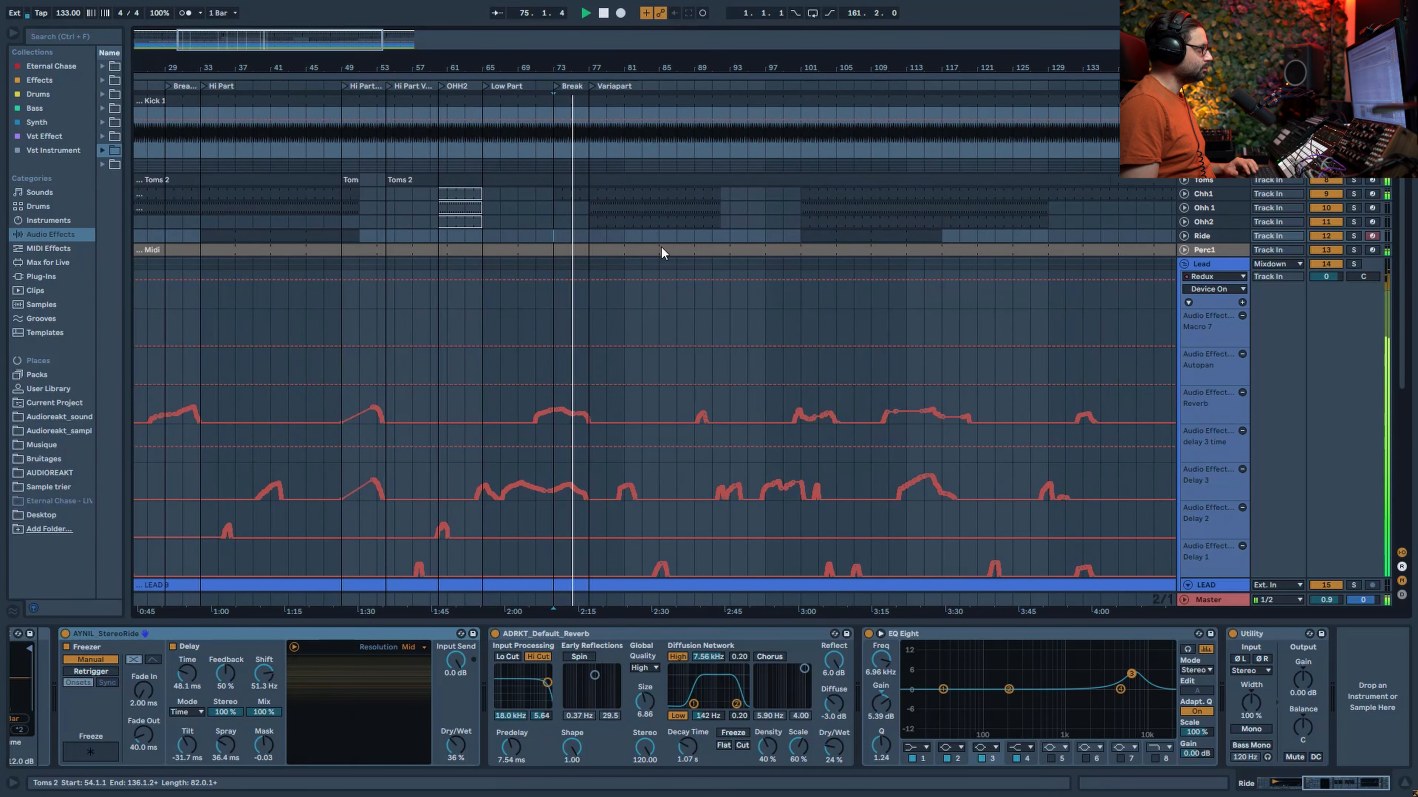
{"action": "scroll", "coordinate": [624, 237], "scroll_direction": "up", "scroll_amount": 1}
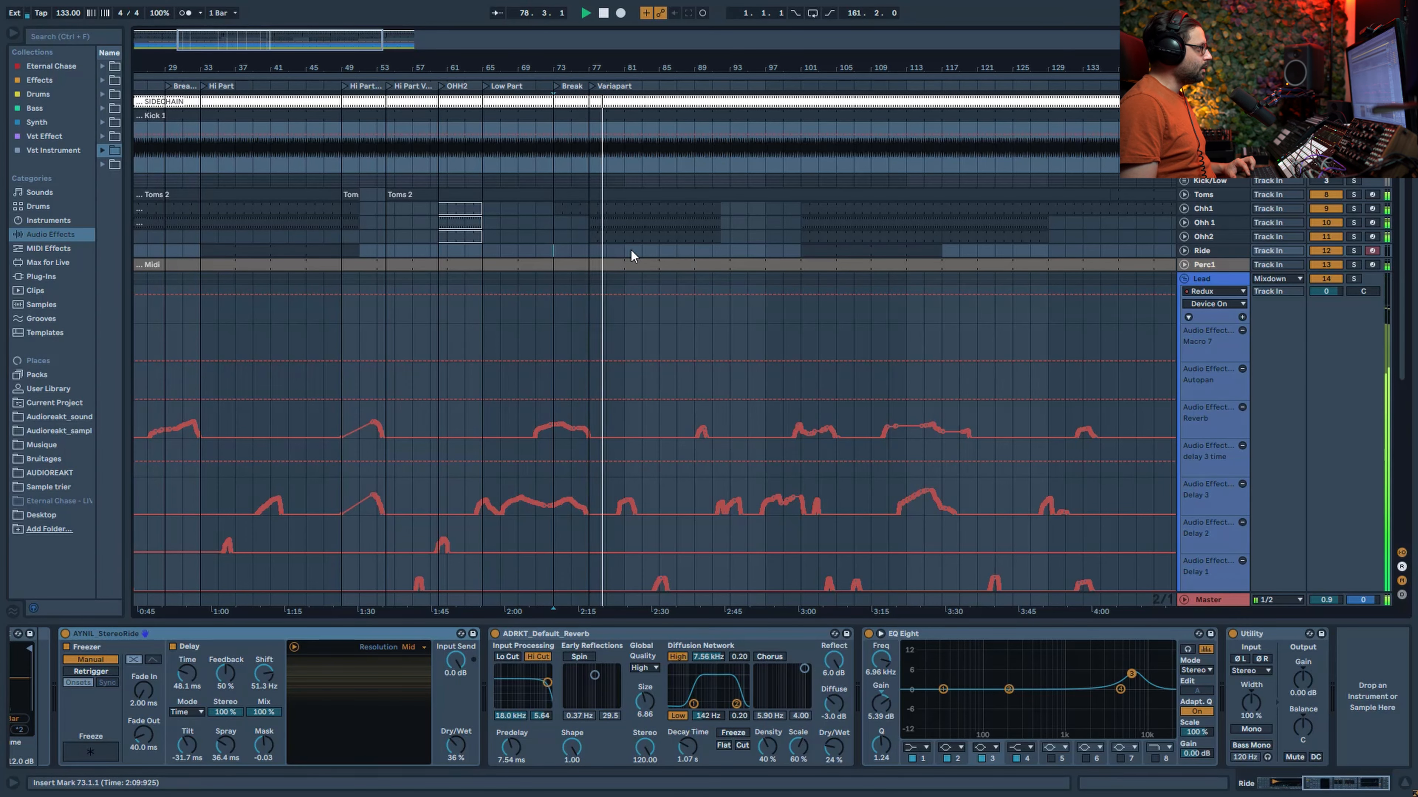
{"action": "scroll", "coordinate": [718, 286], "scroll_direction": "down", "scroll_amount": 3}
{"action": "scroll", "coordinate": [719, 316], "scroll_direction": "down", "scroll_amount": 2}
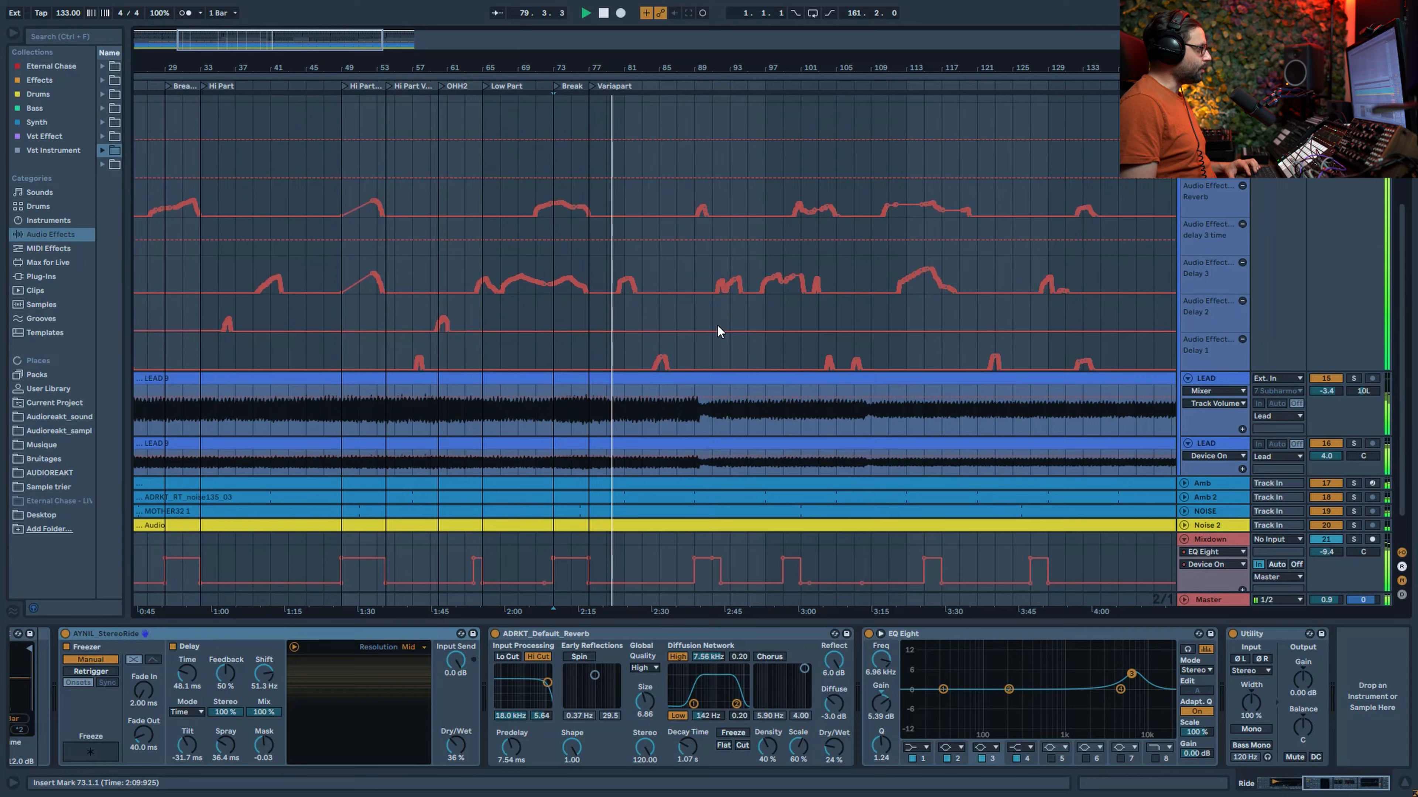
{"action": "scroll", "coordinate": [748, 316], "scroll_direction": "up", "scroll_amount": 6}
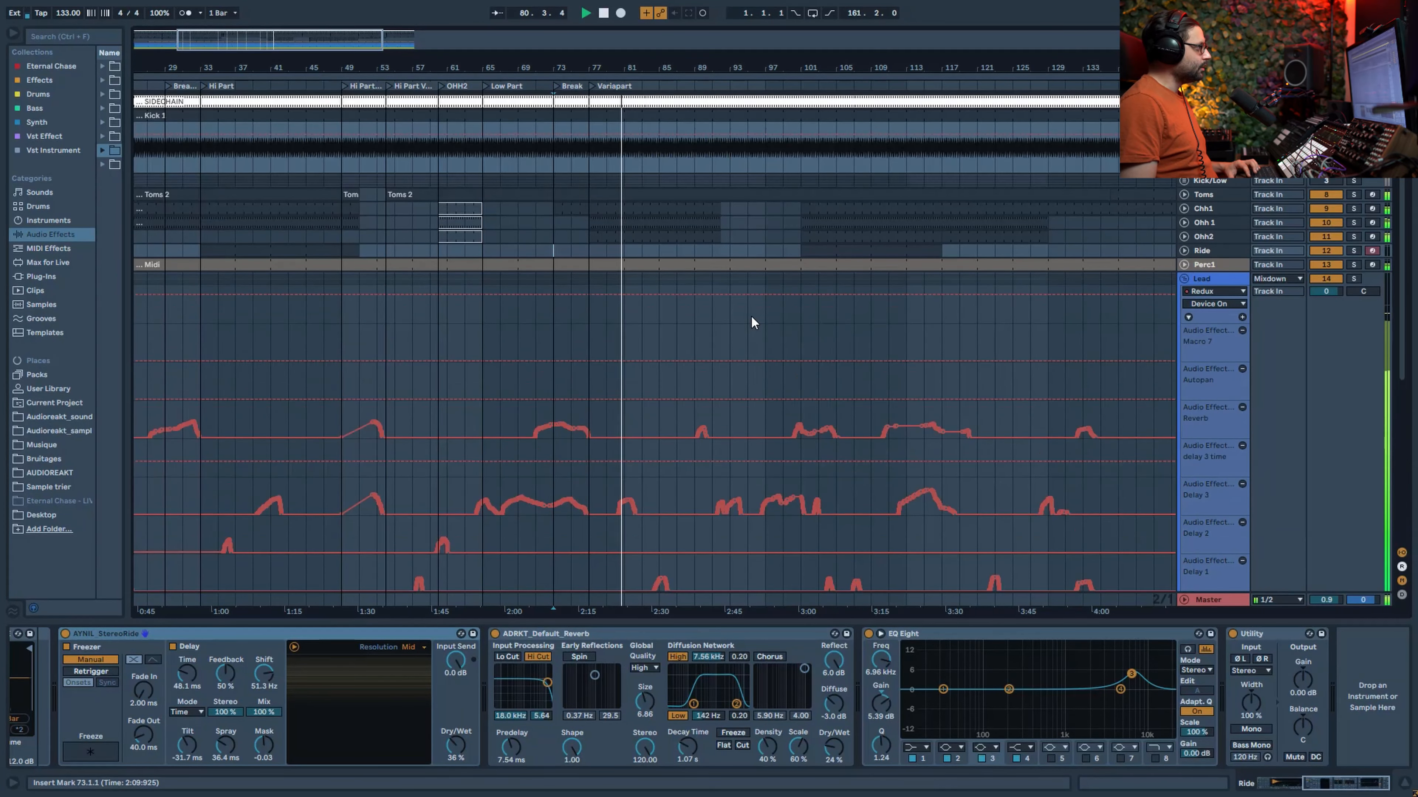
{"action": "scroll", "coordinate": [751, 317], "scroll_direction": "down", "scroll_amount": 5}
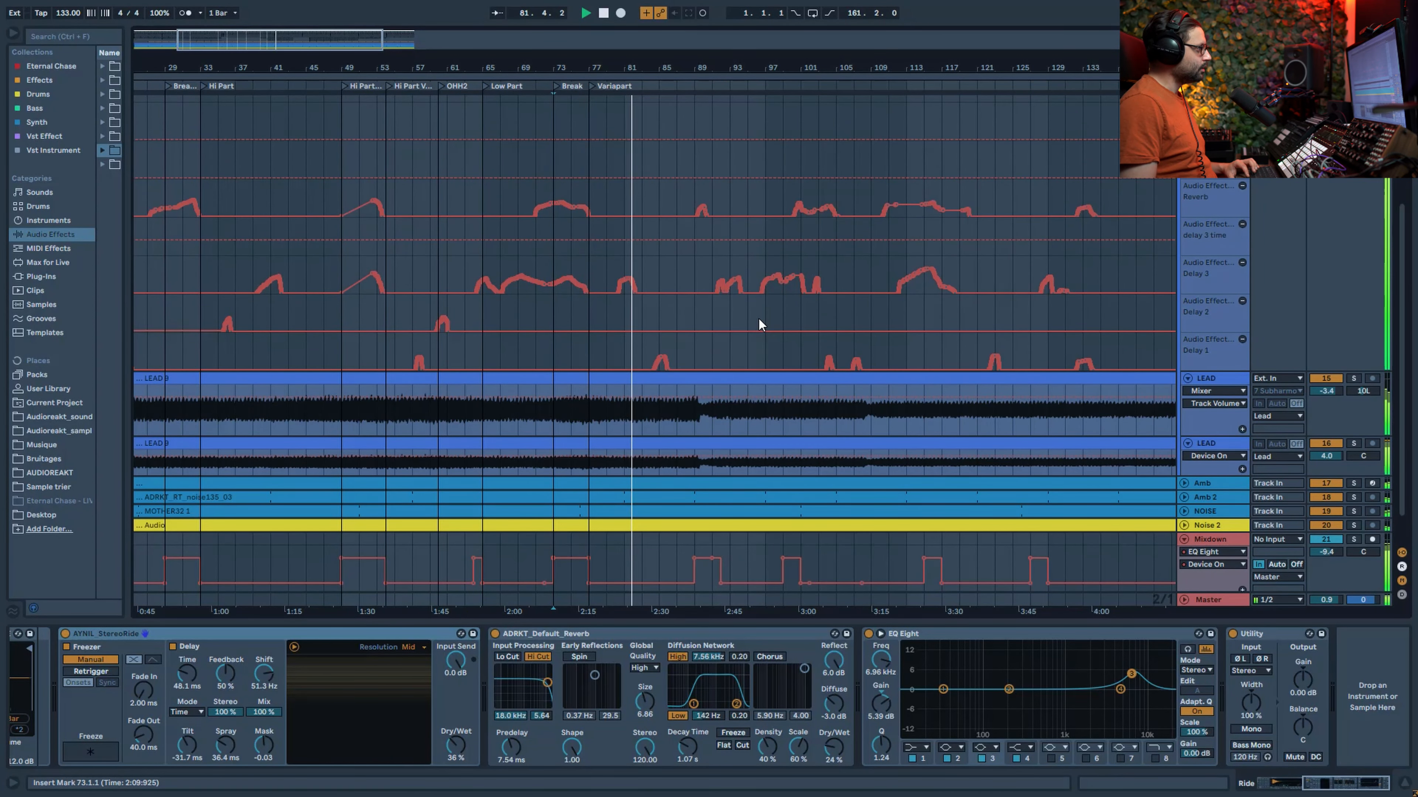
{"action": "scroll", "coordinate": [734, 318], "scroll_direction": "up", "scroll_amount": 3}
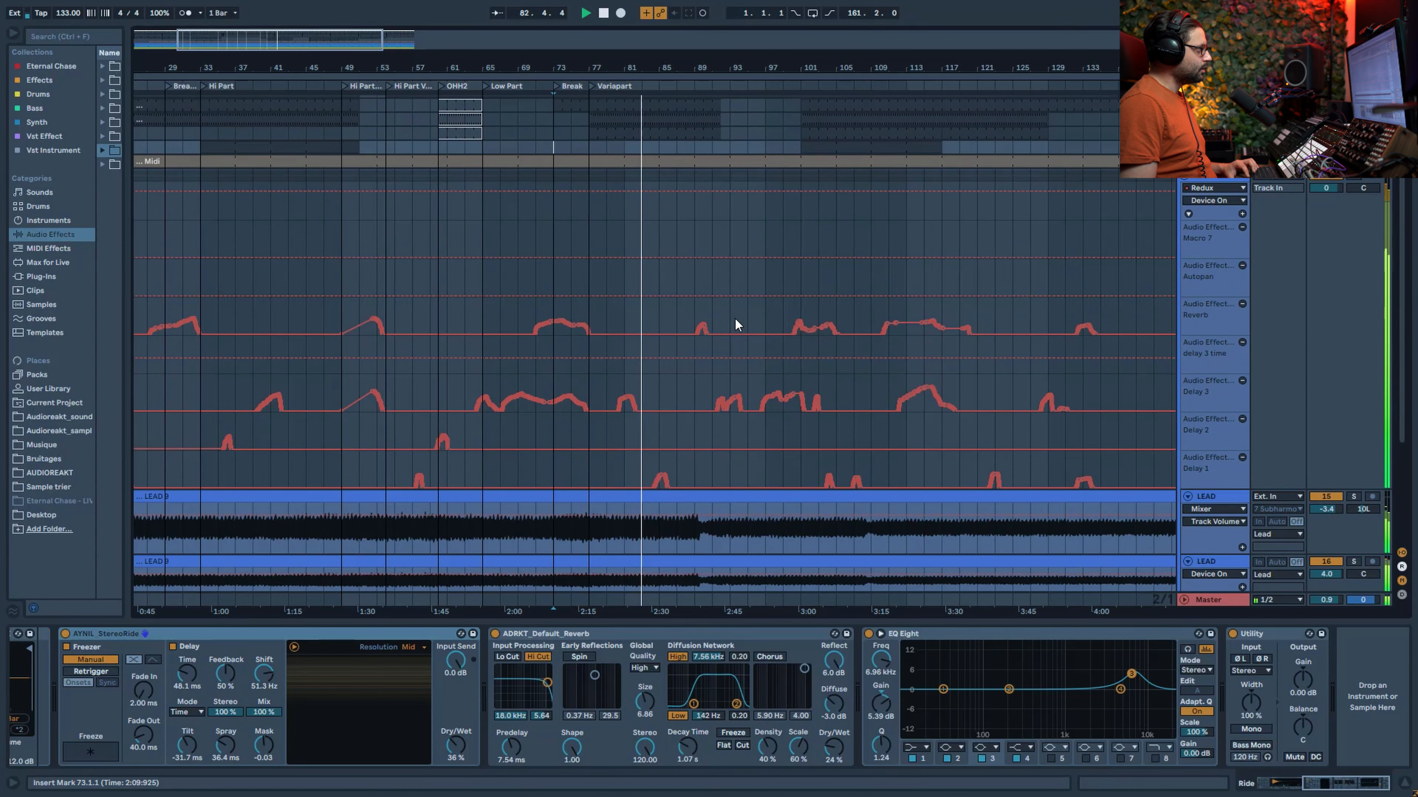
{"action": "scroll", "coordinate": [737, 318], "scroll_direction": "up", "scroll_amount": 3}
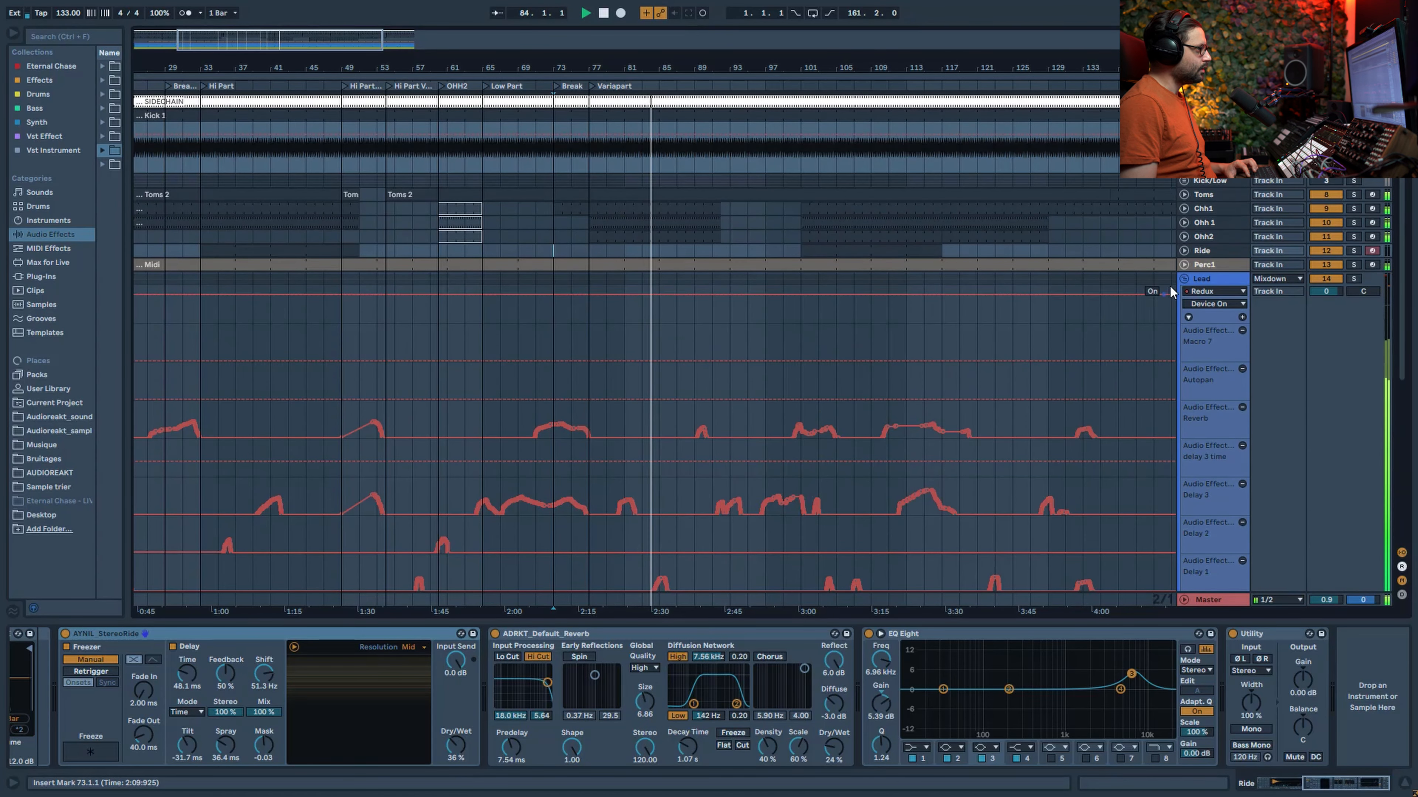
Collapse the Lead automation, play from the Mixdown EQ Eight switch-on at bar 89, and reopen the Lead automation.
{"action": "left_click", "coordinate": [1184, 278]}
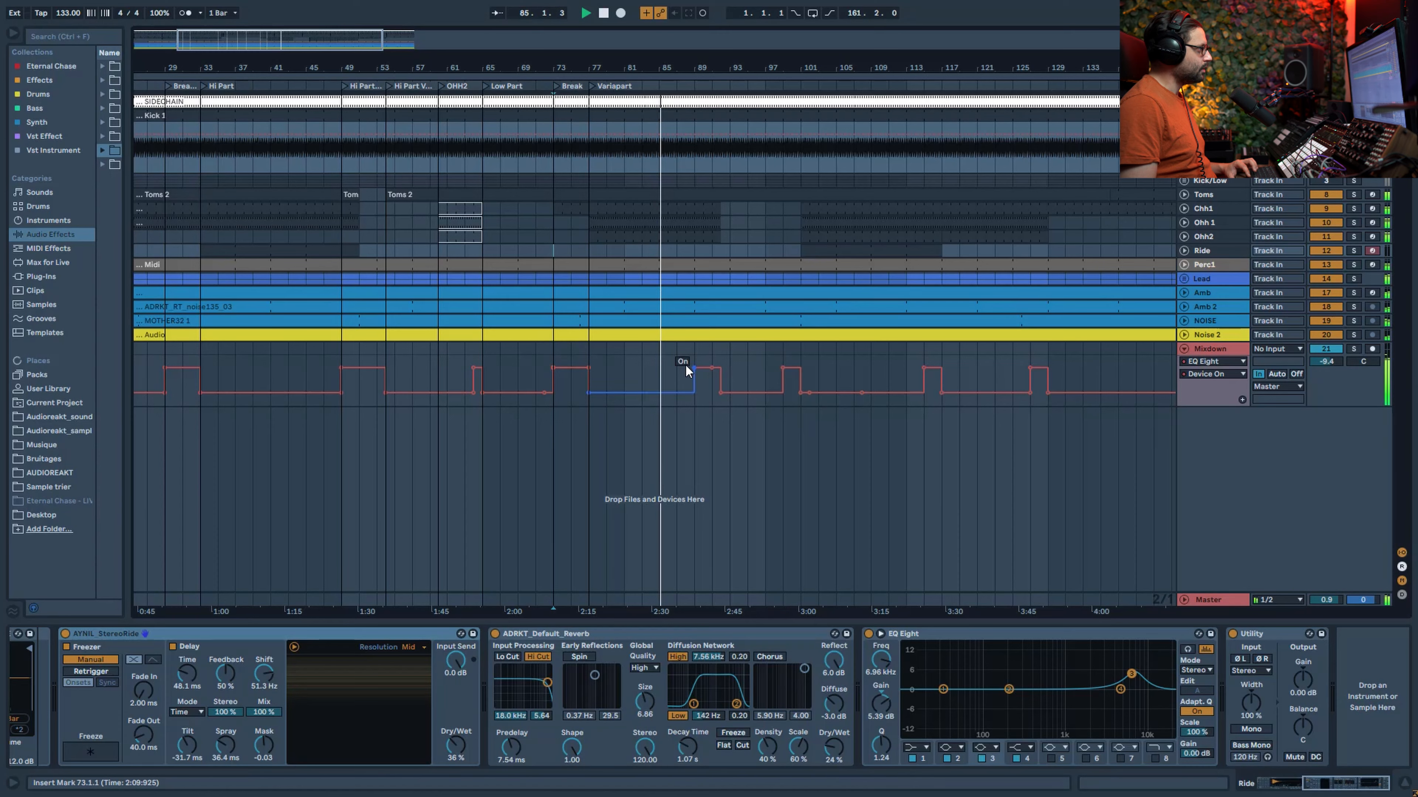
{"action": "left_click", "coordinate": [693, 403]}
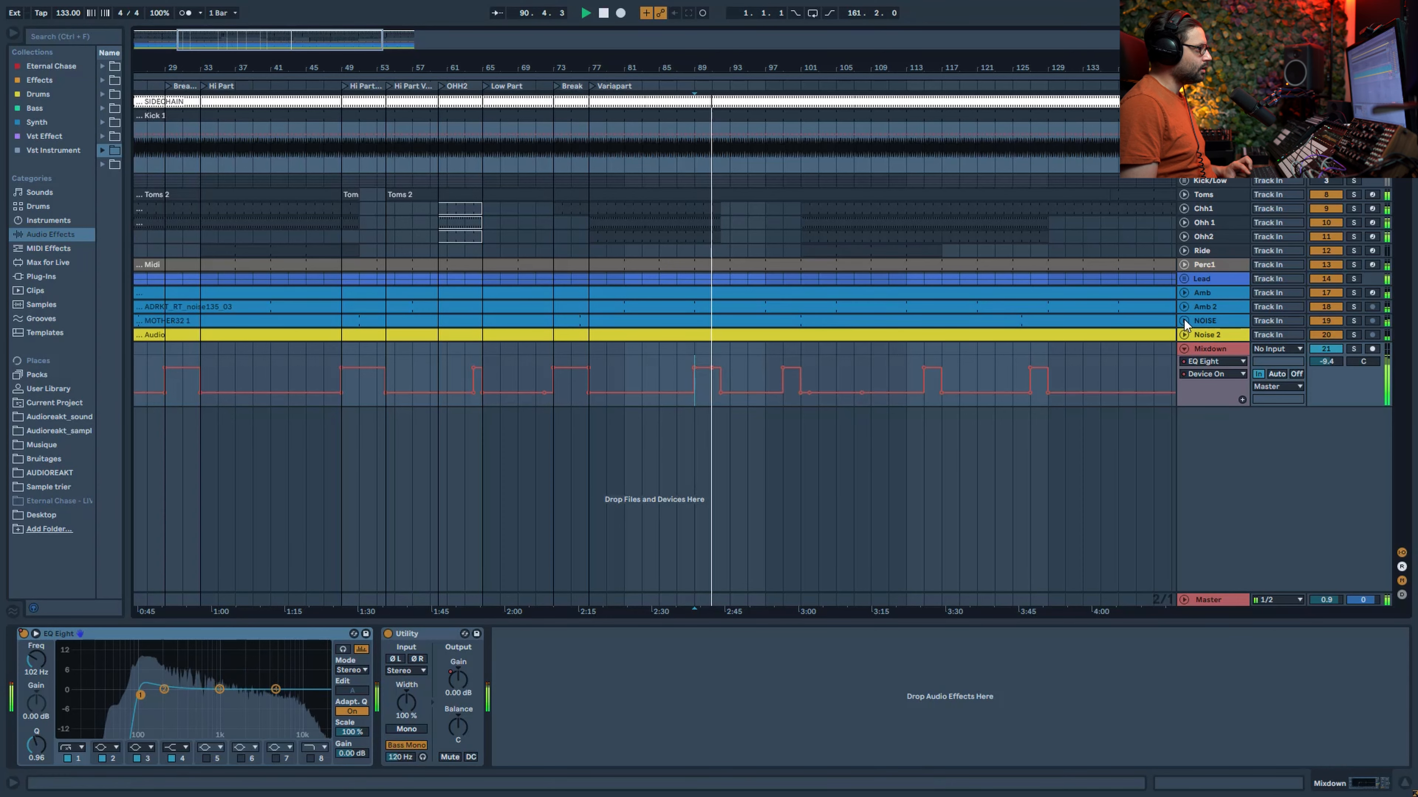
{"action": "left_click", "coordinate": [1183, 278]}
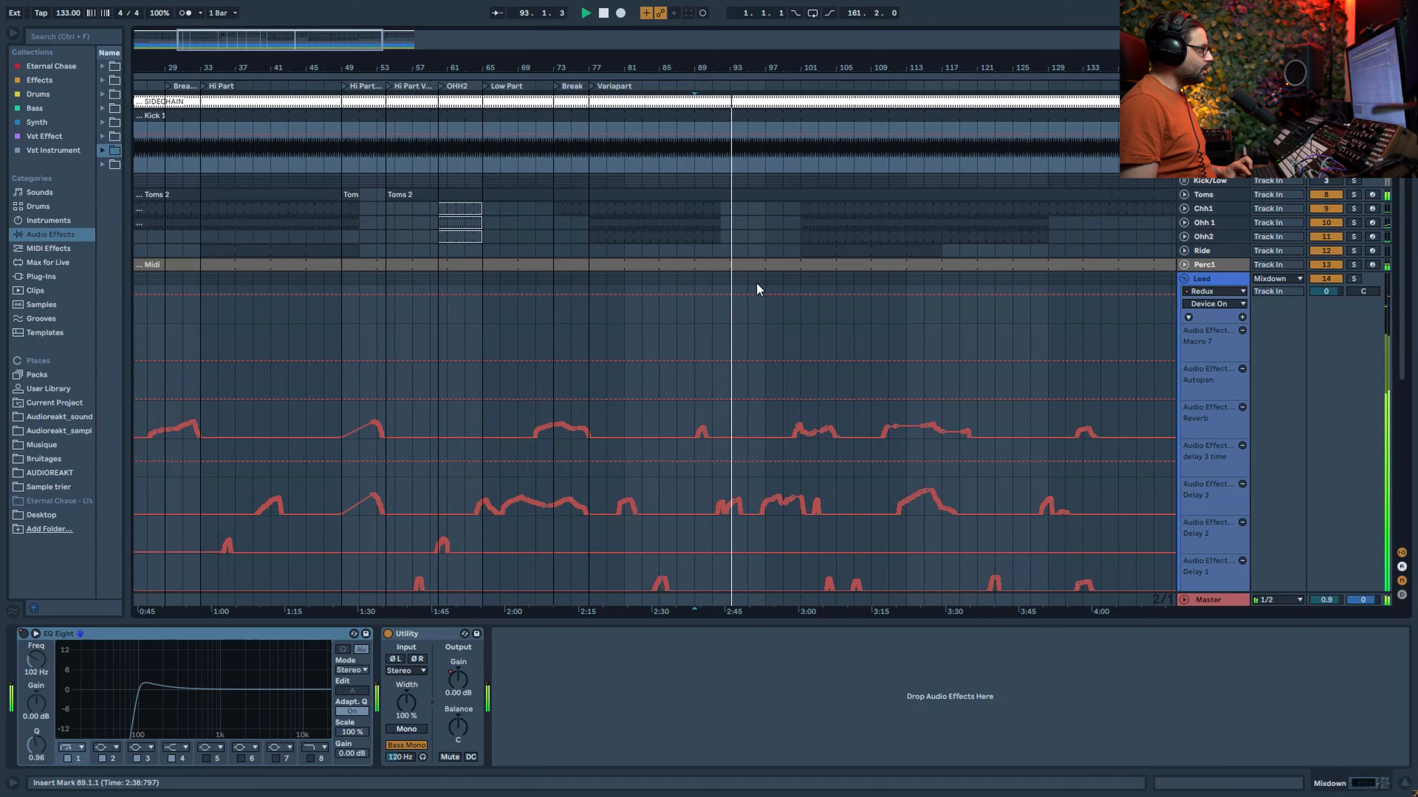
Compare the Lead delay automation around bar 94 with the Mixdown automation and drum clips, stopping playback.
{"action": "scroll", "coordinate": [759, 282], "scroll_direction": "down", "scroll_amount": 3}
{"action": "scroll", "coordinate": [780, 260], "scroll_direction": "down", "scroll_amount": 2}
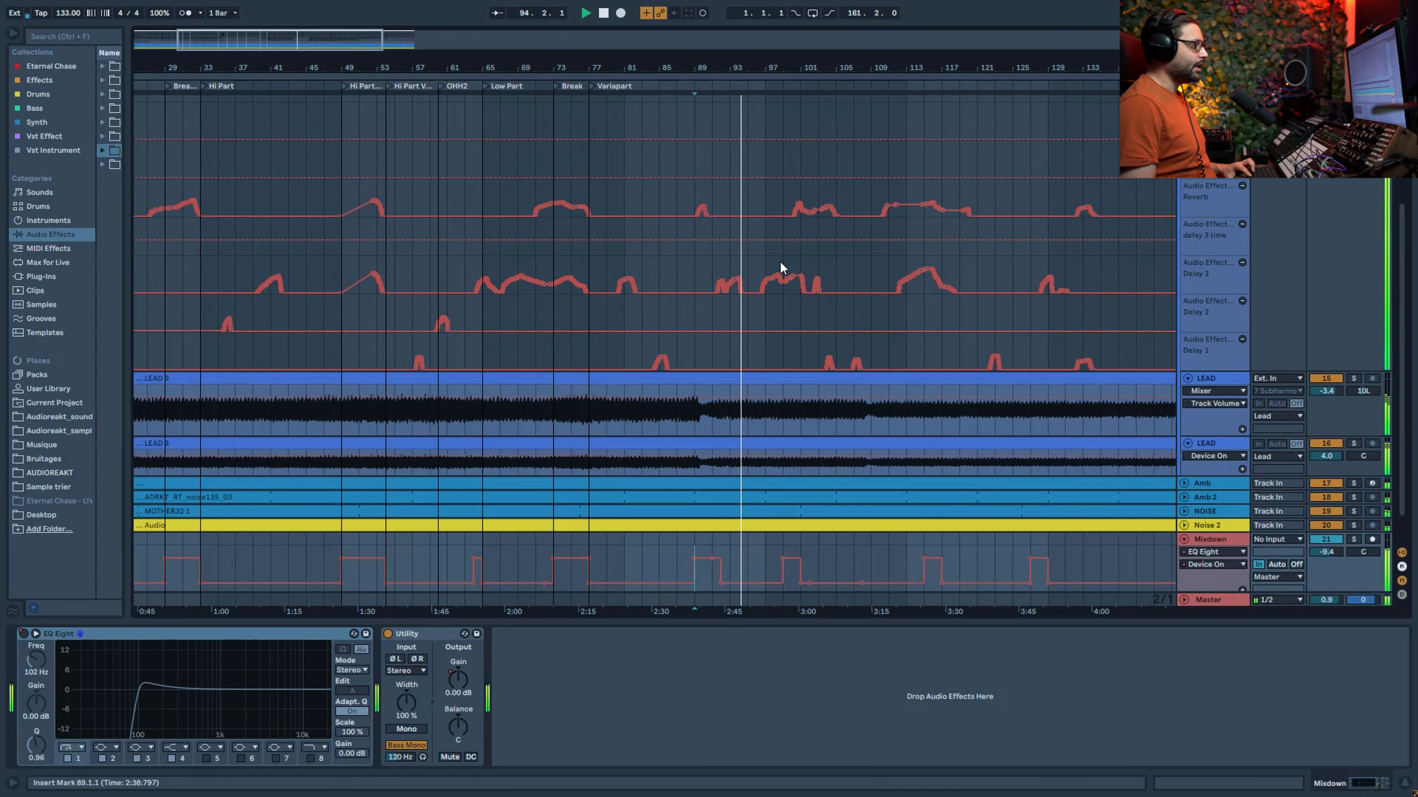
{"action": "scroll", "coordinate": [720, 393], "scroll_direction": "up", "scroll_amount": 3}
{"action": "scroll", "coordinate": [645, 392], "scroll_direction": "up", "scroll_amount": 4}
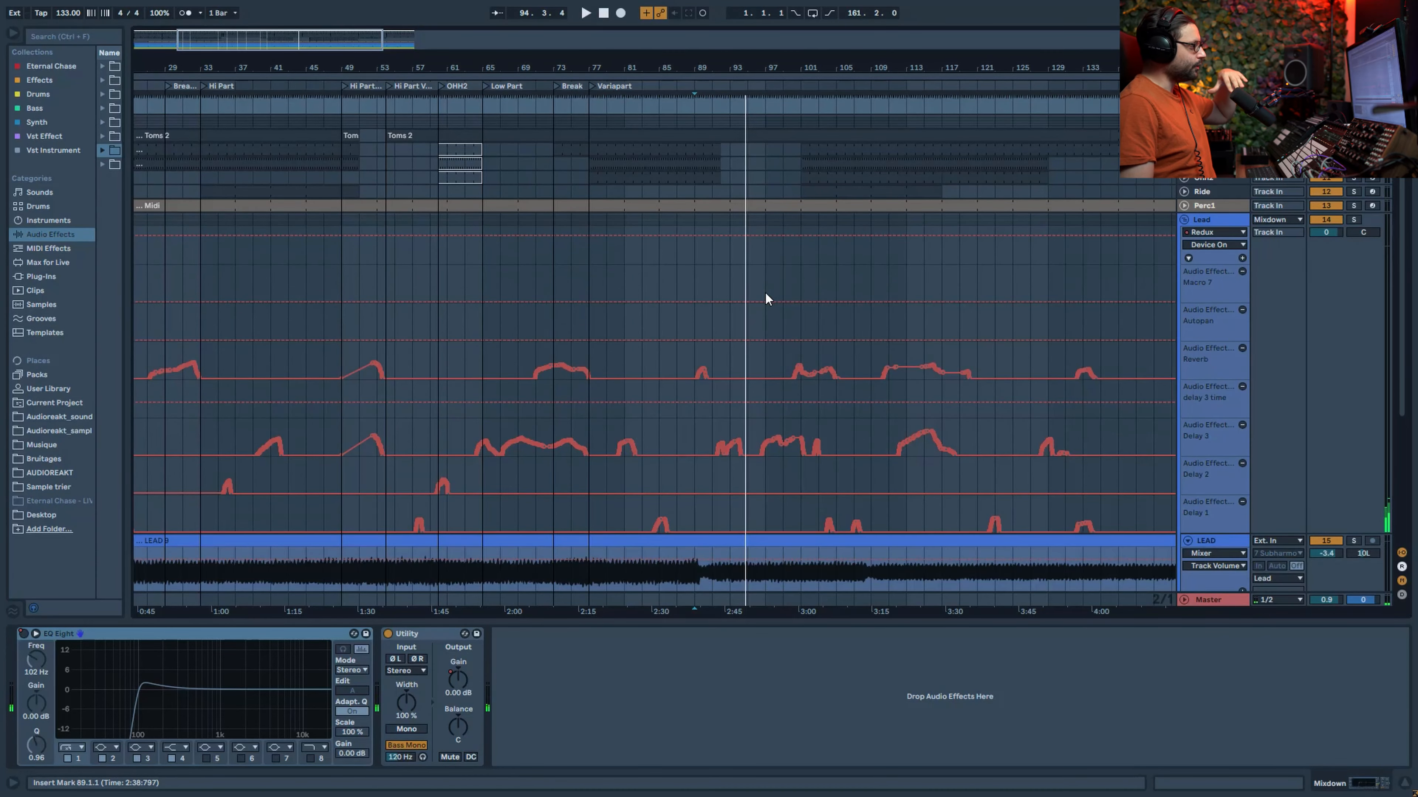
{"action": "scroll", "coordinate": [765, 294], "scroll_direction": "up", "scroll_amount": 2}
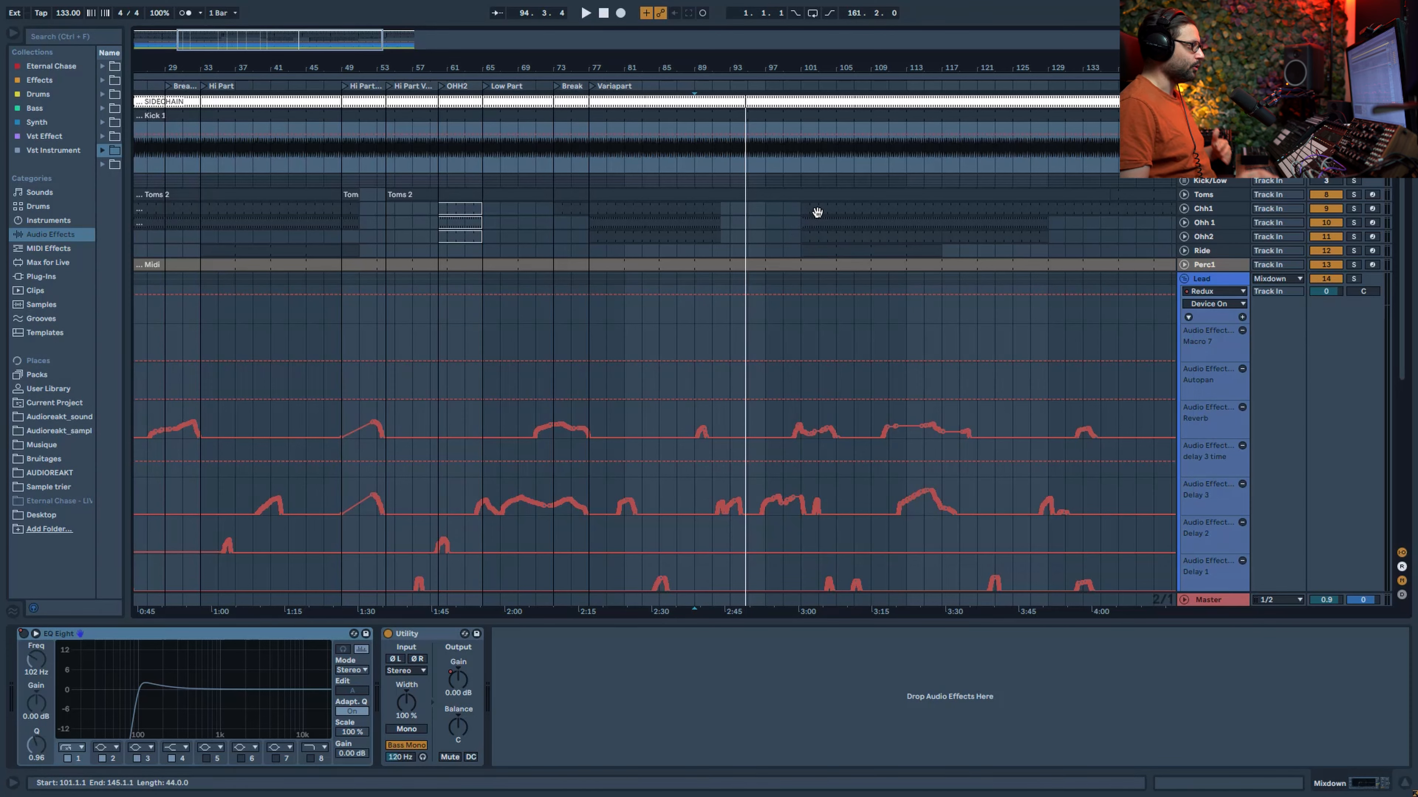
Play Variapart from bar 95 on the Ride track and follow the hi-hat clips and Lead automation past bar 101.
{"action": "left_click", "coordinate": [729, 248]}
{"action": "scroll", "coordinate": [759, 243], "scroll_direction": "down", "scroll_amount": 3}
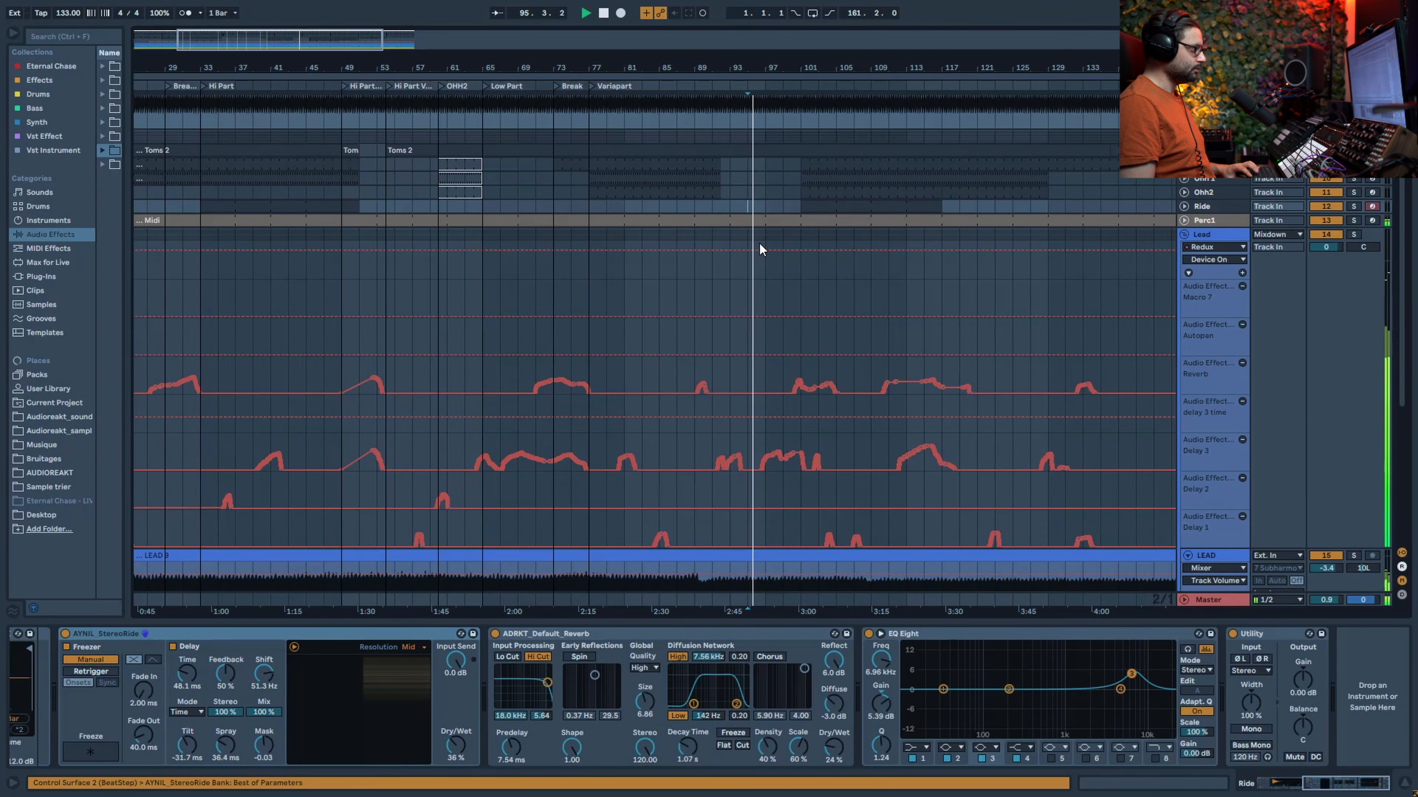
{"action": "scroll", "coordinate": [786, 236], "scroll_direction": "up", "scroll_amount": 1}
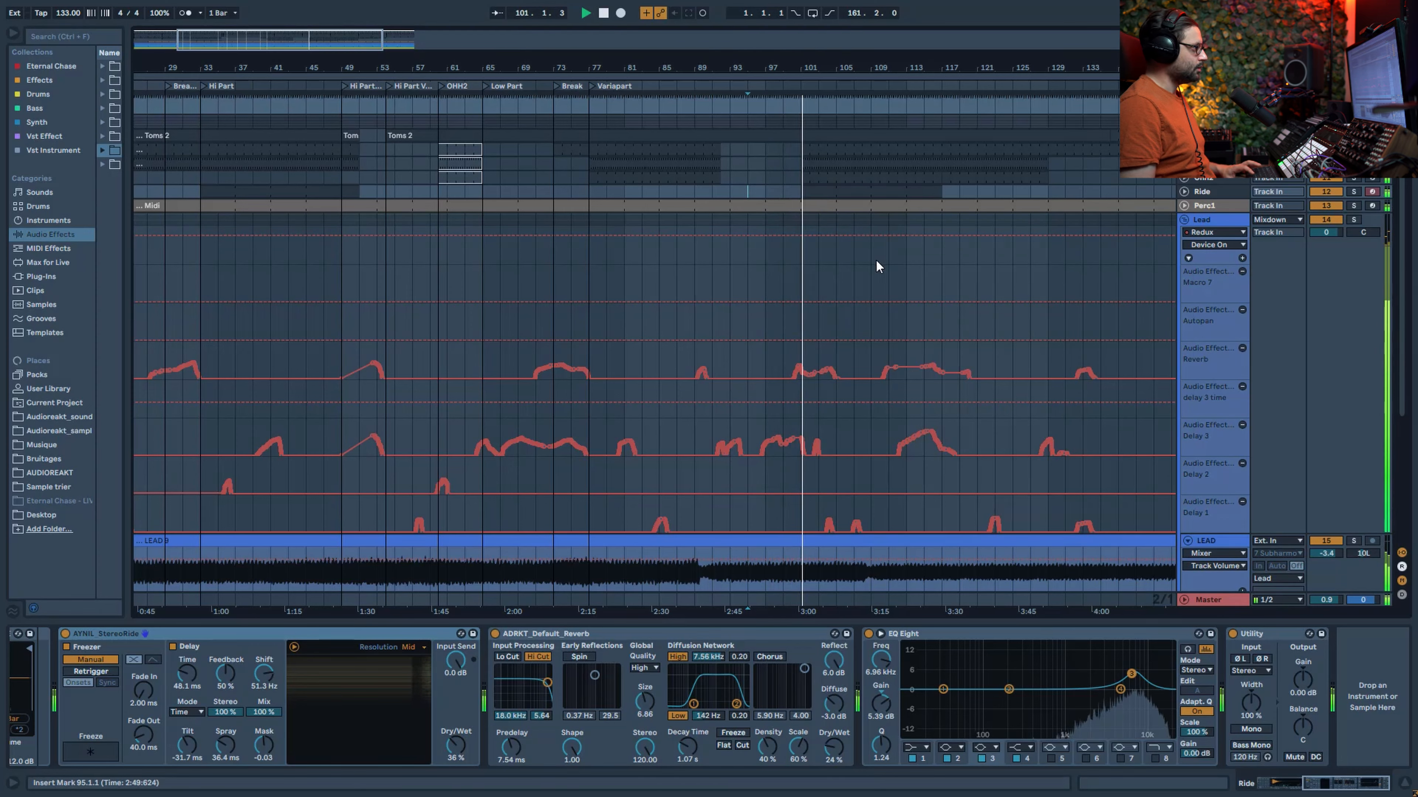
{"action": "scroll", "coordinate": [949, 252], "scroll_direction": "up", "scroll_amount": 2}
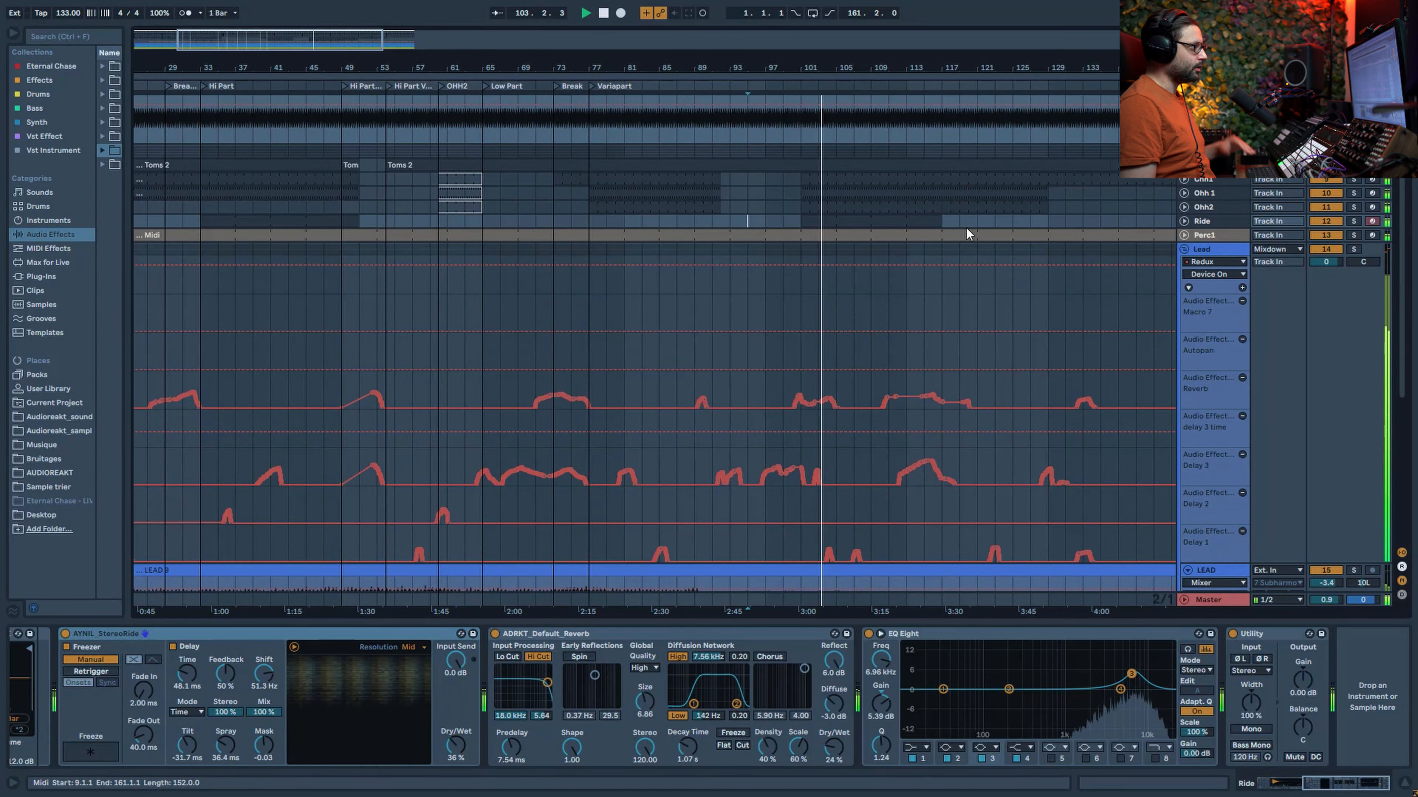
{"action": "scroll", "coordinate": [1074, 229], "scroll_direction": "down", "scroll_amount": 5}
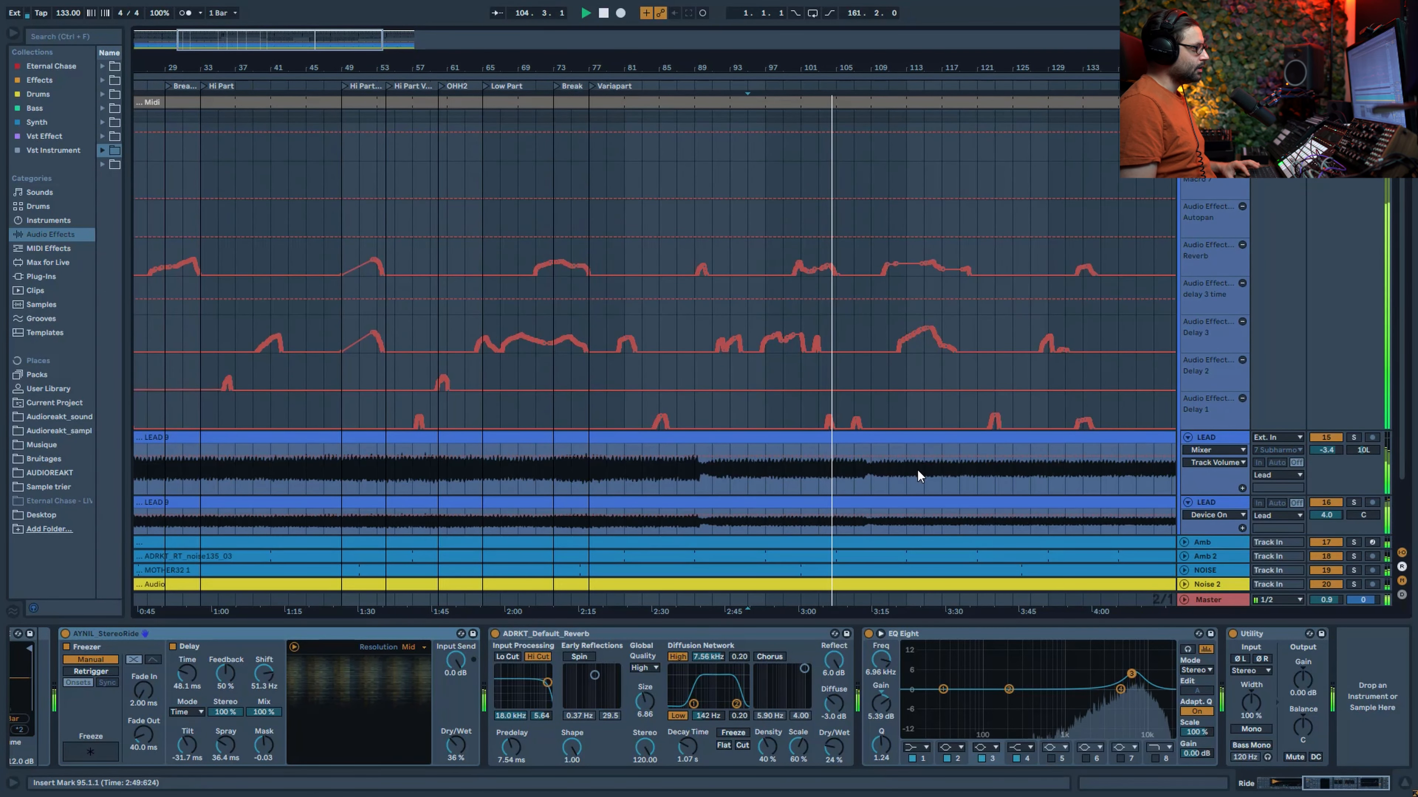
Jump playback to bar 111 on the Lead track, where its reverb automation rises.
{"action": "left_click", "coordinate": [896, 203]}
{"action": "scroll", "coordinate": [954, 235], "scroll_direction": "up", "scroll_amount": 5}
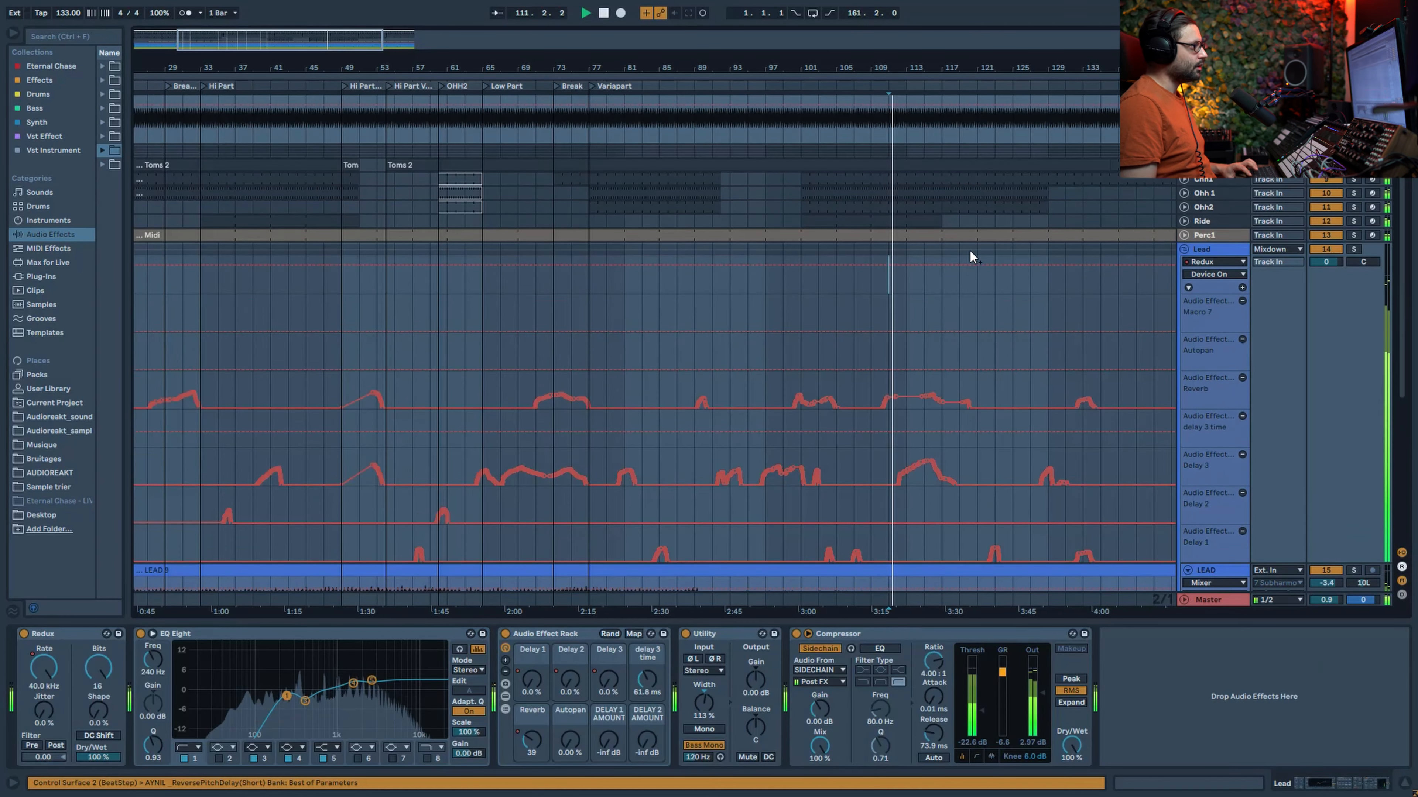
Follow the Lead effect automation from bar 111, collapse it, and watch the Mixdown EQ Eight automation and drum clips through bar 122.
{"action": "scroll", "coordinate": [943, 296], "scroll_direction": "down", "scroll_amount": 4}
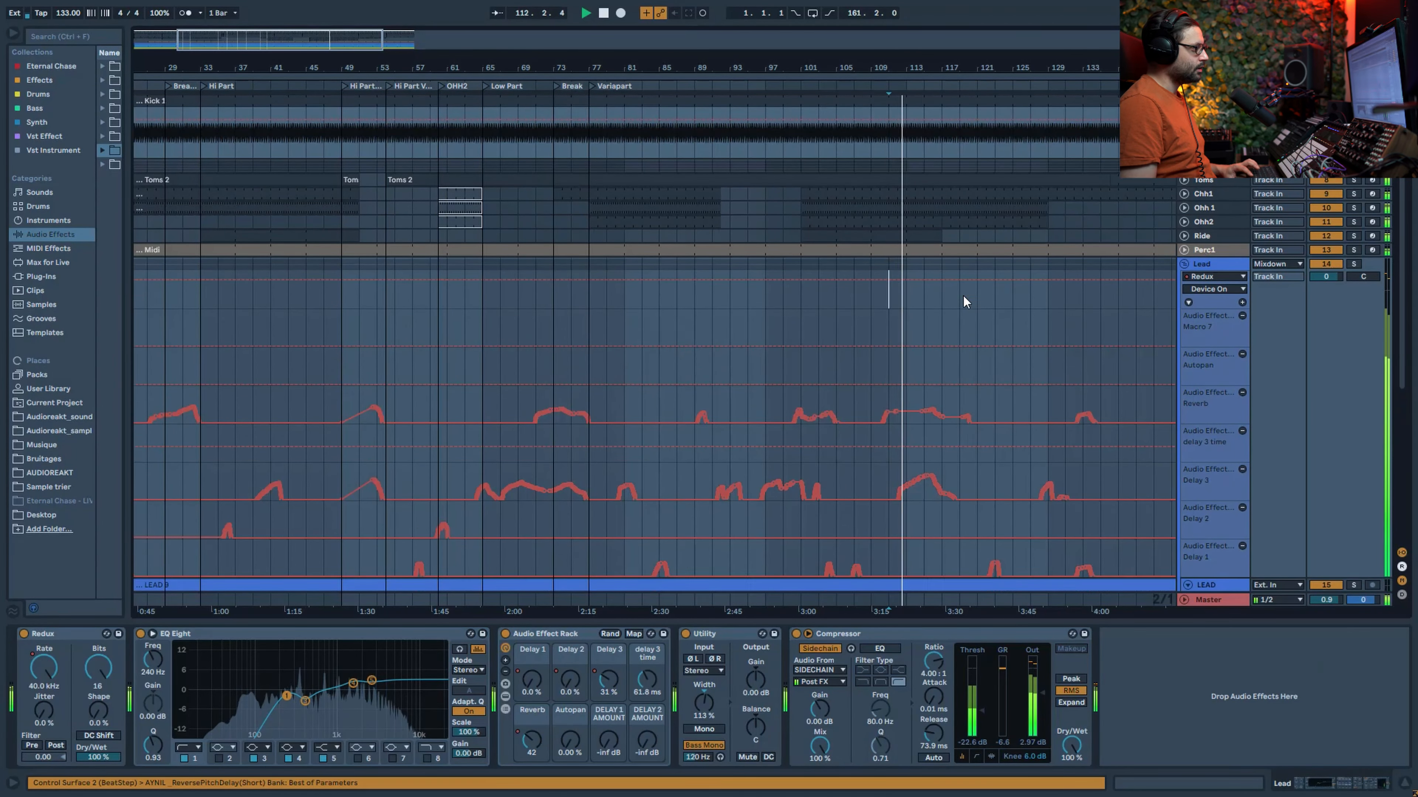
{"action": "scroll", "coordinate": [1019, 338], "scroll_direction": "down", "scroll_amount": 4}
{"action": "scroll", "coordinate": [1030, 323], "scroll_direction": "up", "scroll_amount": 4}
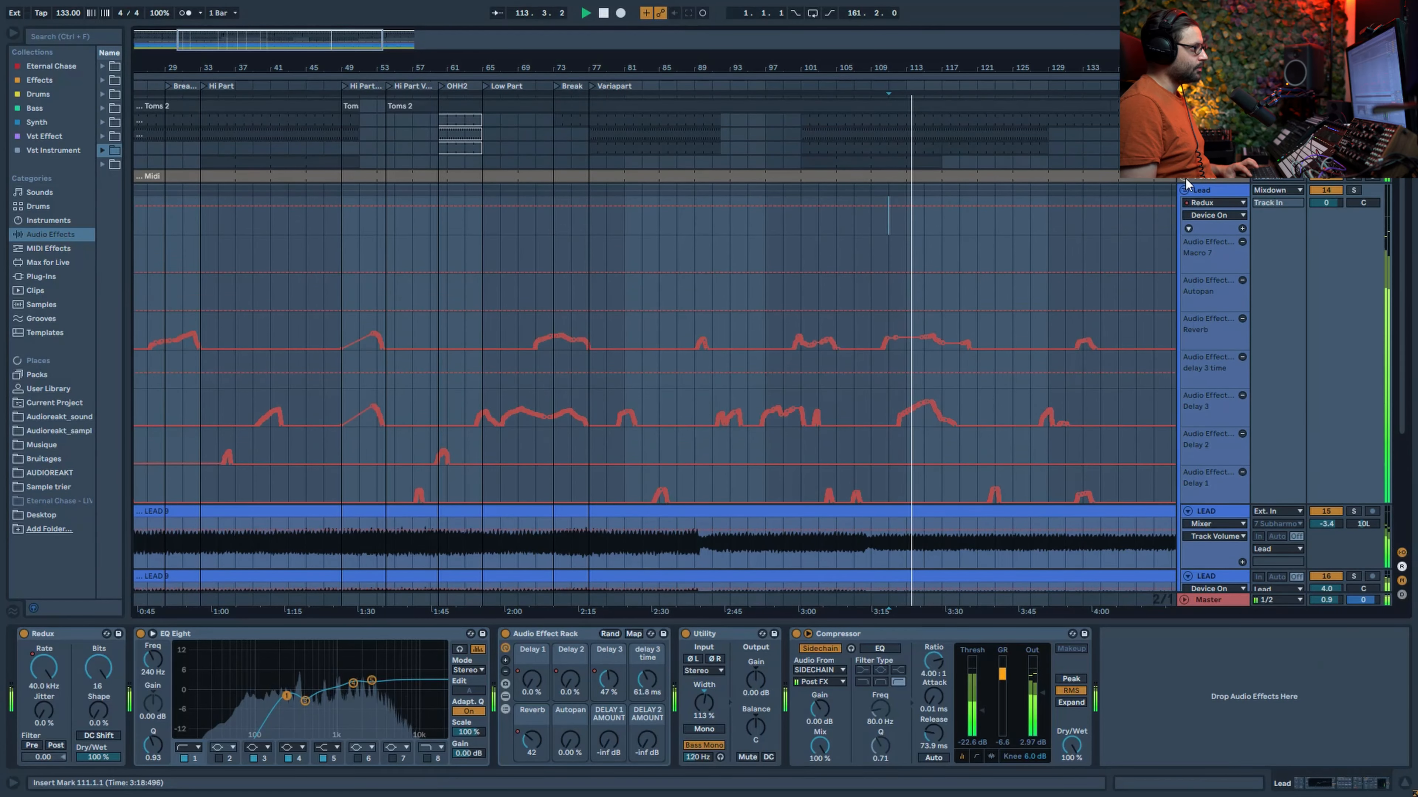
{"action": "left_click", "coordinate": [1184, 191]}
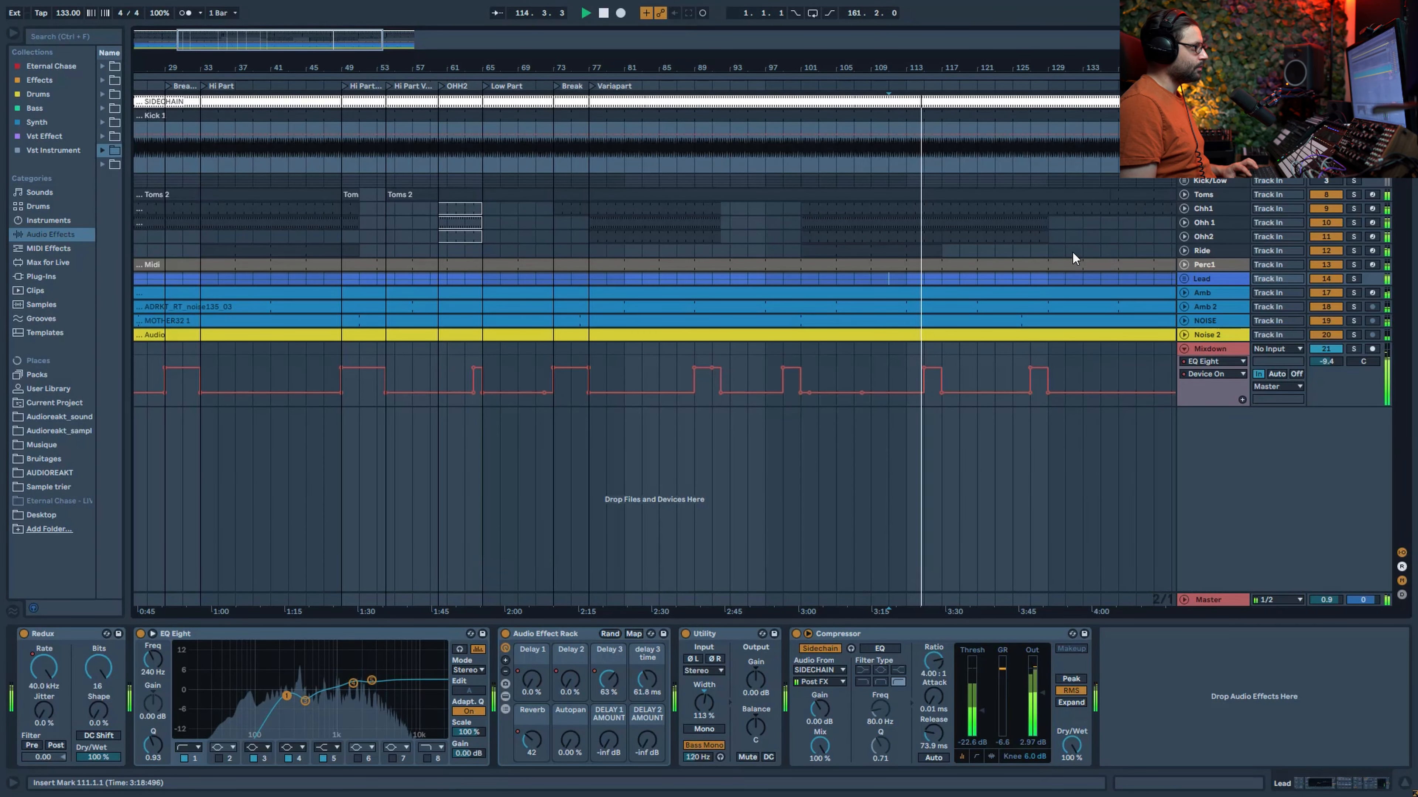
{"action": "left_click_drag", "start_coordinate": [338, 40], "coordinate": [396, 55]}
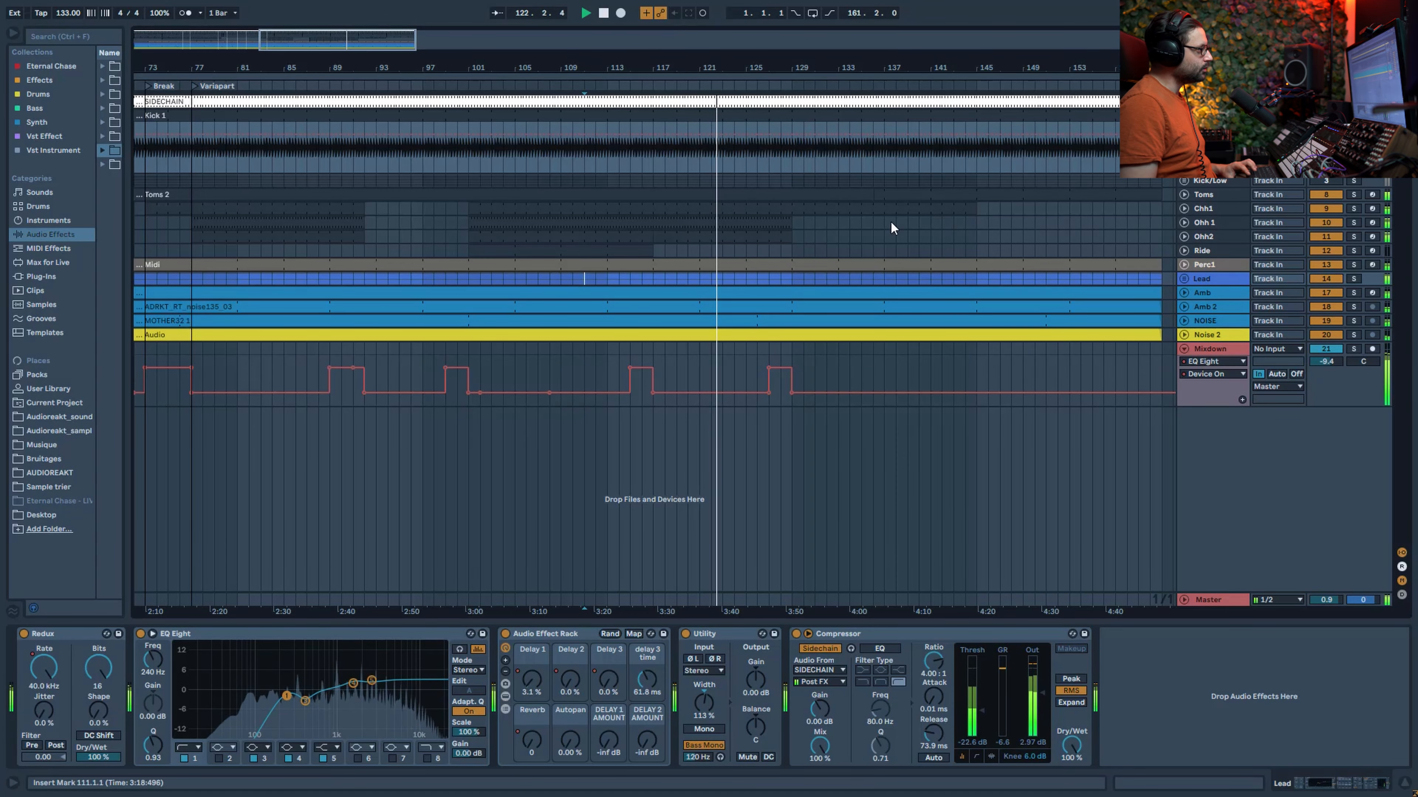
Reopen the Lead automation and play from bar 127 on the Ride track to follow its delay and reverb curves.
{"action": "left_click", "coordinate": [1184, 279]}
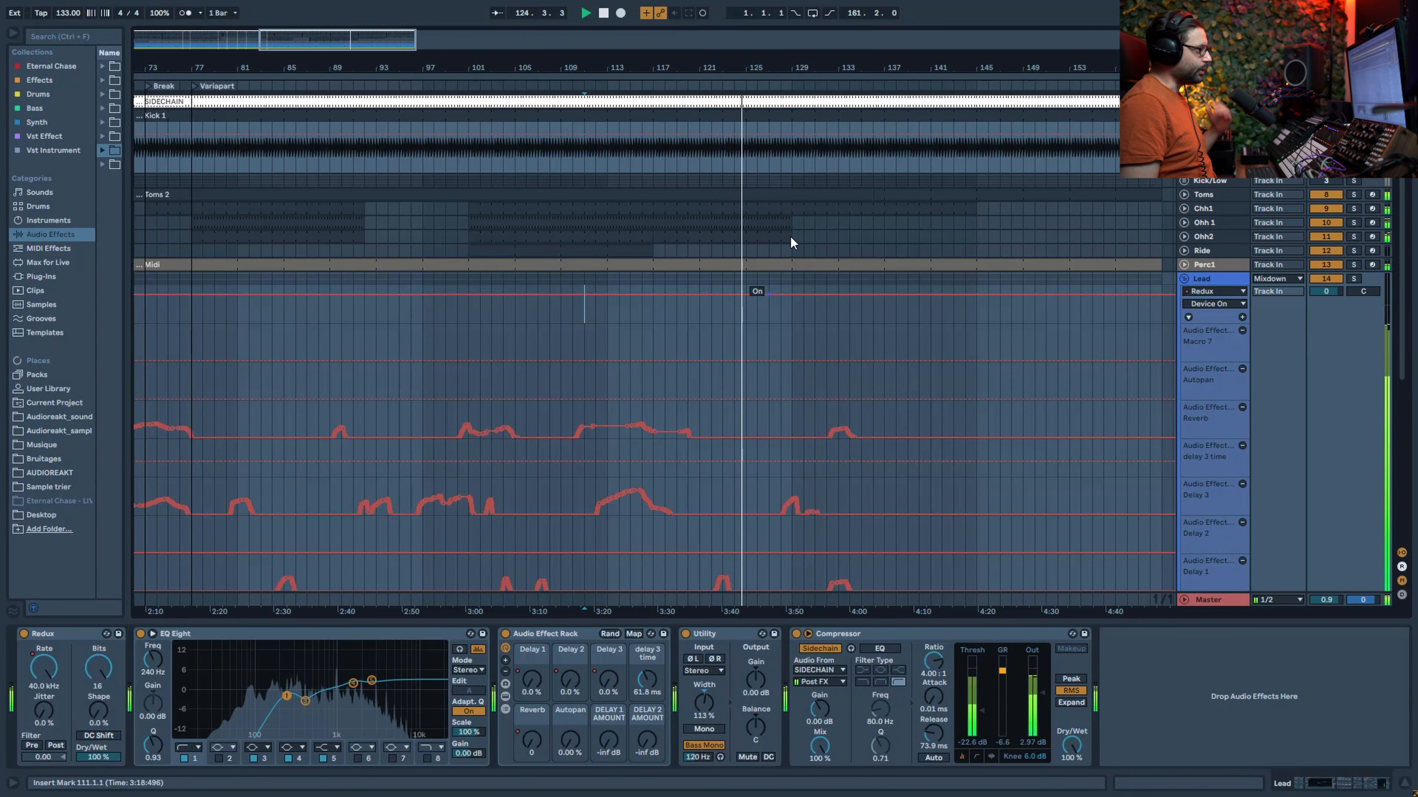
{"action": "left_click", "coordinate": [778, 252]}
{"action": "scroll", "coordinate": [575, 361], "scroll_direction": "down", "scroll_amount": 5}
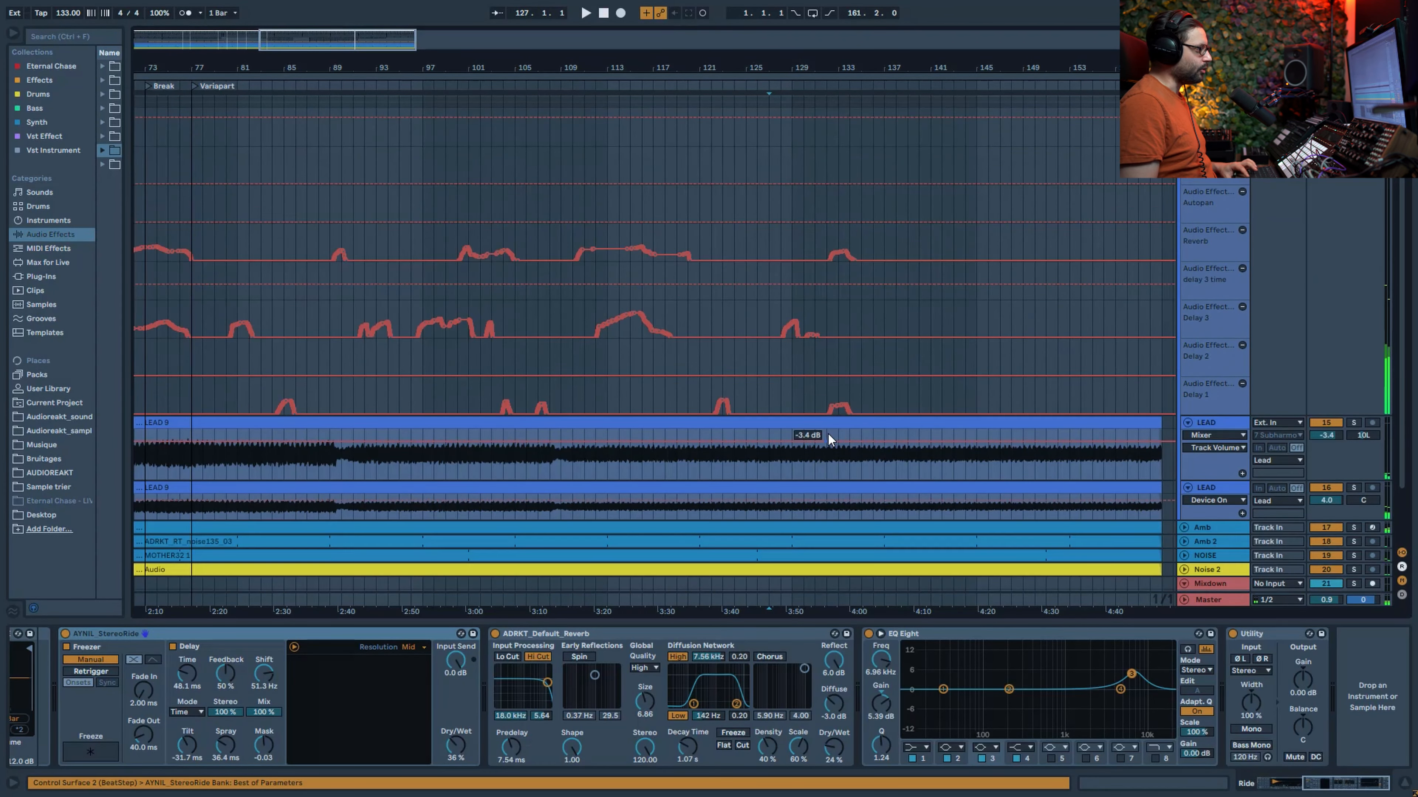
{"action": "scroll", "coordinate": [847, 419], "scroll_direction": "down", "scroll_amount": 2}
{"action": "scroll", "coordinate": [850, 426], "scroll_direction": "up", "scroll_amount": 6}
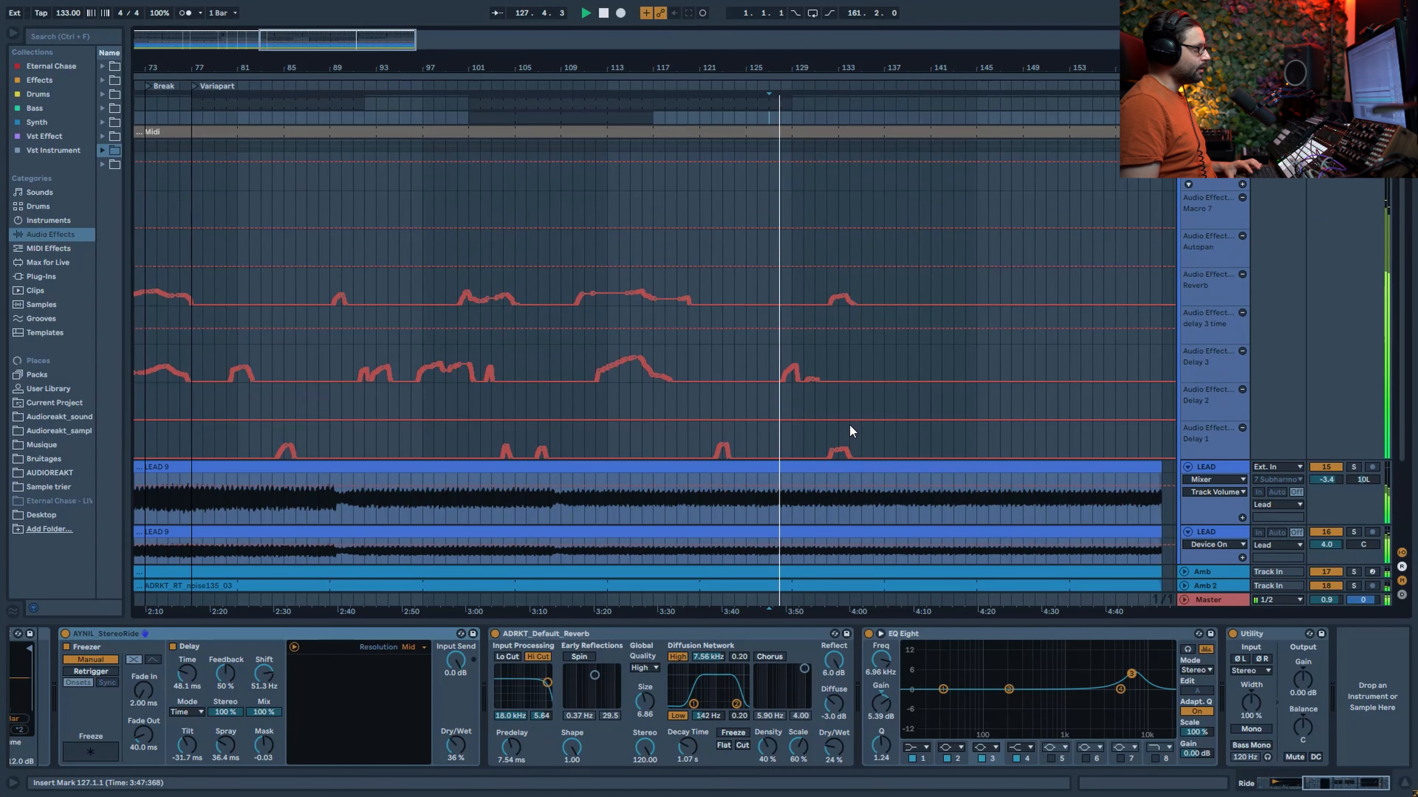
Follow the Lead effect automation past bar 130 with its devices shown, and survey the whole arrangement up to bar 161.
{"action": "left_click_drag", "start_coordinate": [347, 39], "coordinate": [349, 17]}
{"action": "scroll", "coordinate": [866, 273], "scroll_direction": "down", "scroll_amount": 2}
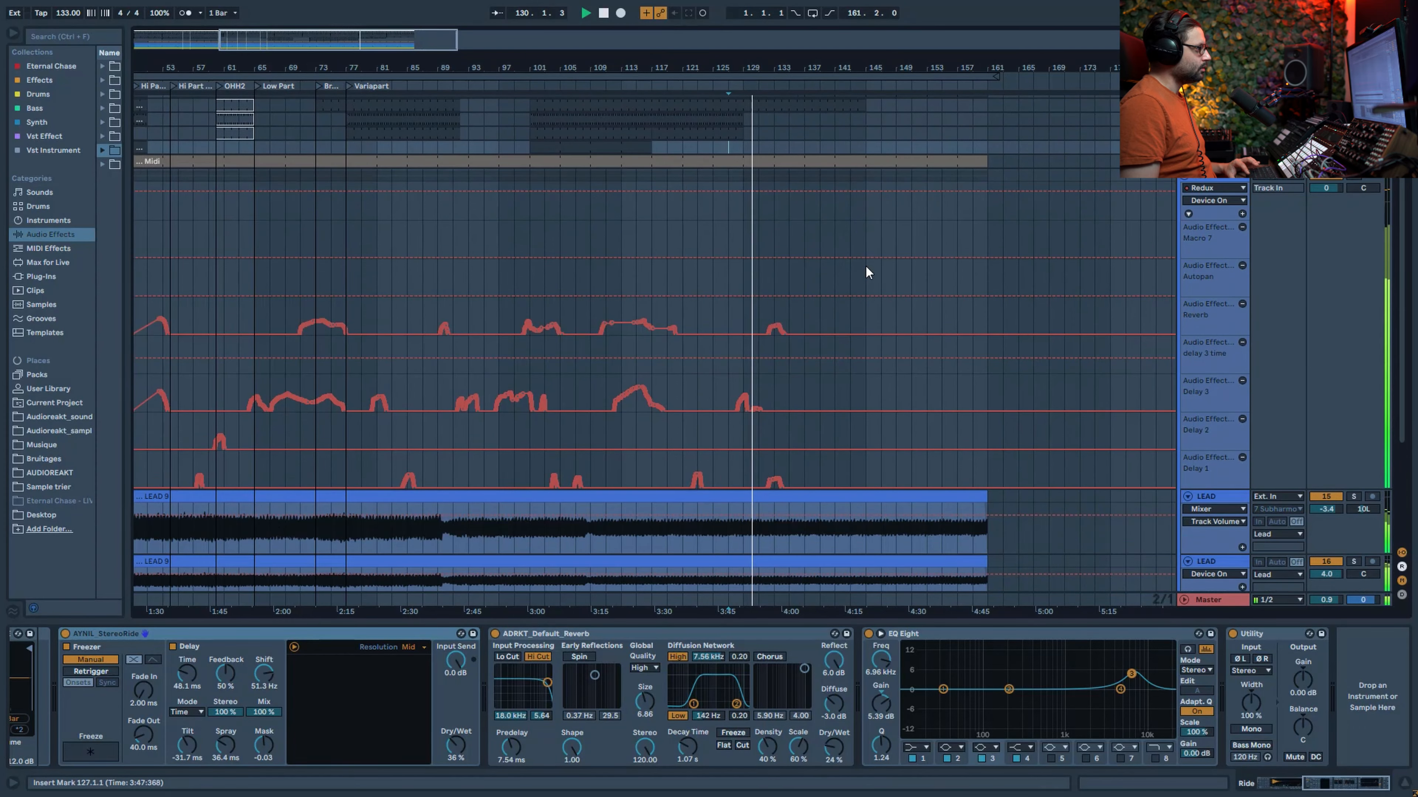
{"action": "scroll", "coordinate": [1053, 370], "scroll_direction": "up", "scroll_amount": 2}
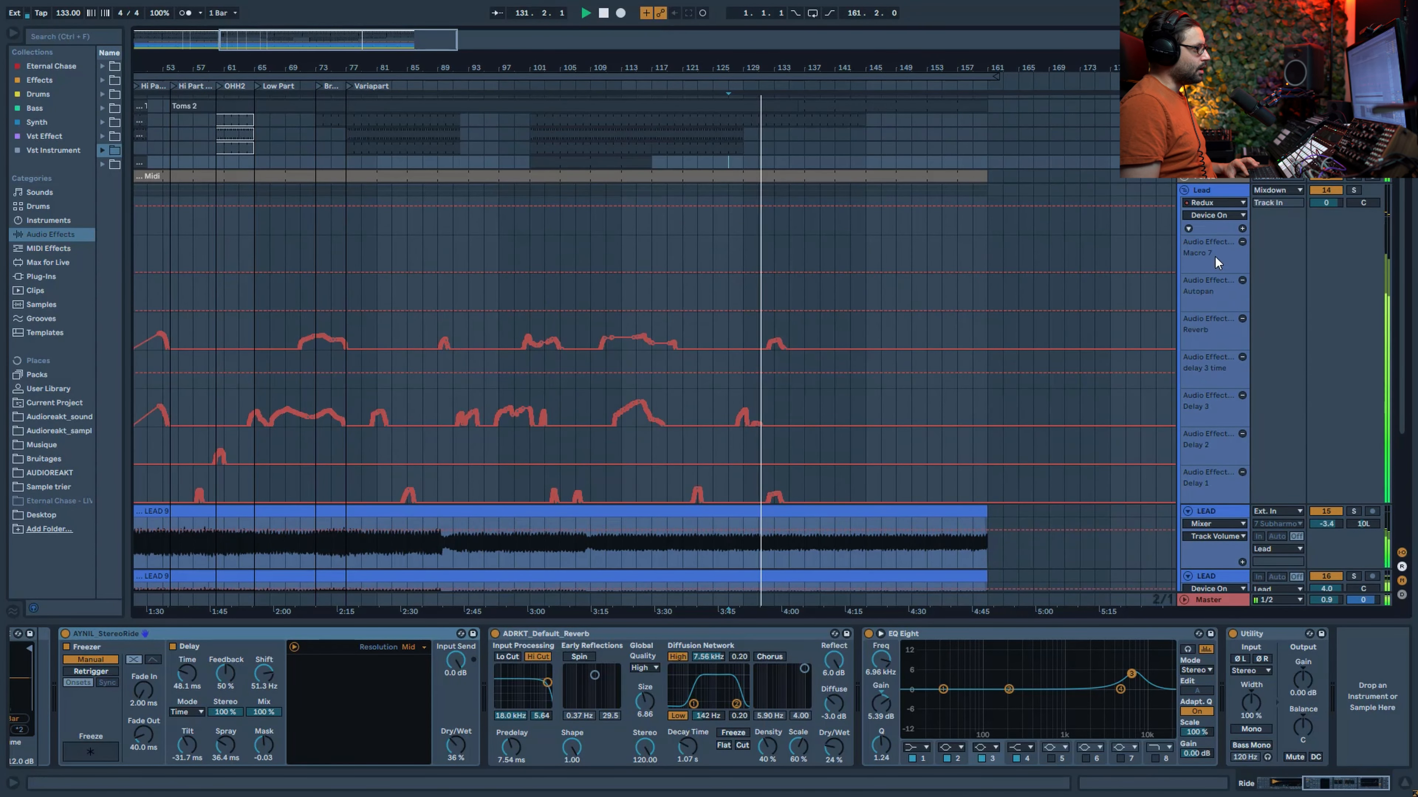
{"action": "left_click", "coordinate": [1208, 193]}
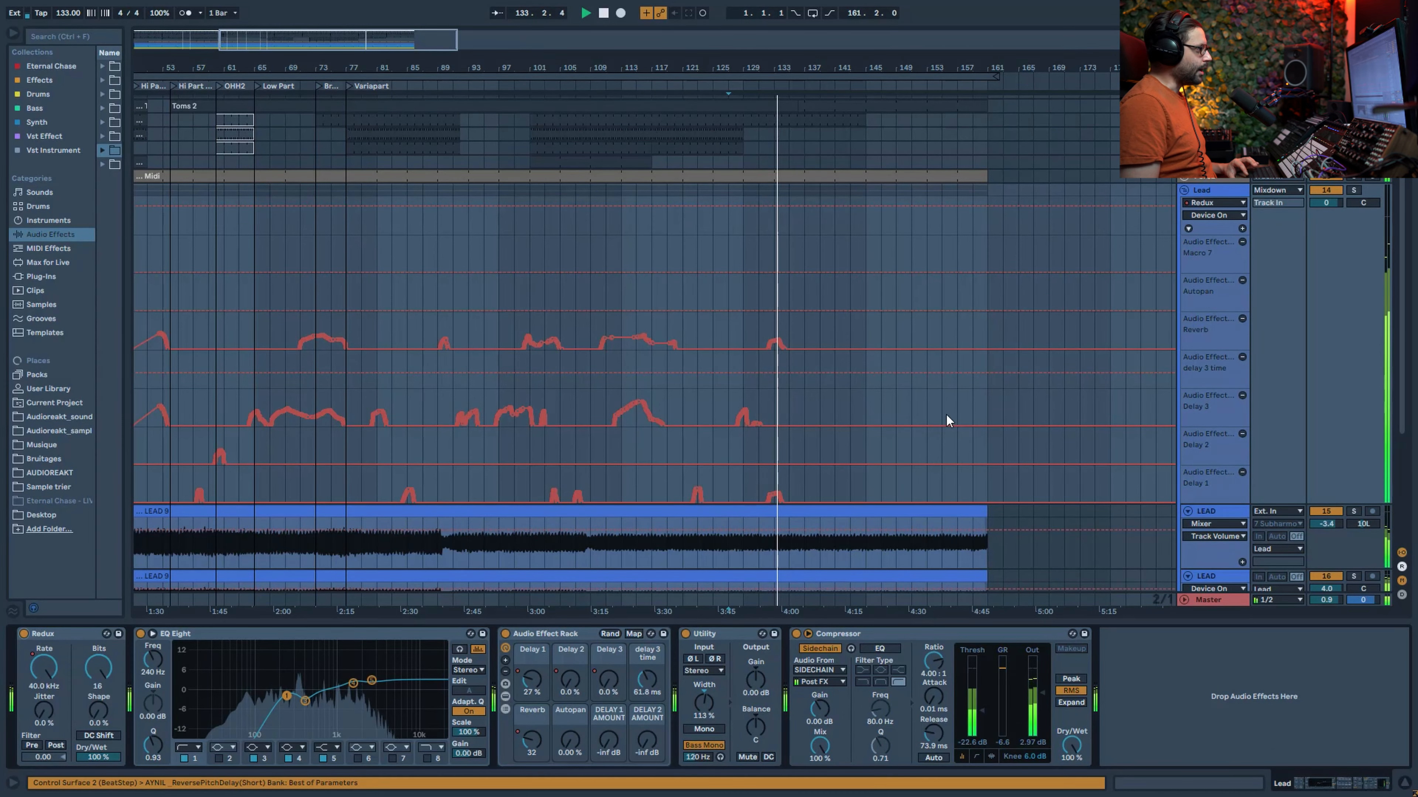
{"action": "scroll", "coordinate": [1112, 359], "scroll_direction": "down", "scroll_amount": 2}
{"action": "scroll", "coordinate": [1112, 359], "scroll_direction": "down", "scroll_amount": 1}
{"action": "left_click", "coordinate": [1220, 401]}
{"action": "left_click", "coordinate": [1221, 397]}
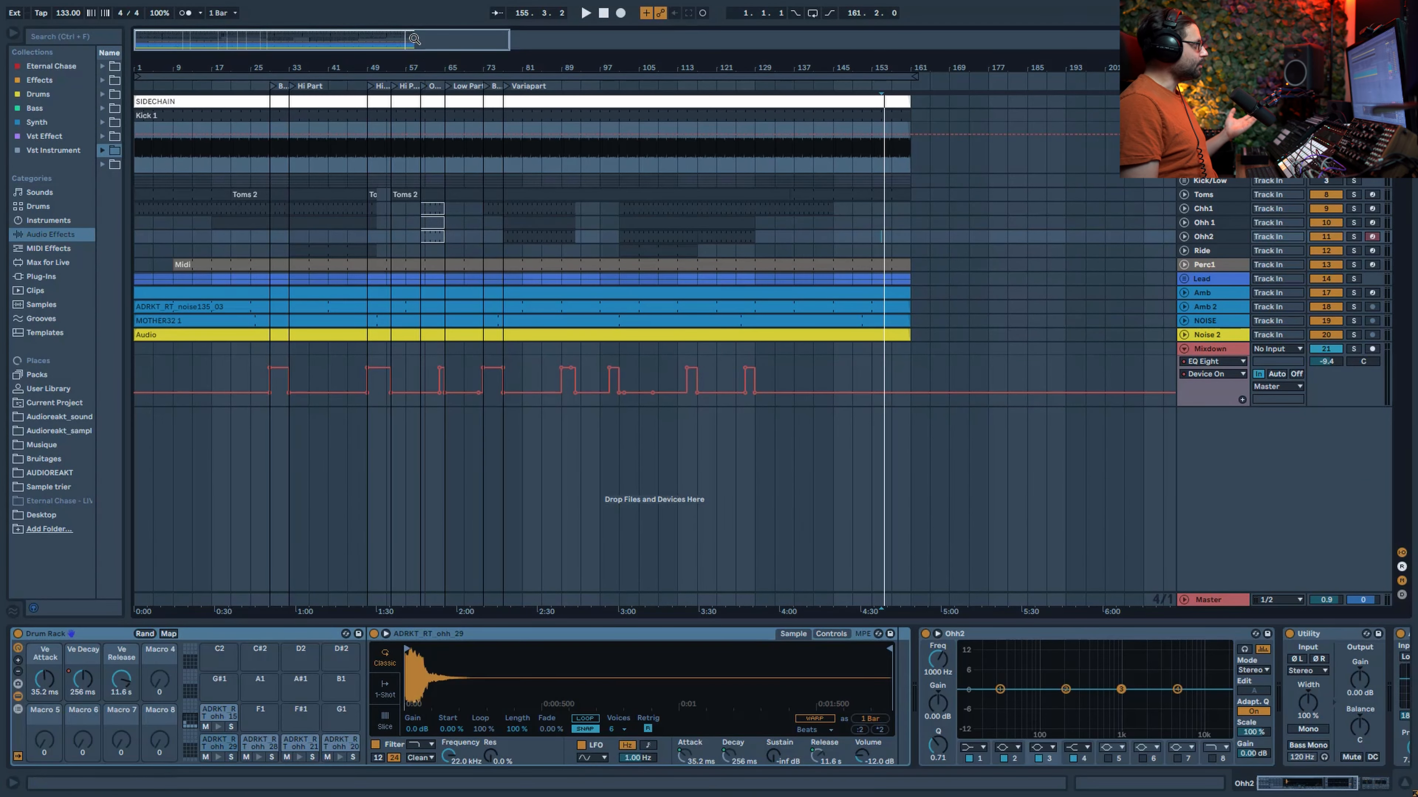
{"action": "left_click_drag", "start_coordinate": [558, 67], "coordinate": [915, 33]}
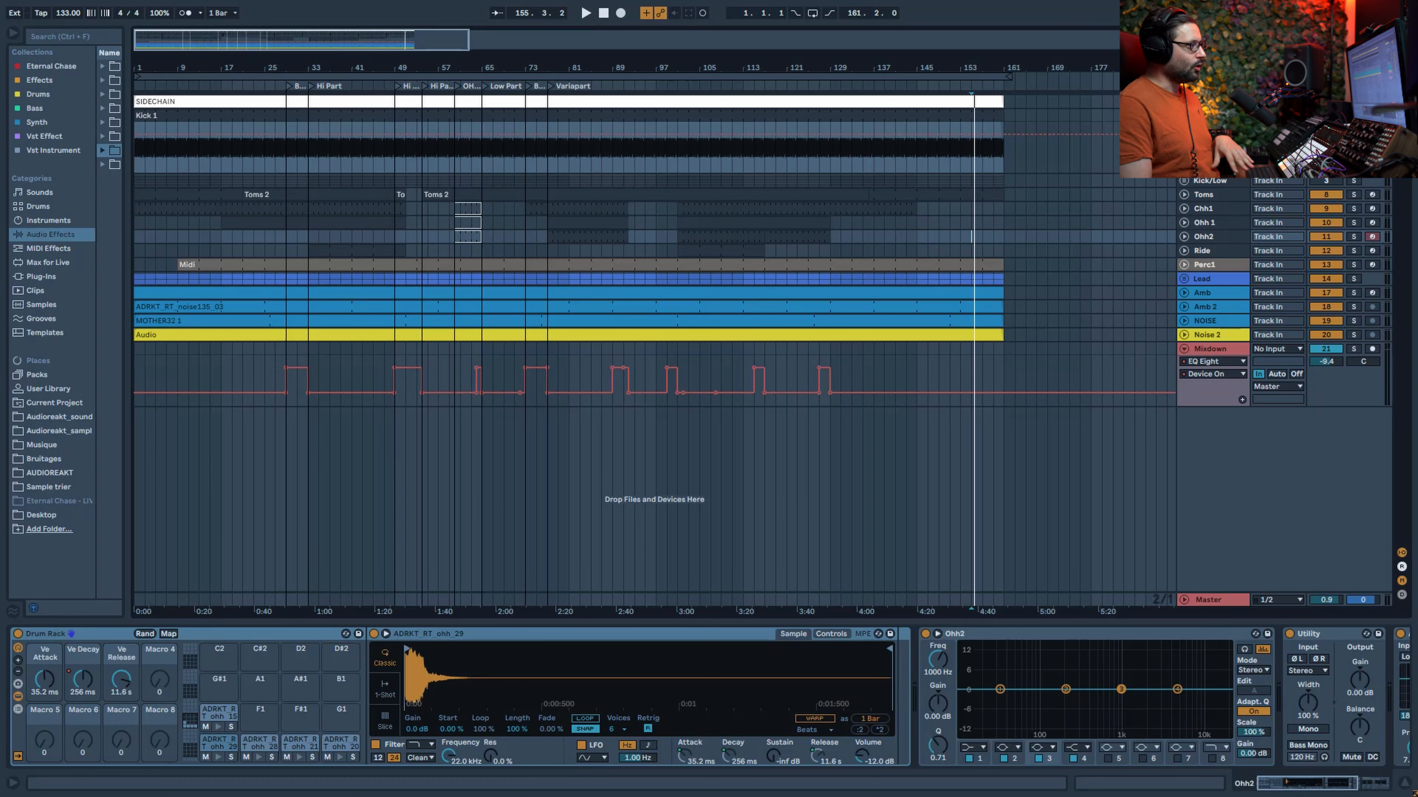
Unfold and solo the Kick/Low group, and show the devices of its Kick/Low track.
{"action": "left_click", "coordinate": [1213, 116]}
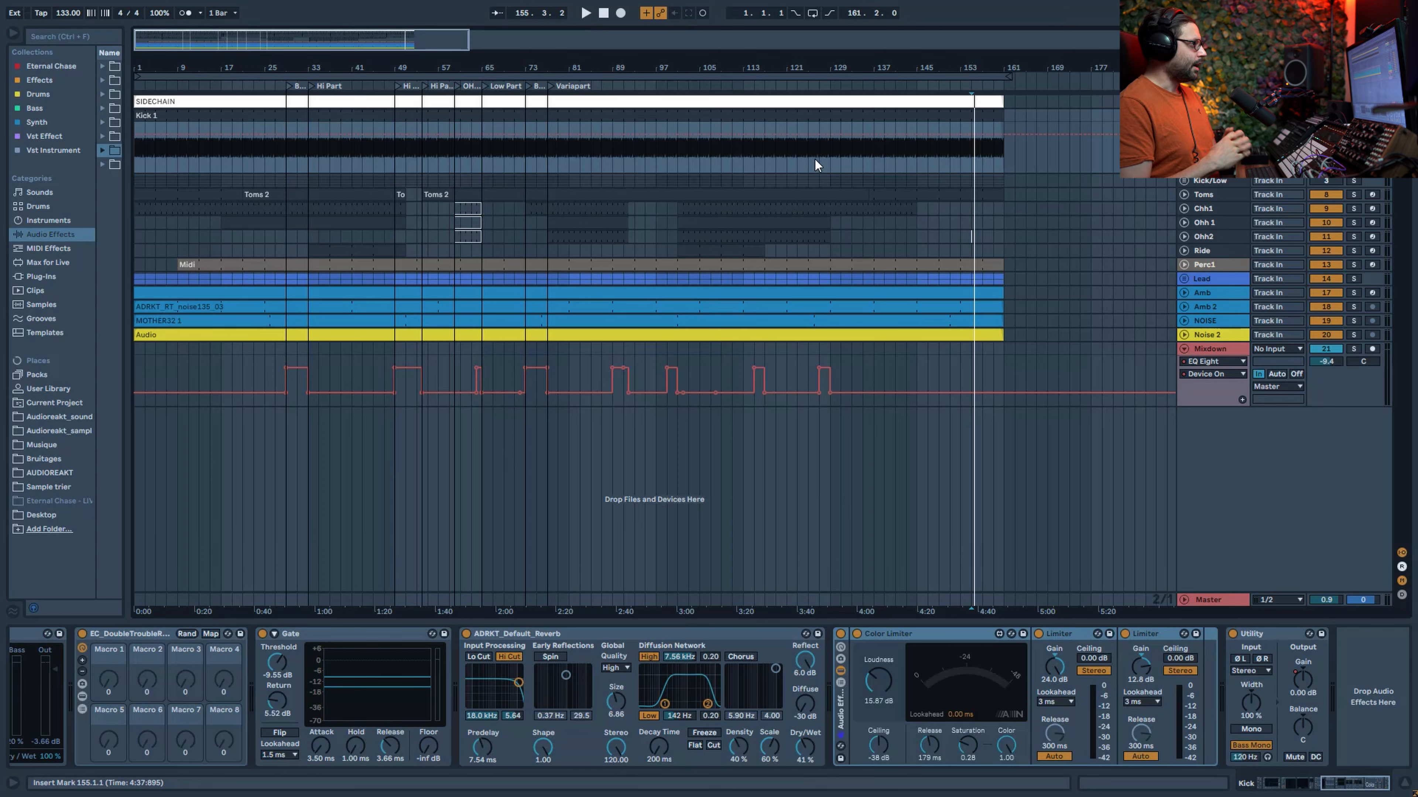
{"action": "left_click", "coordinate": [1222, 180]}
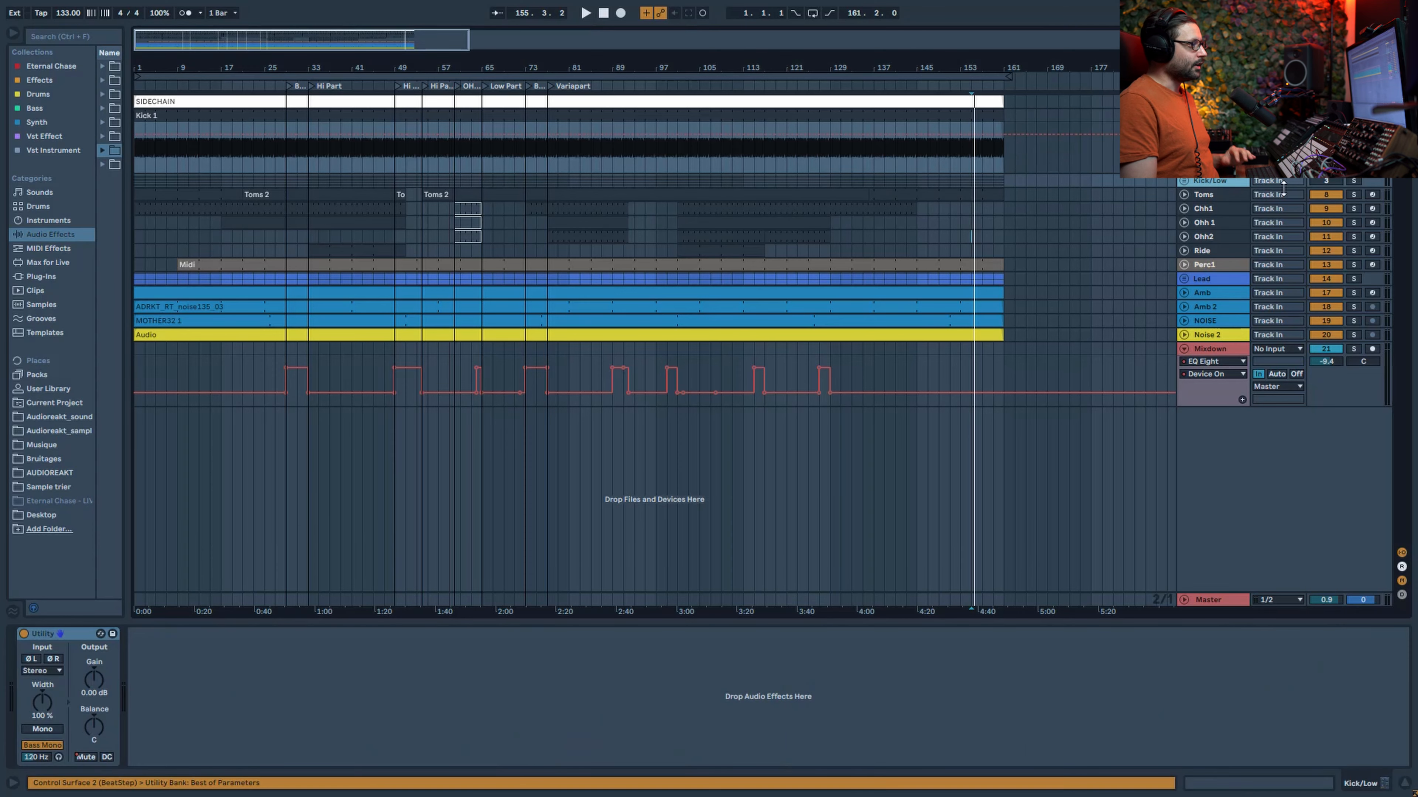
{"action": "left_click", "coordinate": [1186, 178]}
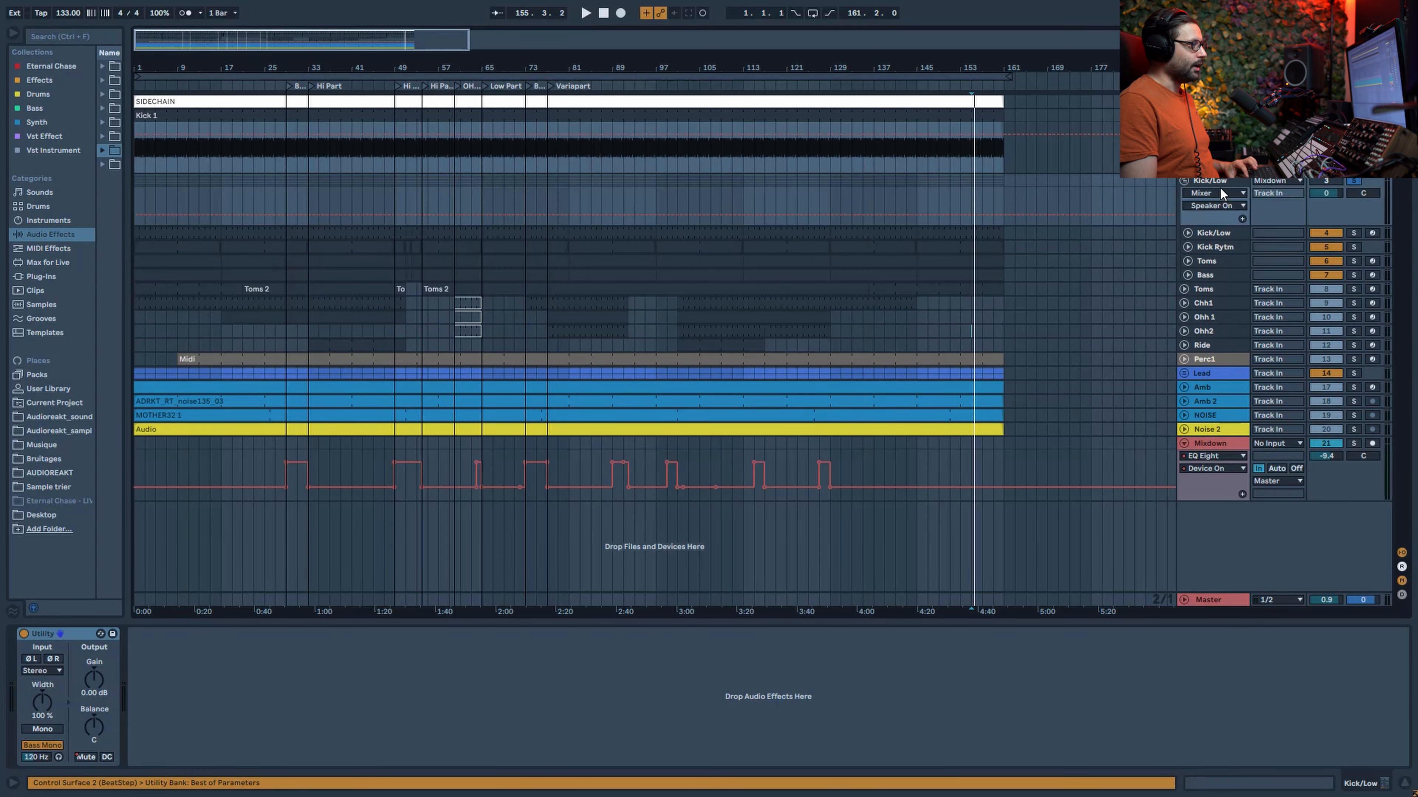
{"action": "left_click", "coordinate": [1218, 235]}
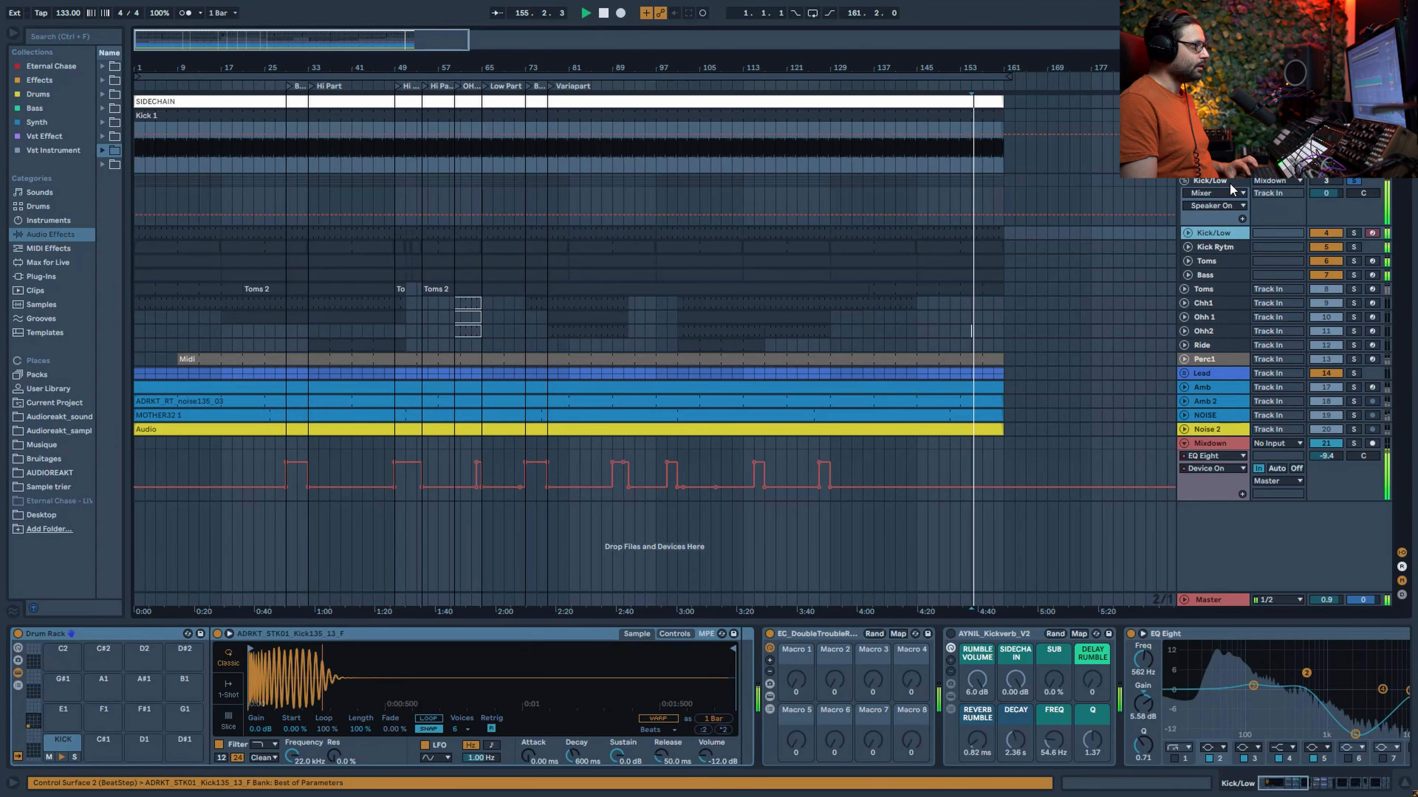
Solo the Kick/Low track inside the group and examine its device chain from the Drum Rack to the final Limiter.
{"action": "left_click", "coordinate": [1230, 181]}
{"action": "left_click", "coordinate": [1224, 233]}
{"action": "left_click", "coordinate": [1354, 233]}
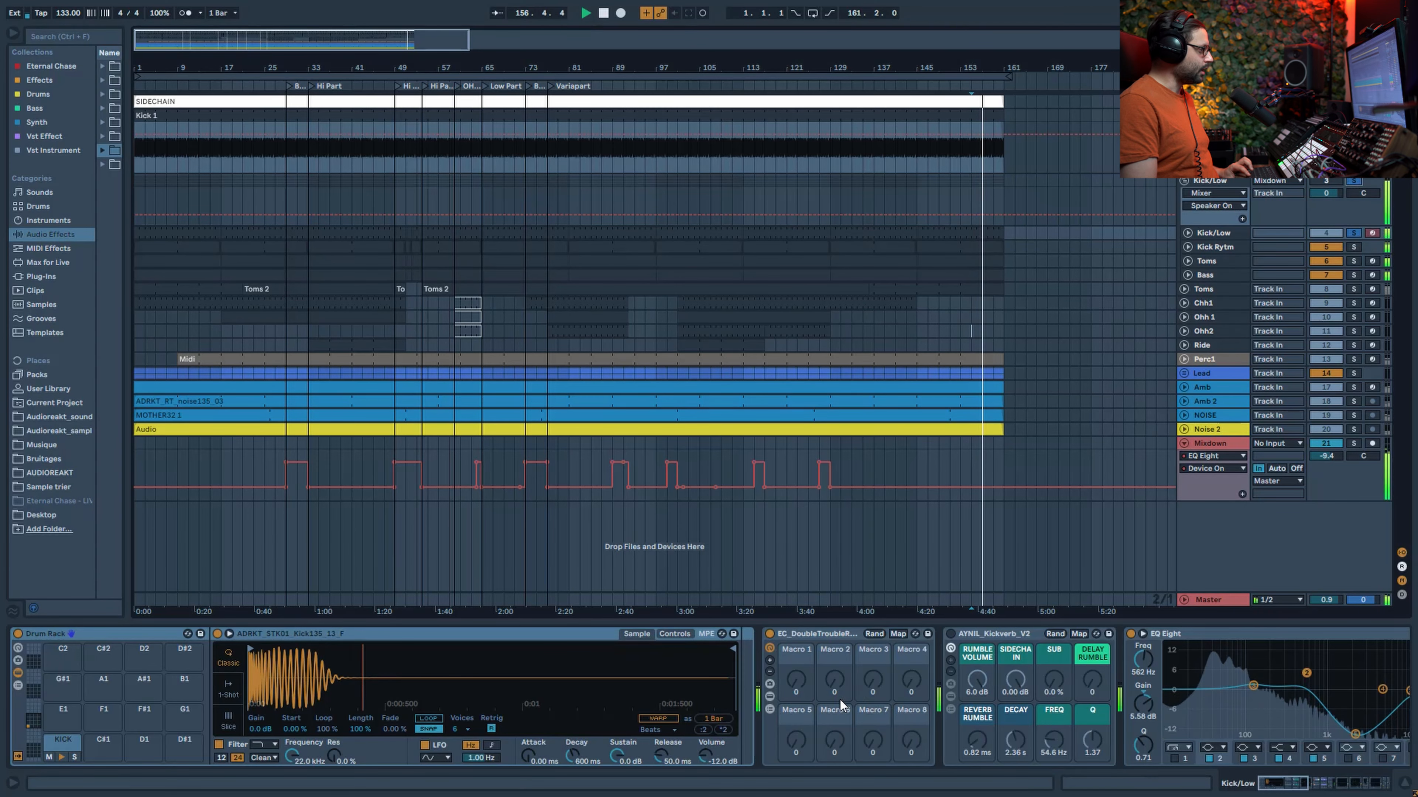
{"action": "left_click", "coordinate": [1285, 785]}
{"action": "left_click_drag", "start_coordinate": [1286, 784], "coordinate": [1367, 781]}
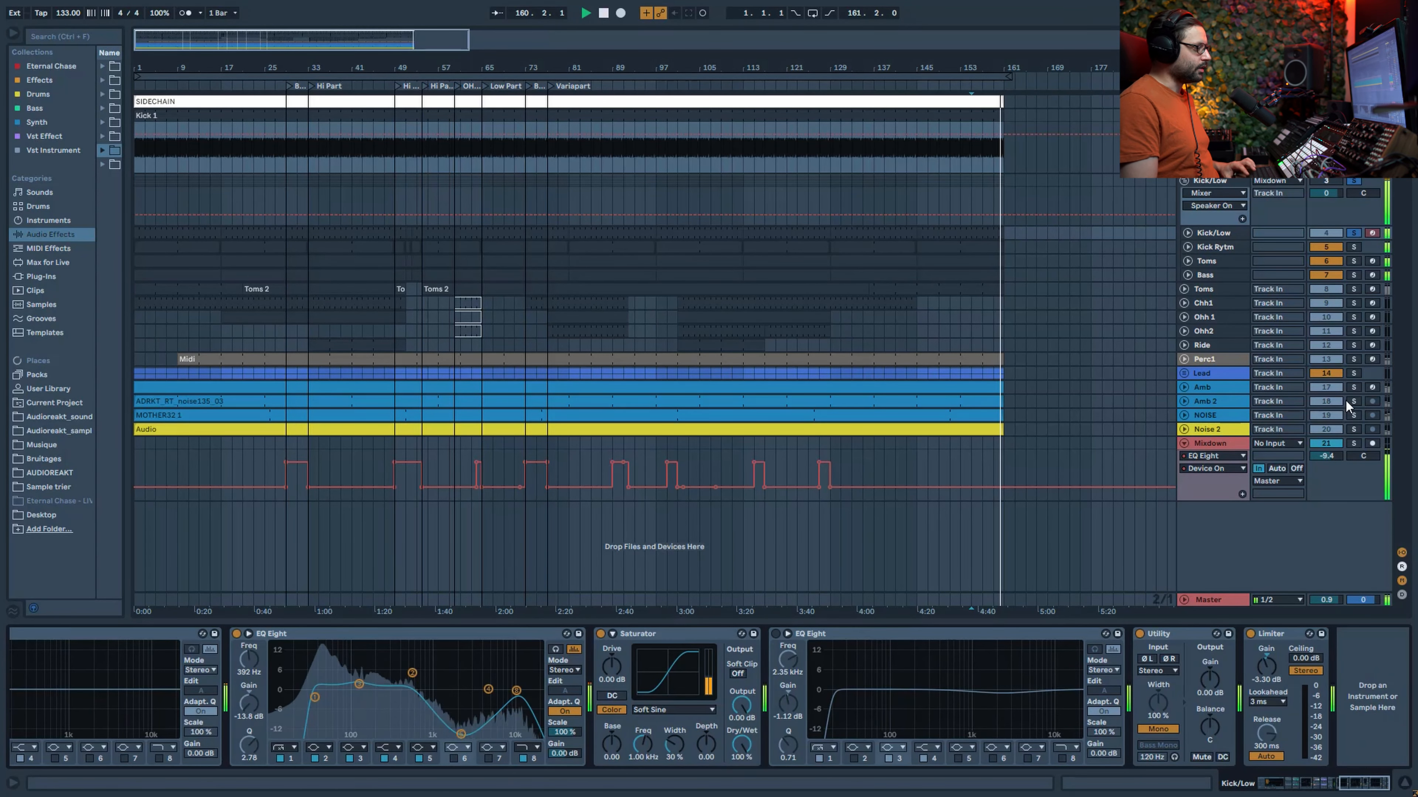
Solo the Kick Rytm track and play it from bar 129 with its audio clip open.
{"action": "left_click", "coordinate": [1354, 247]}
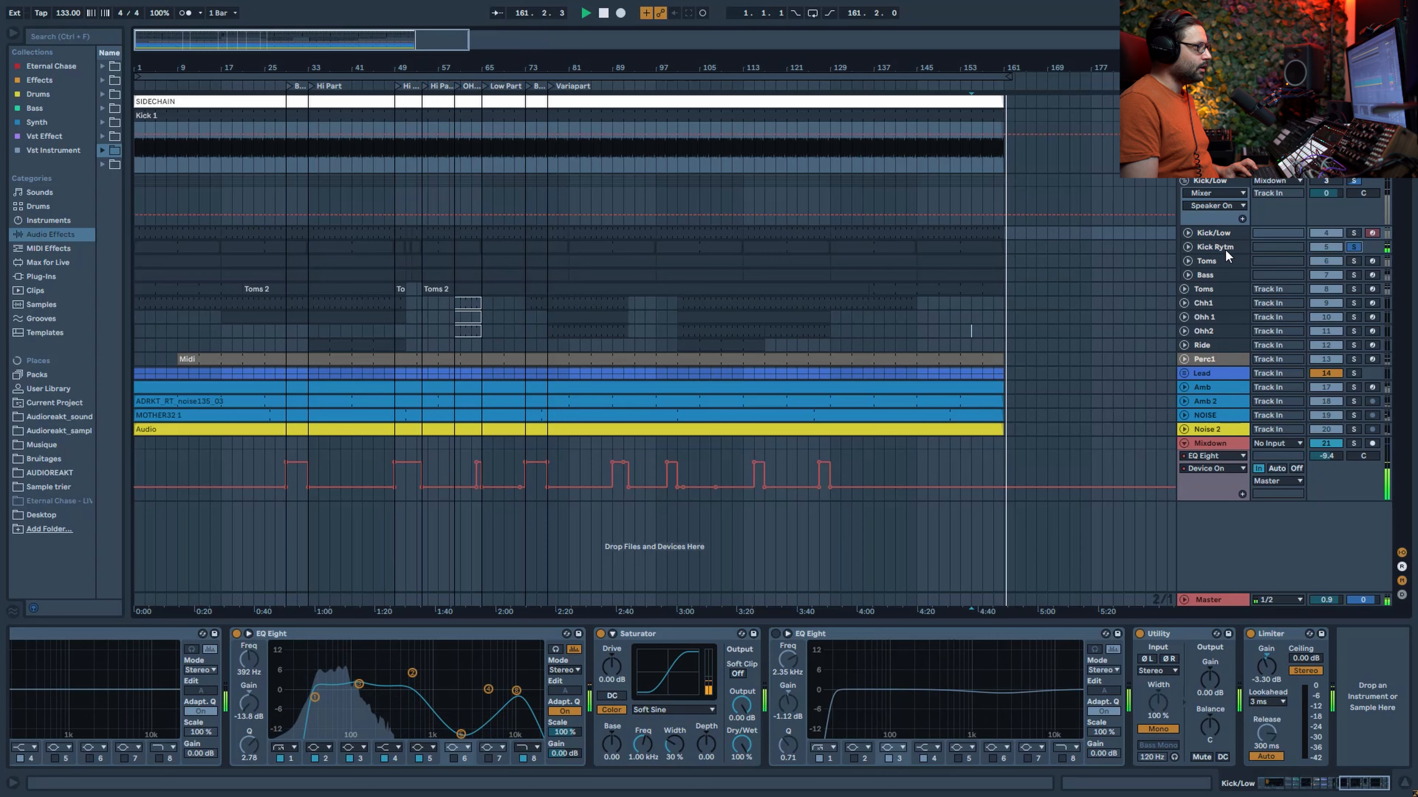
{"action": "left_click", "coordinate": [863, 249]}
{"action": "key", "text": "space"}
{"action": "key", "text": "space"}
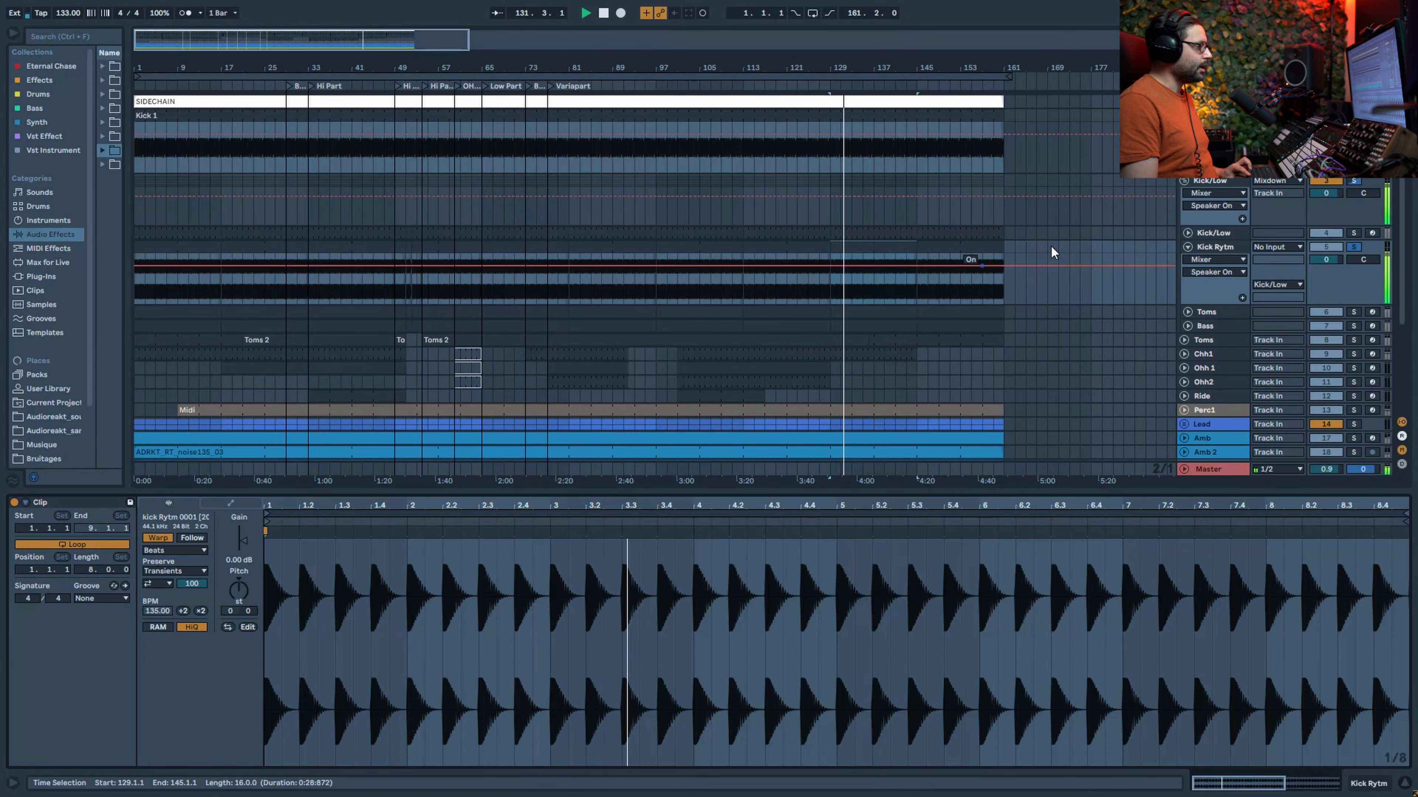
Solo the Toms track inside the Kick/Low group and examine its TomRumble, TomShaper, Delay, Compressor and EQ Eight devices.
{"action": "left_click", "coordinate": [1349, 311]}
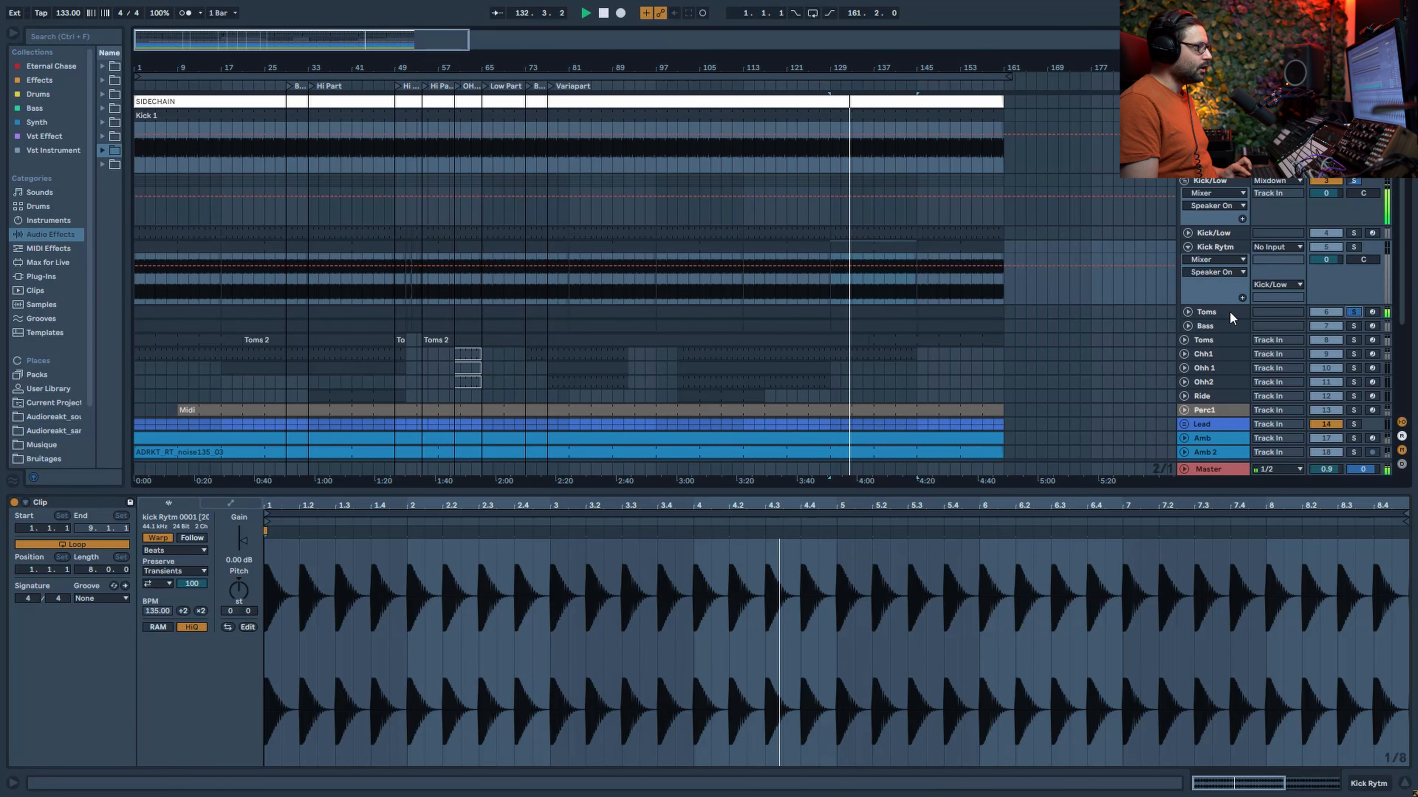
{"action": "left_click", "coordinate": [1230, 312]}
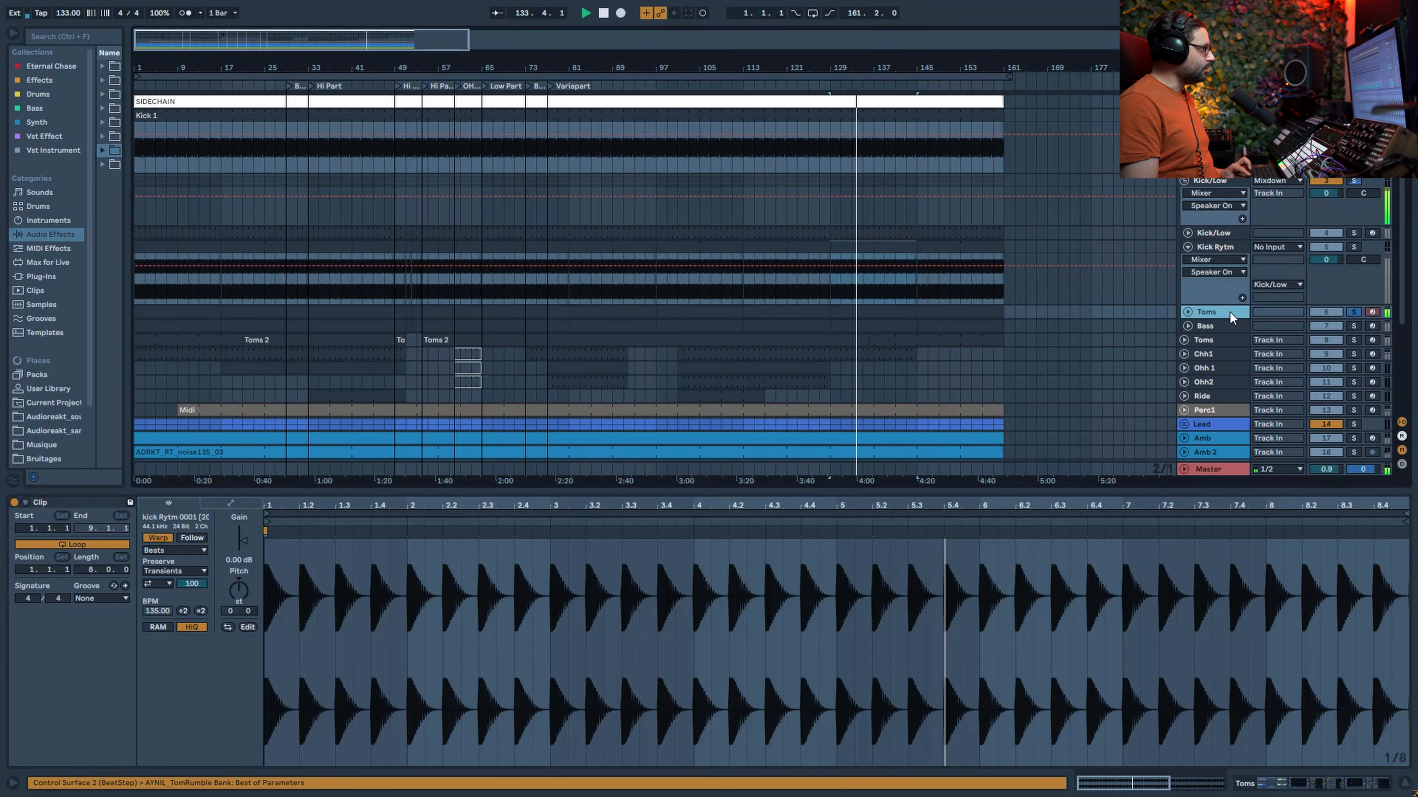
{"action": "double_click", "coordinate": [1230, 313]}
{"action": "left_click_drag", "start_coordinate": [1353, 788], "coordinate": [1240, 783]}
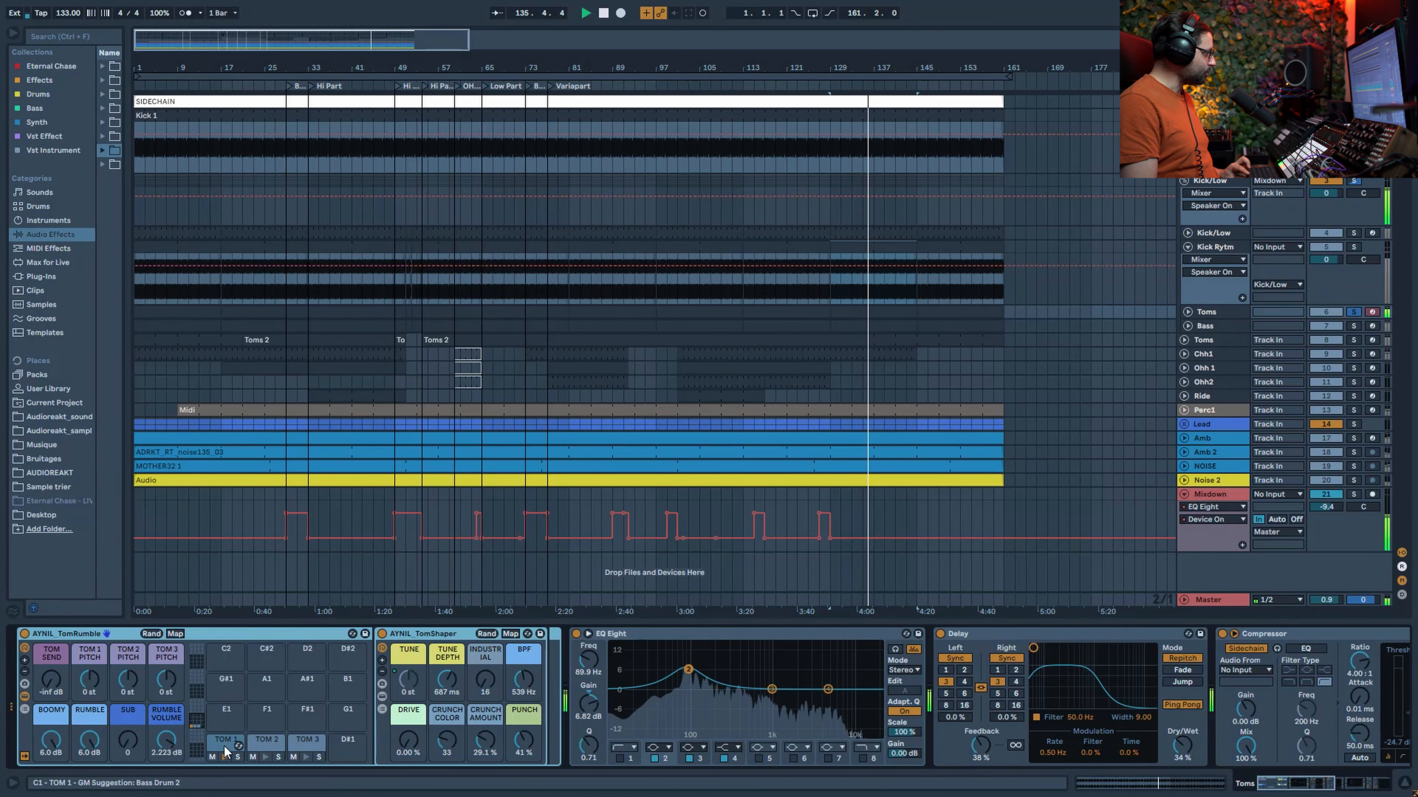
{"action": "left_click_drag", "start_coordinate": [1284, 785], "coordinate": [1319, 785]}
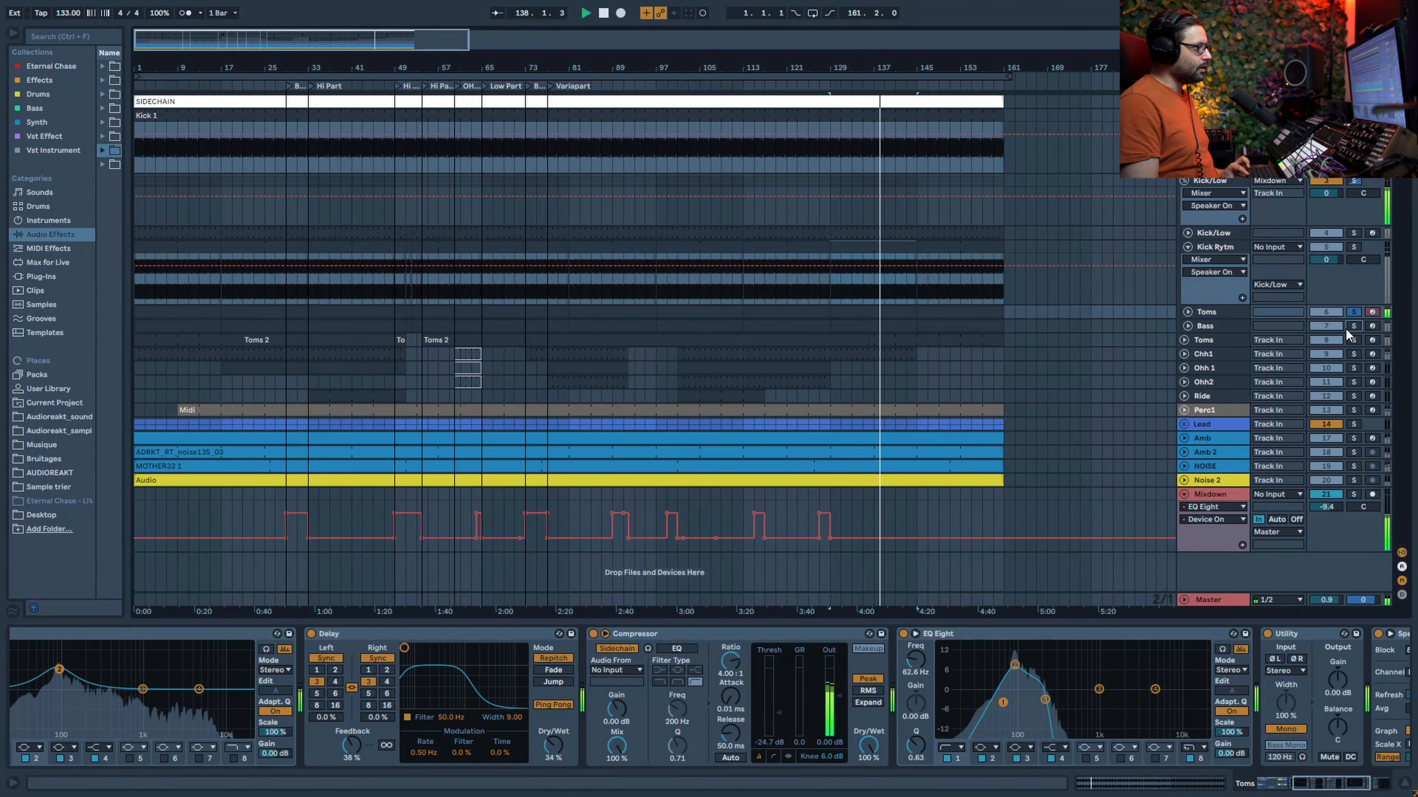
Audition the Bass track and the full Kick/Low group in turn, and fold the group.
{"action": "left_click", "coordinate": [1224, 326]}
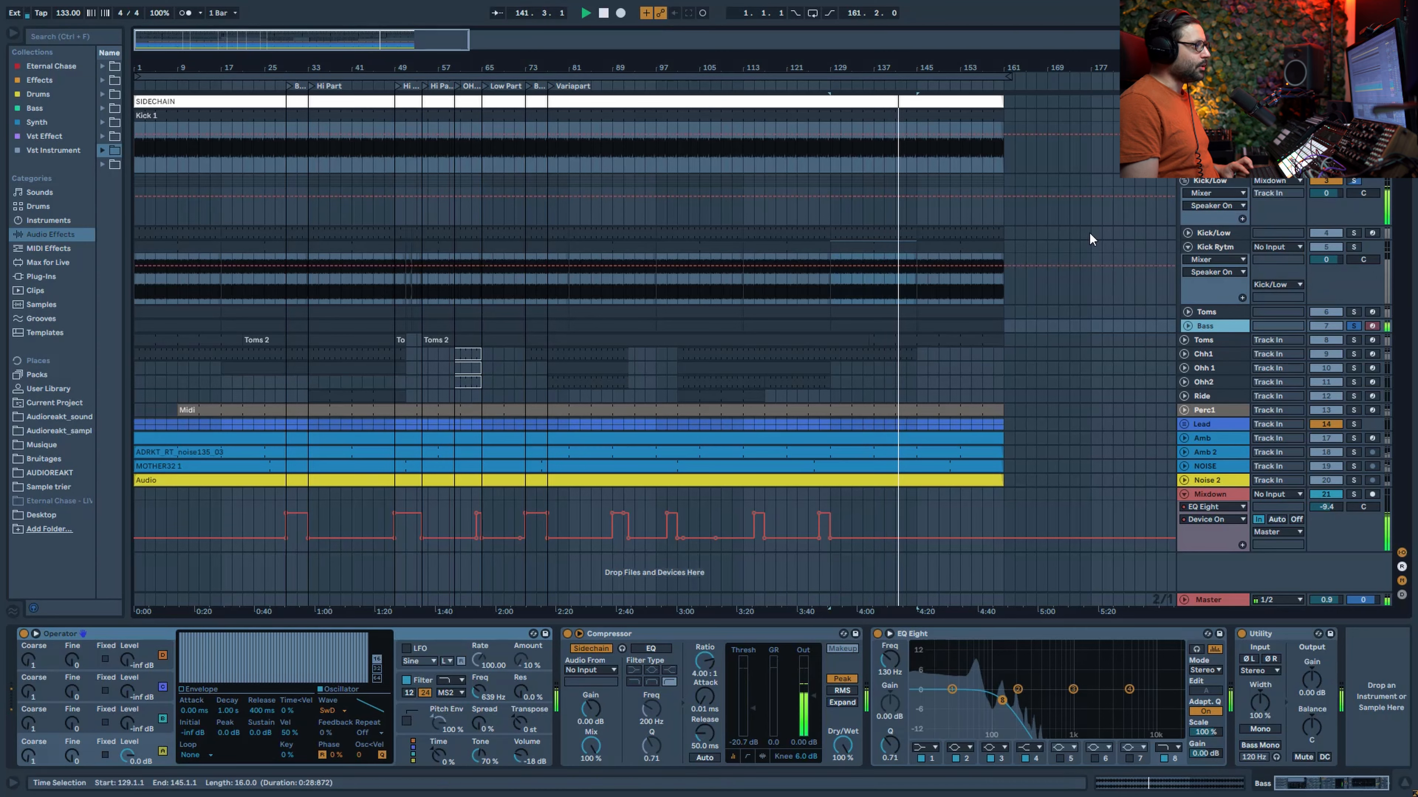
{"action": "left_click", "coordinate": [1355, 183]}
{"action": "left_click", "coordinate": [1356, 181]}
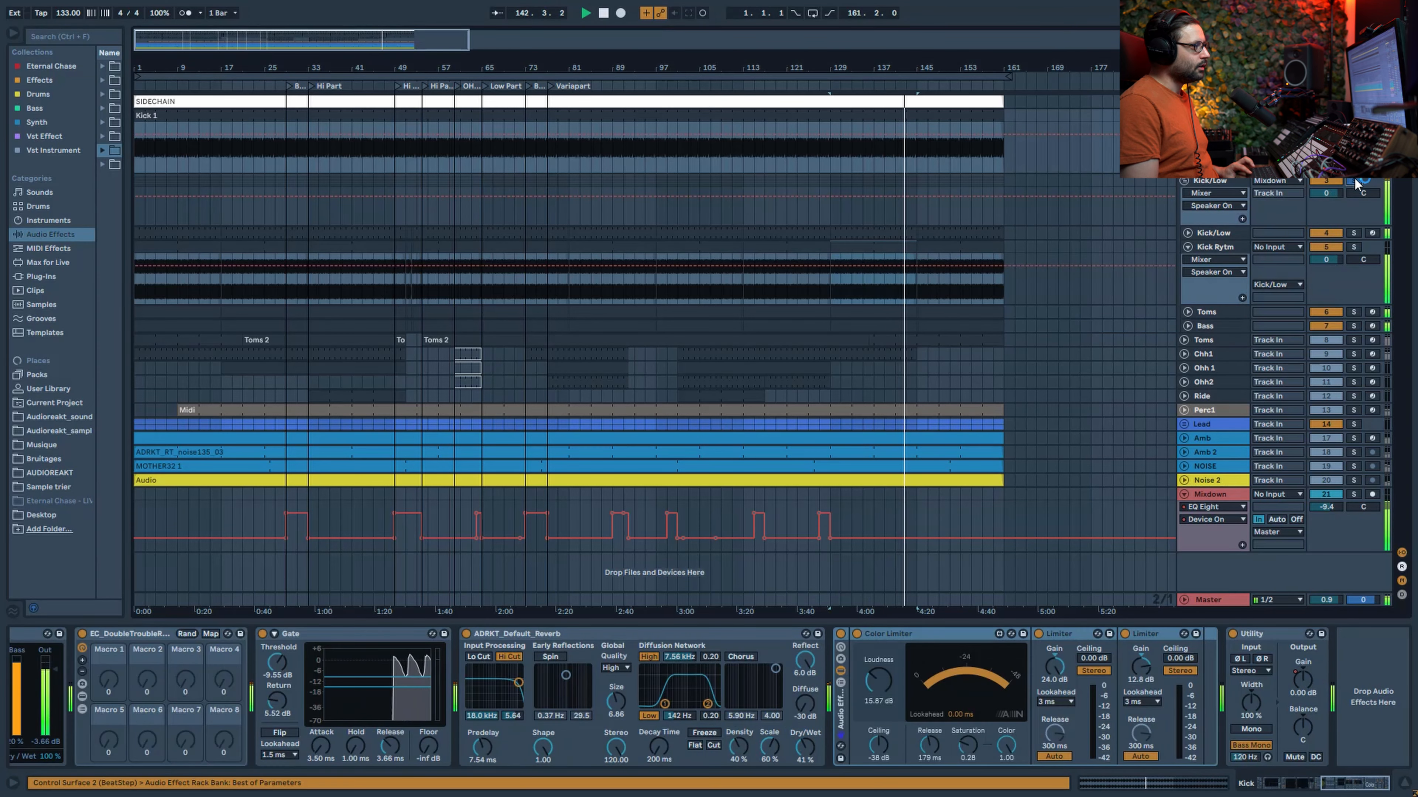
{"action": "left_click", "coordinate": [1187, 247]}
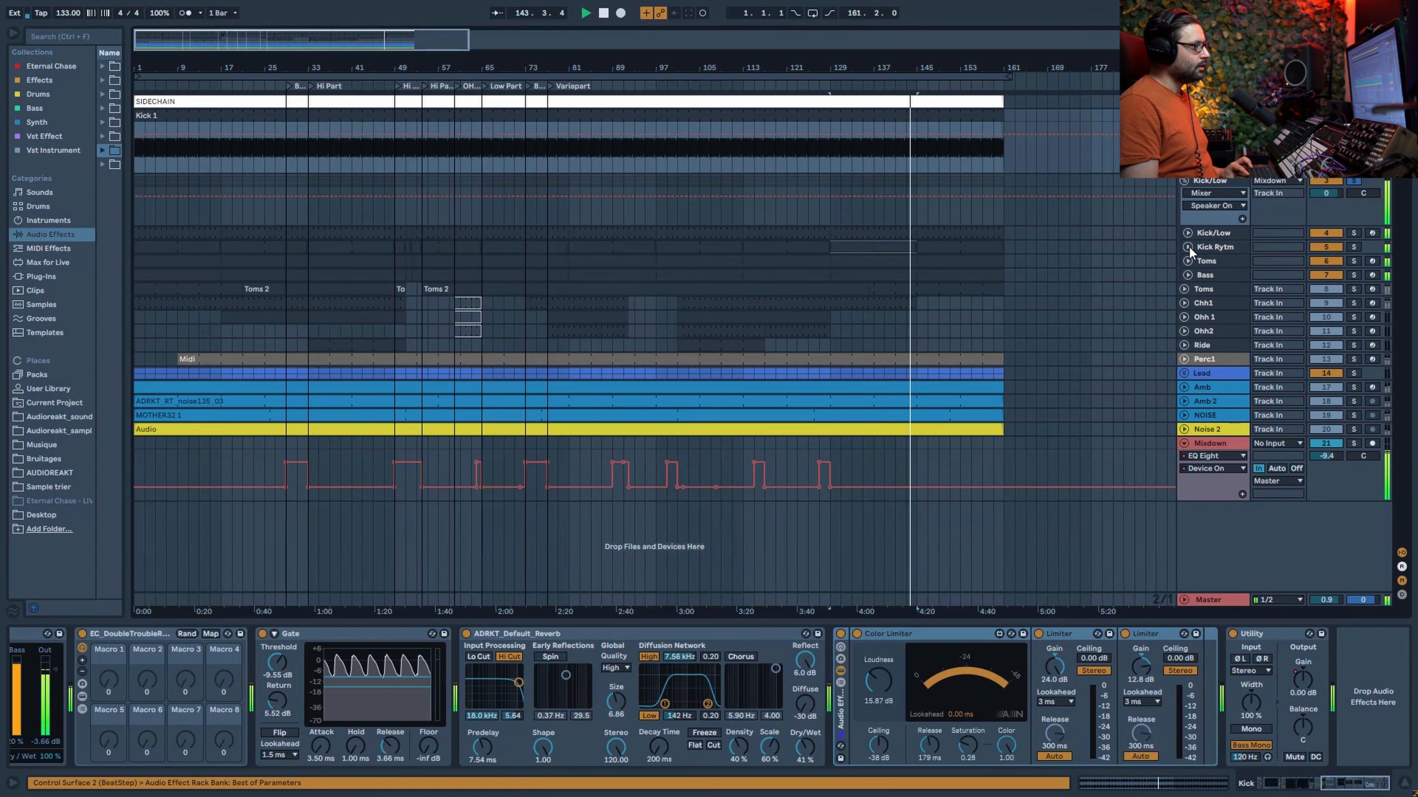
{"action": "left_click", "coordinate": [1185, 182]}
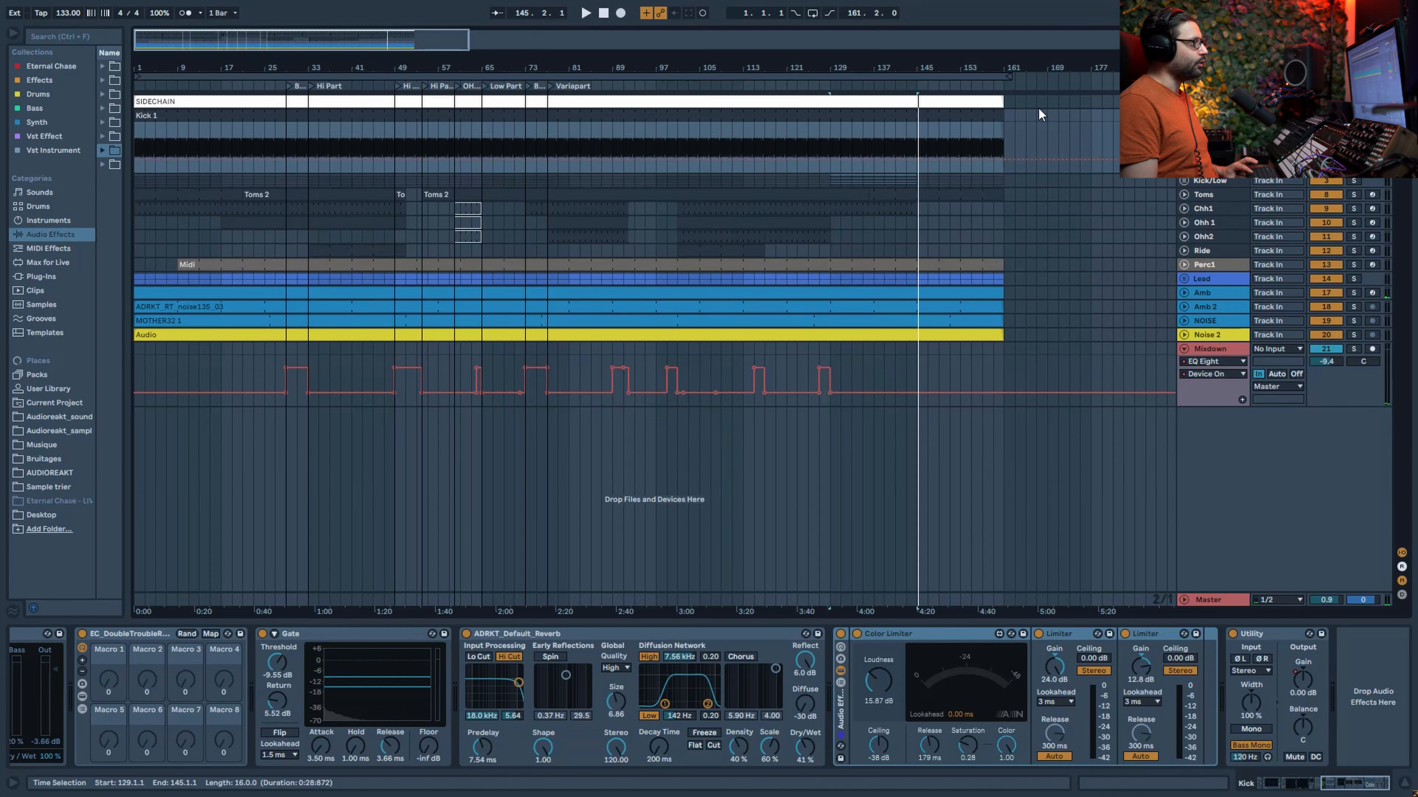
Play the track from bar 1, muting the Kick/Low group while switching the separate Toms track off and back on.
{"action": "left_click", "coordinate": [586, 13]}
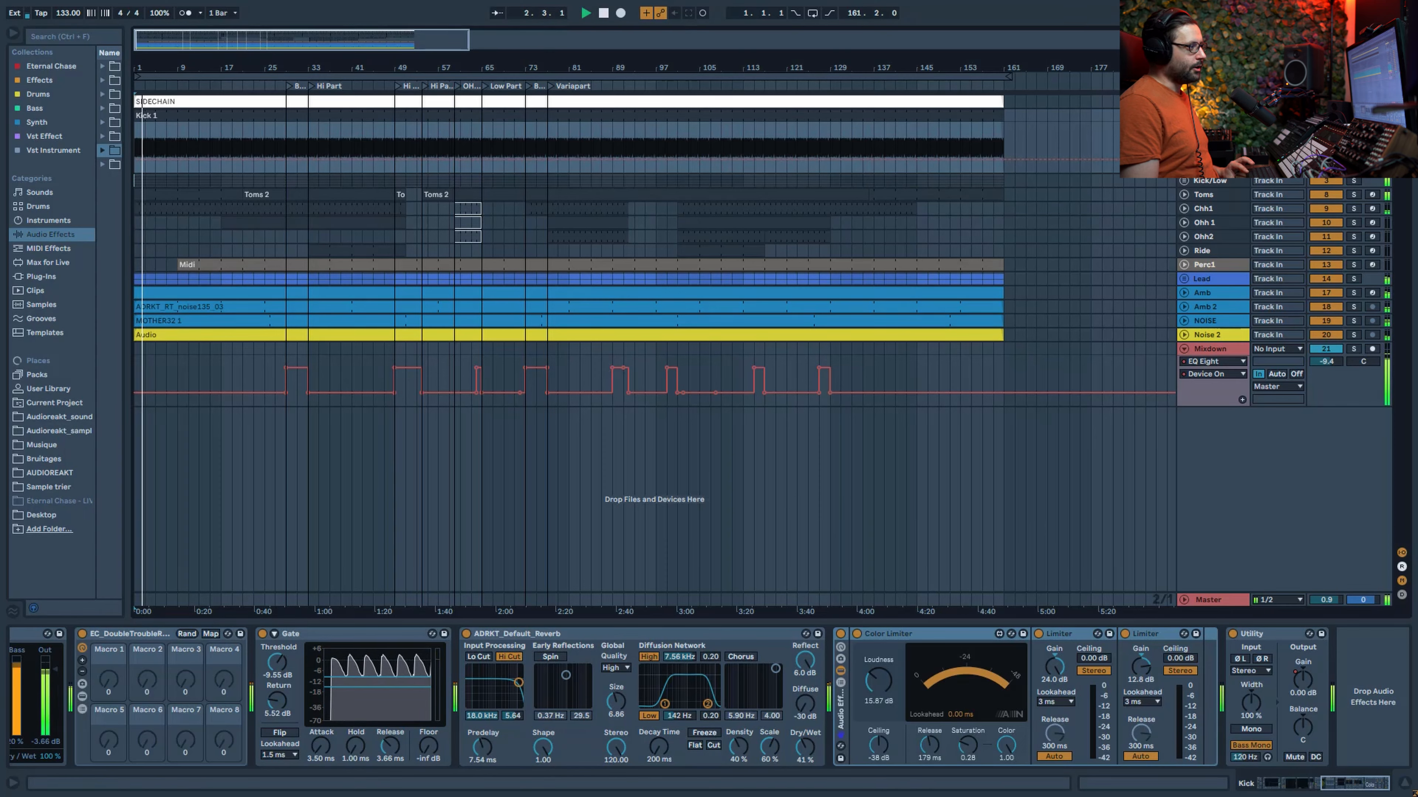
{"action": "left_click", "coordinate": [1326, 192]}
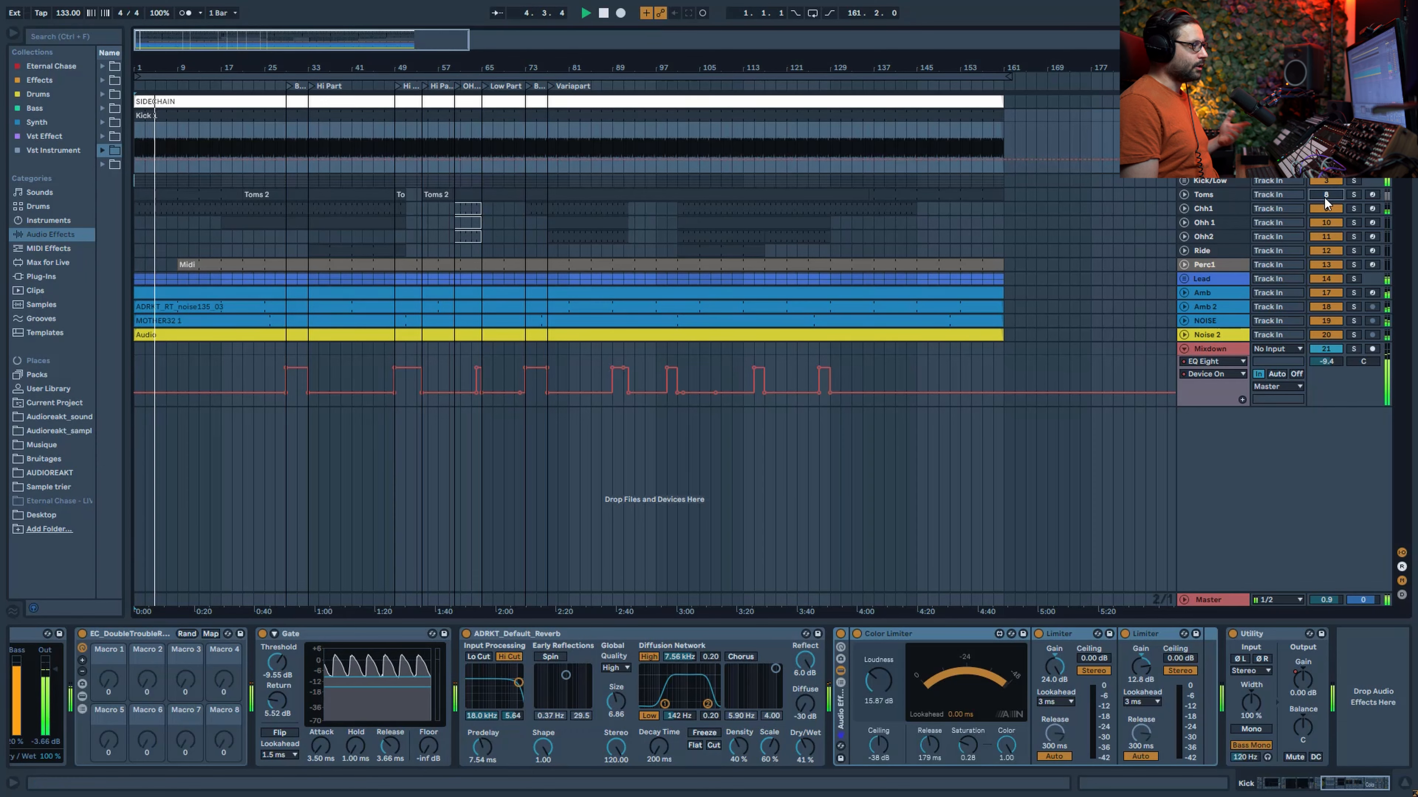
{"action": "left_click", "coordinate": [1325, 181]}
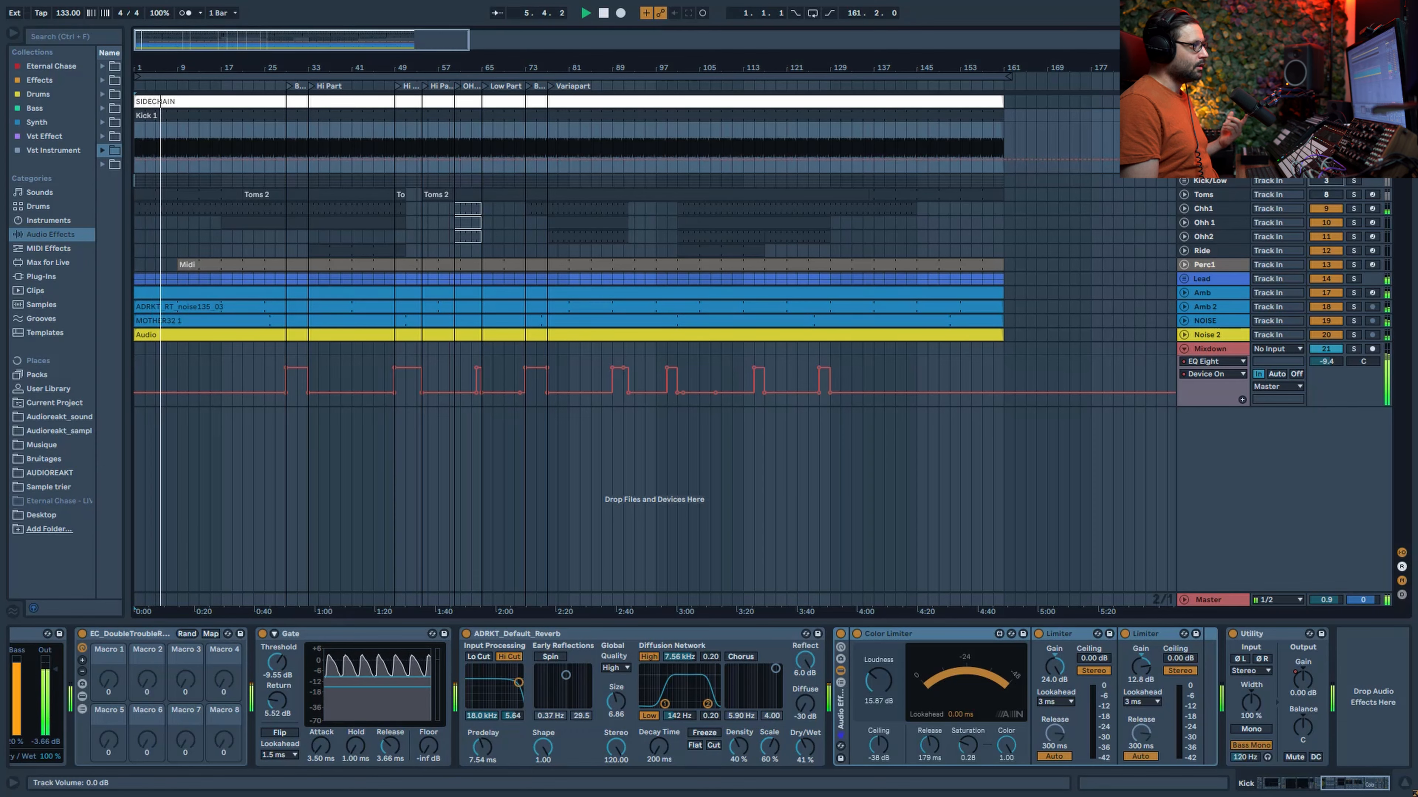
{"action": "left_click", "coordinate": [1325, 195]}
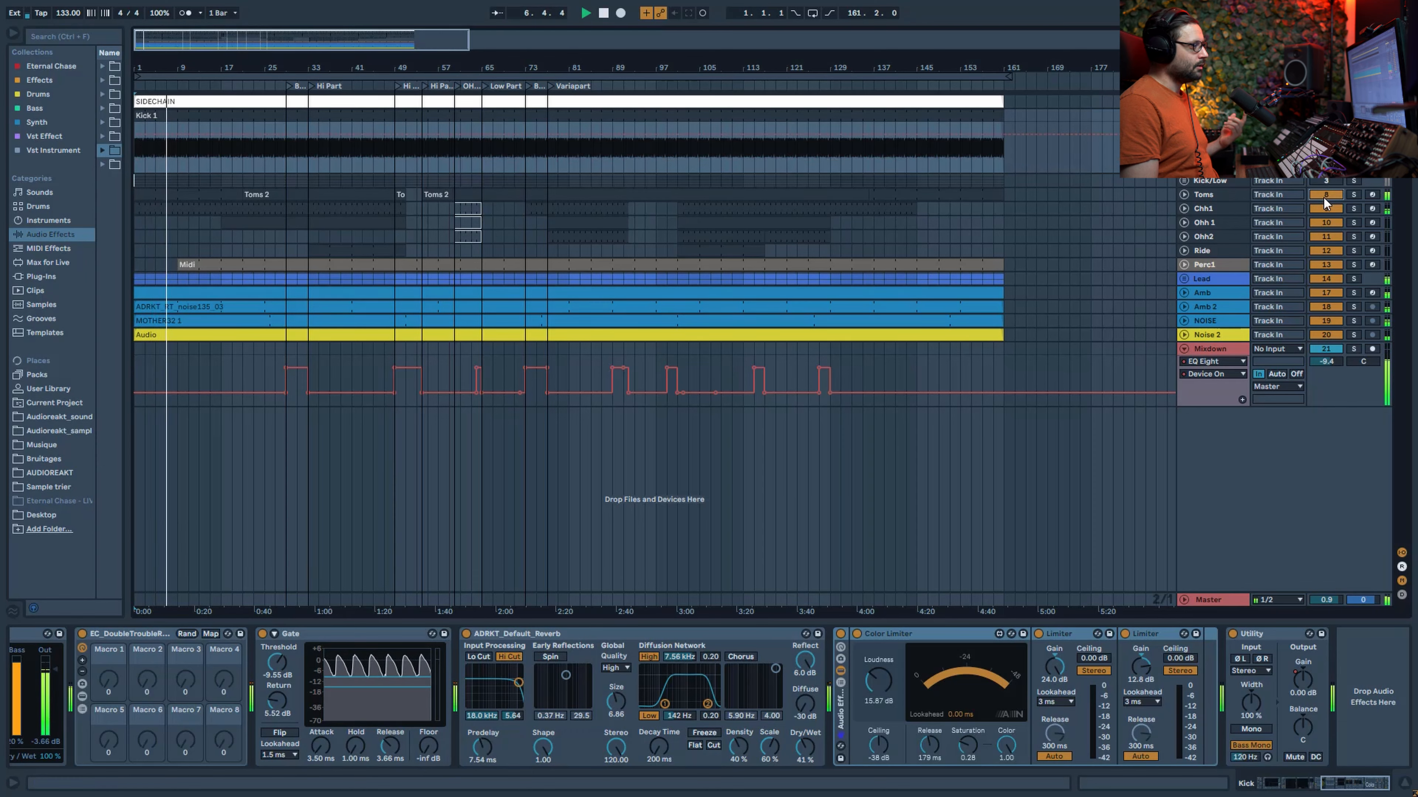